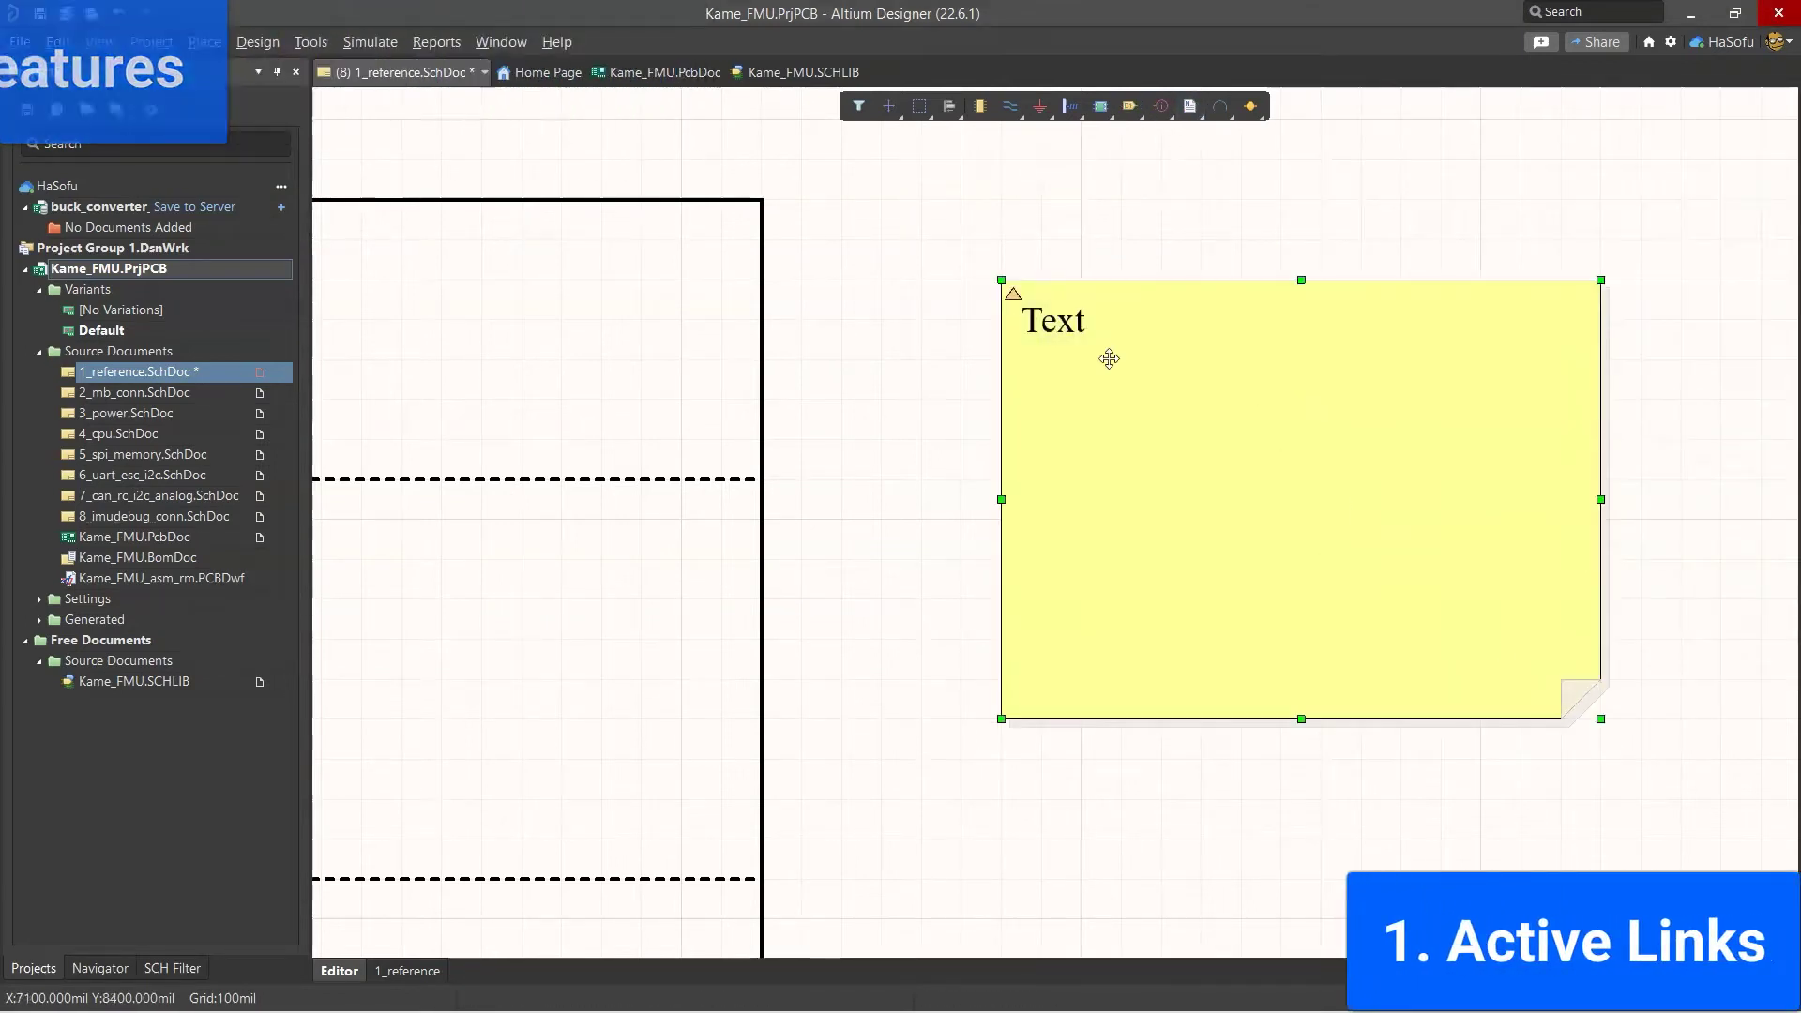
Set the note's text to "Check" followed by an active link to R25, and follow the link from the note.
double_click(1106, 358)
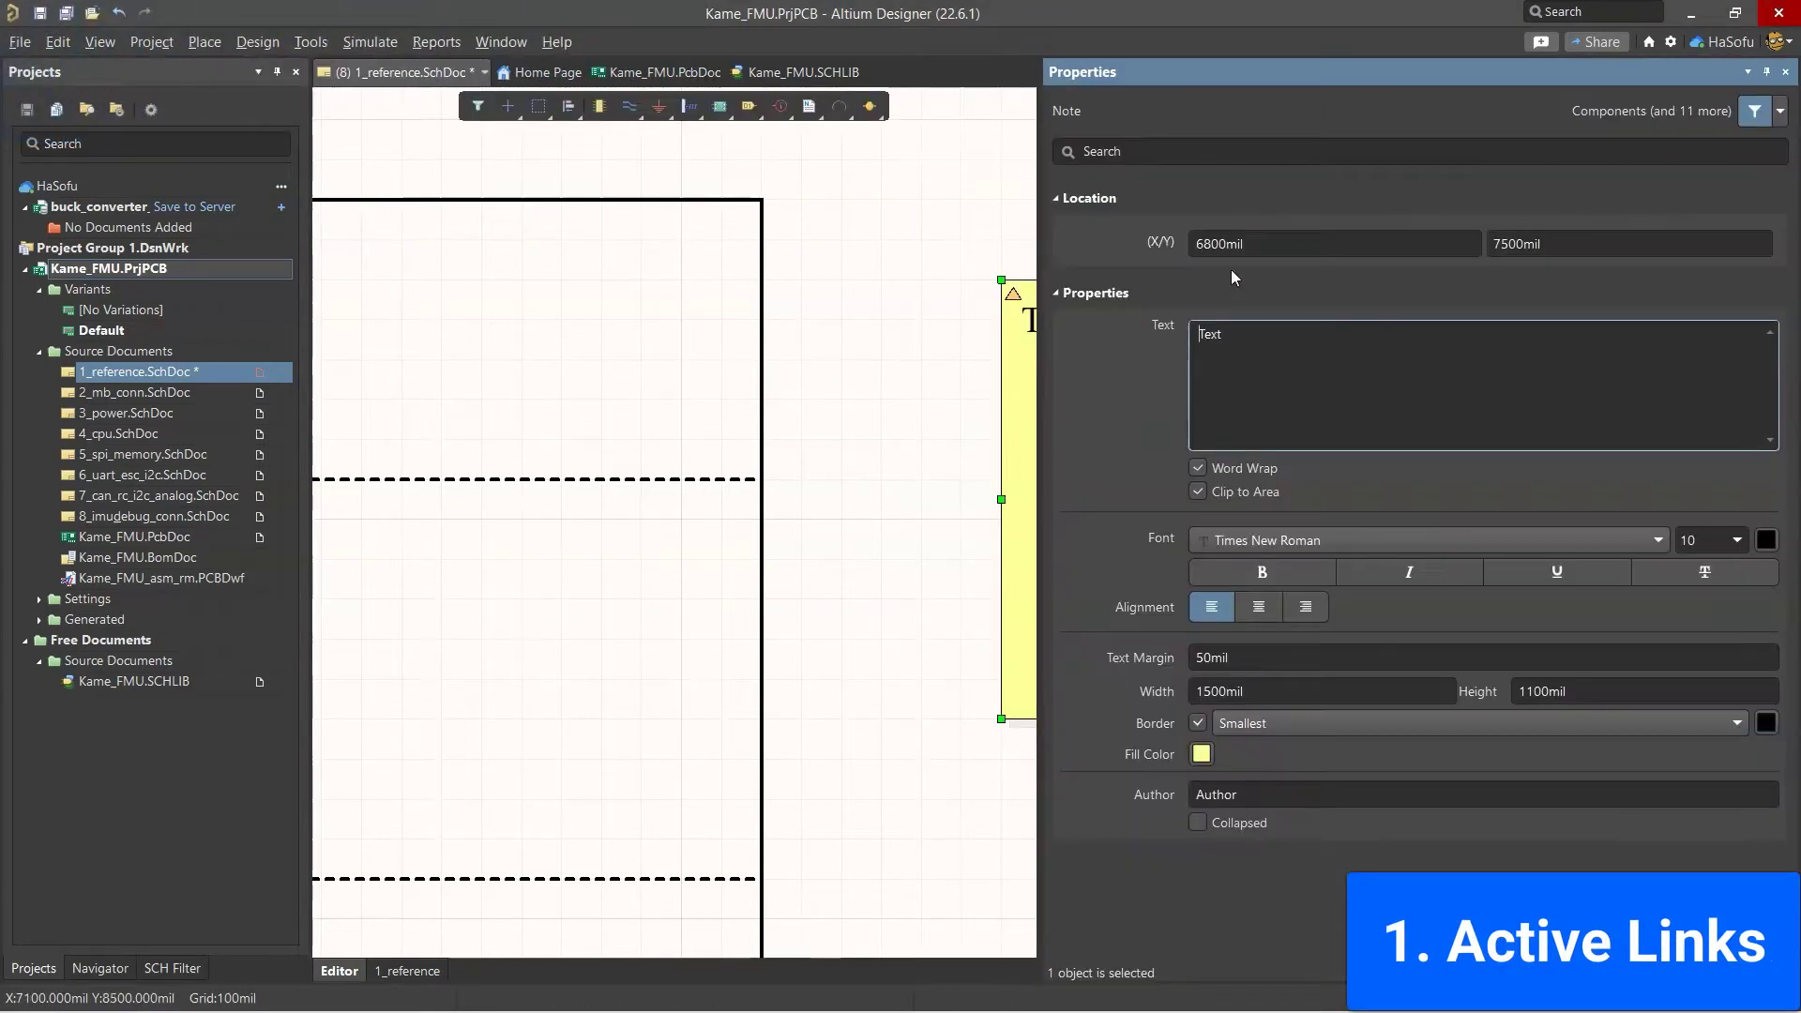
text(Check @R)
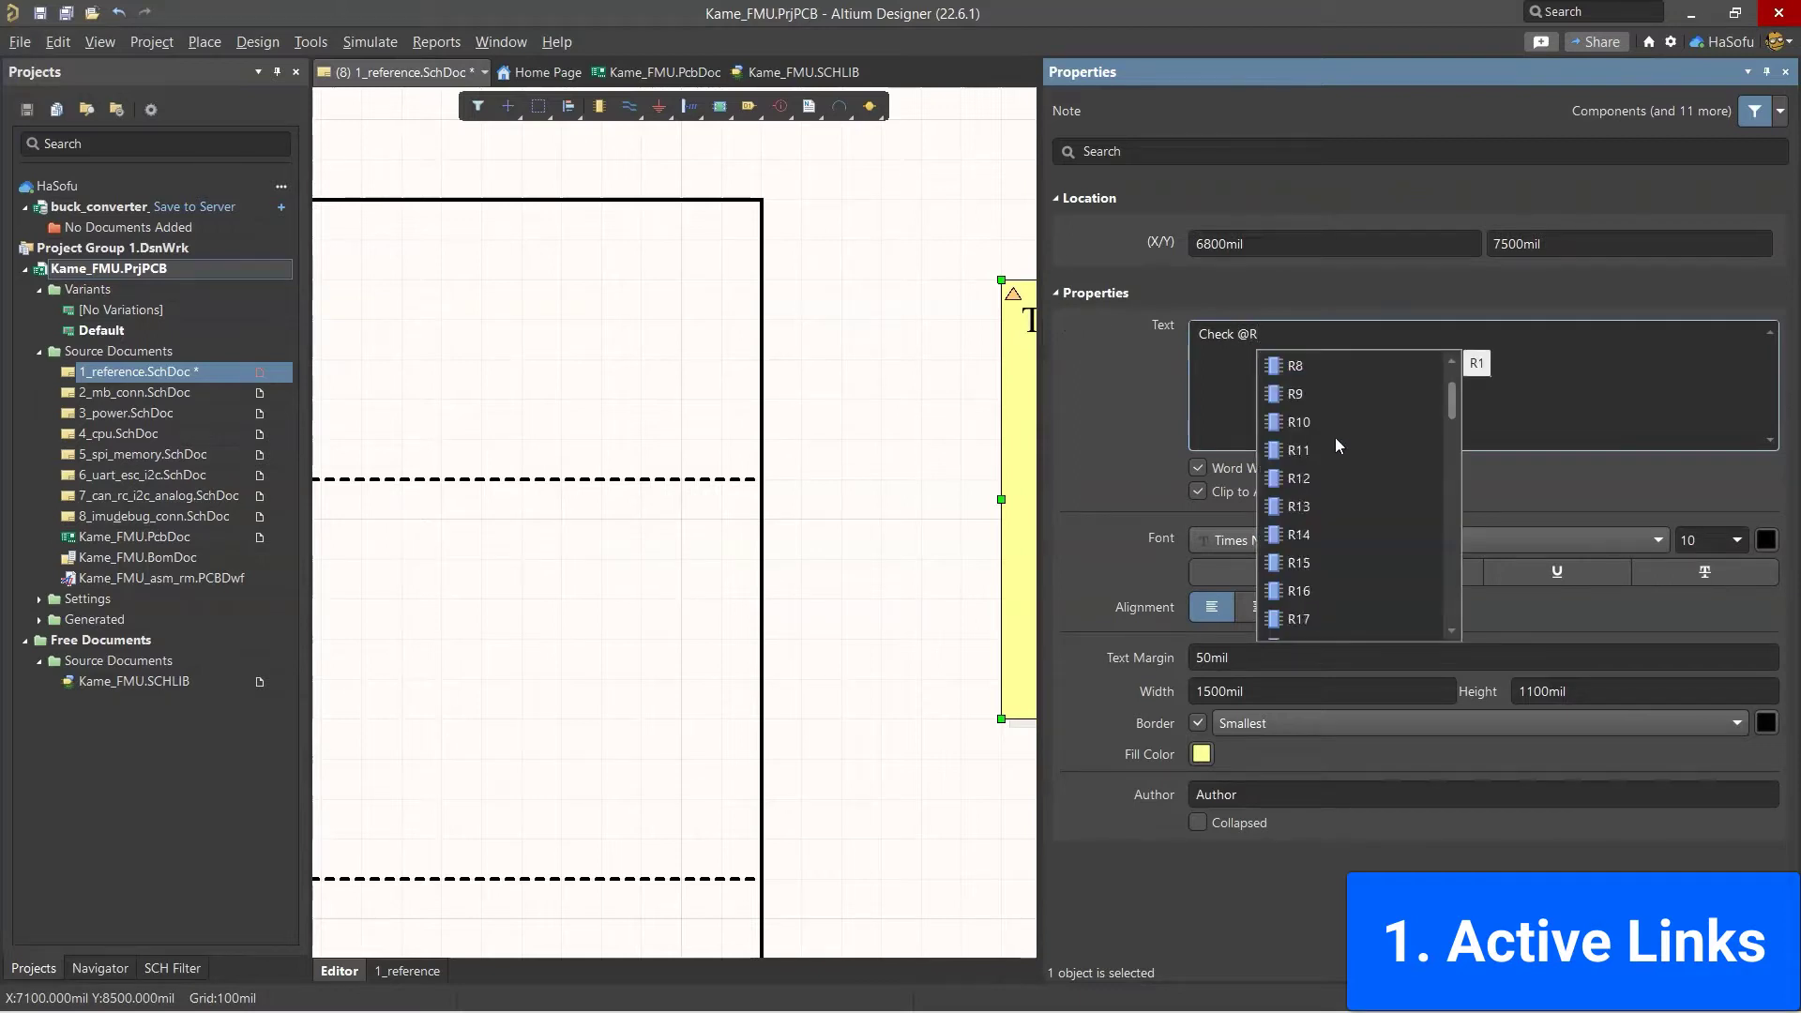
scroll(1336, 437, down, 5)
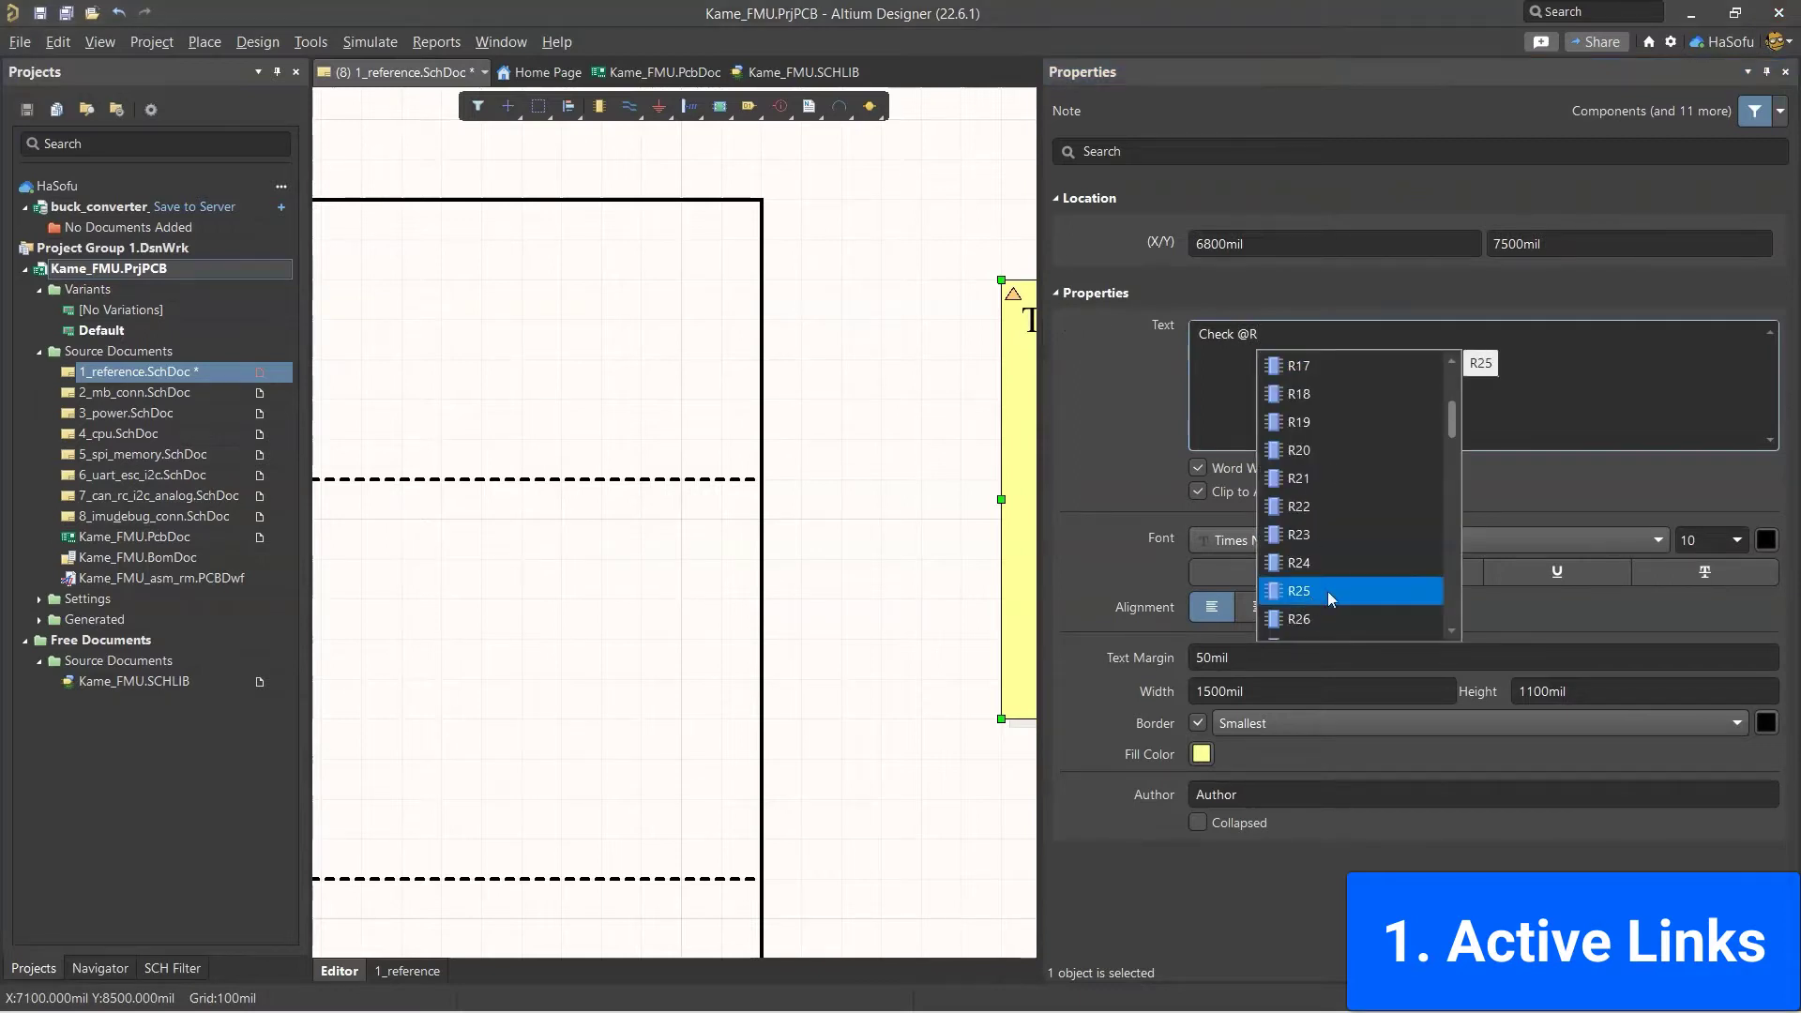
click(1327, 591)
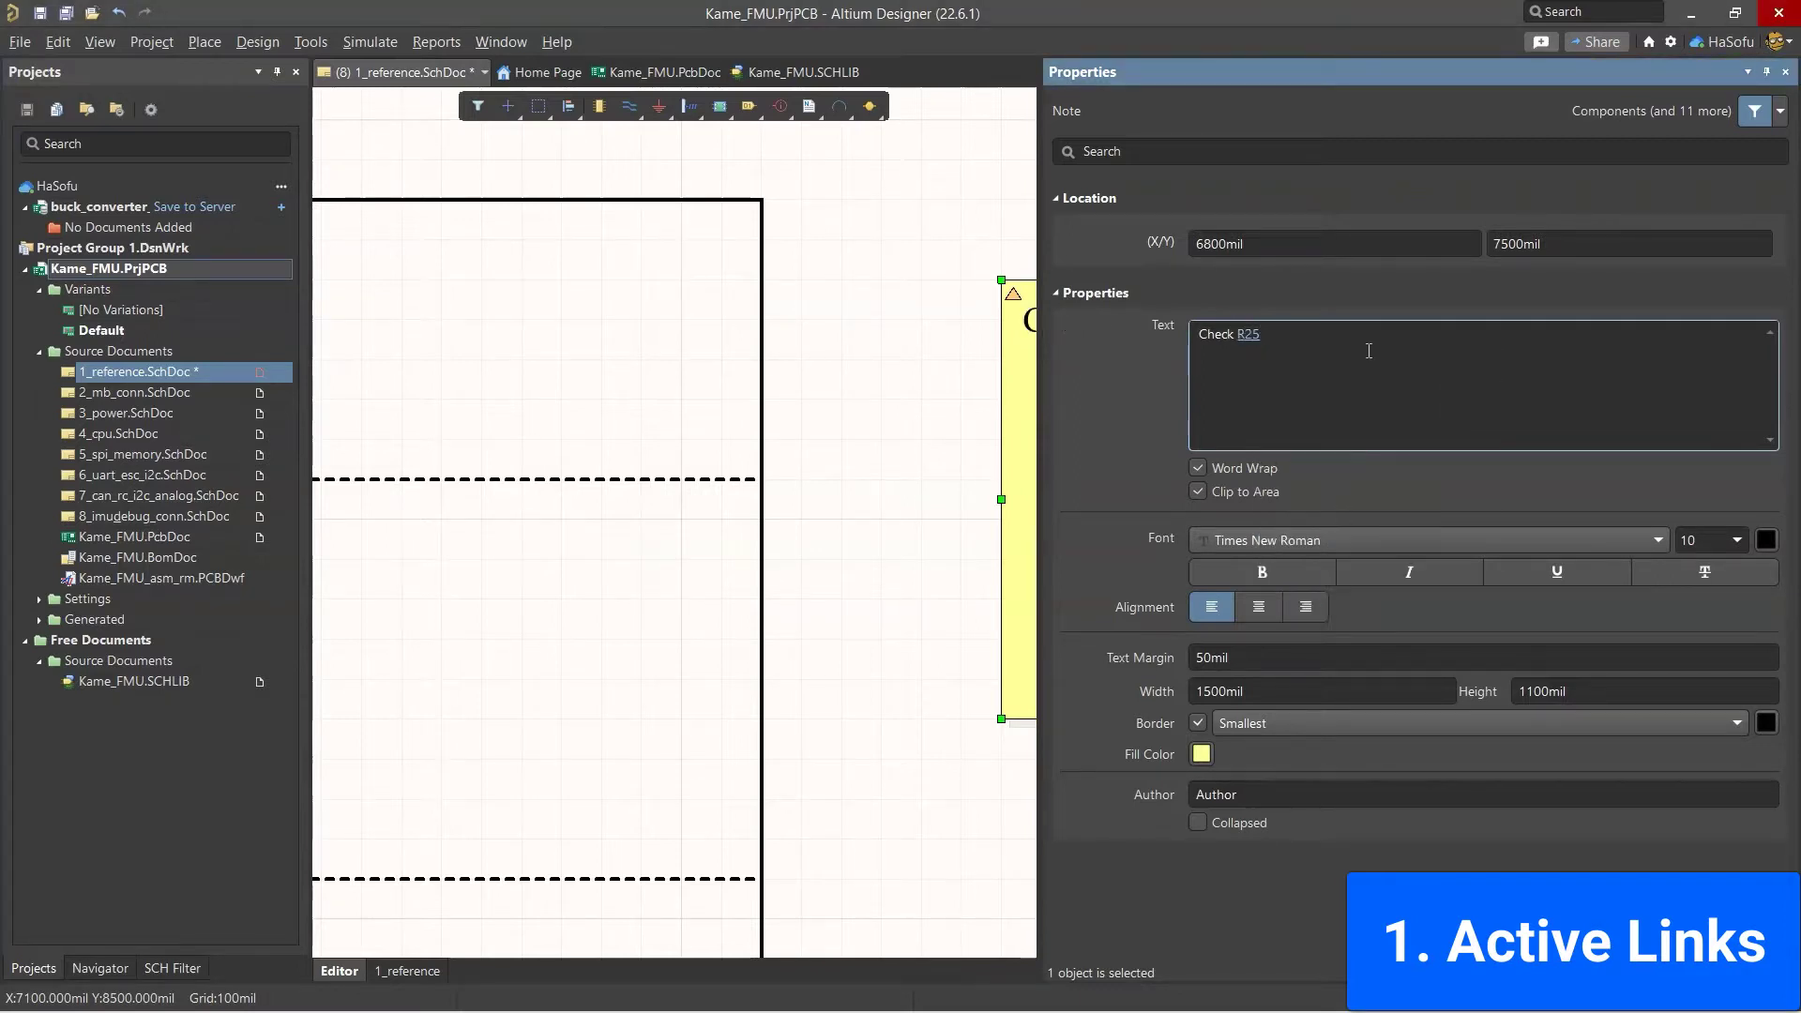
click(884, 378)
click(1786, 72)
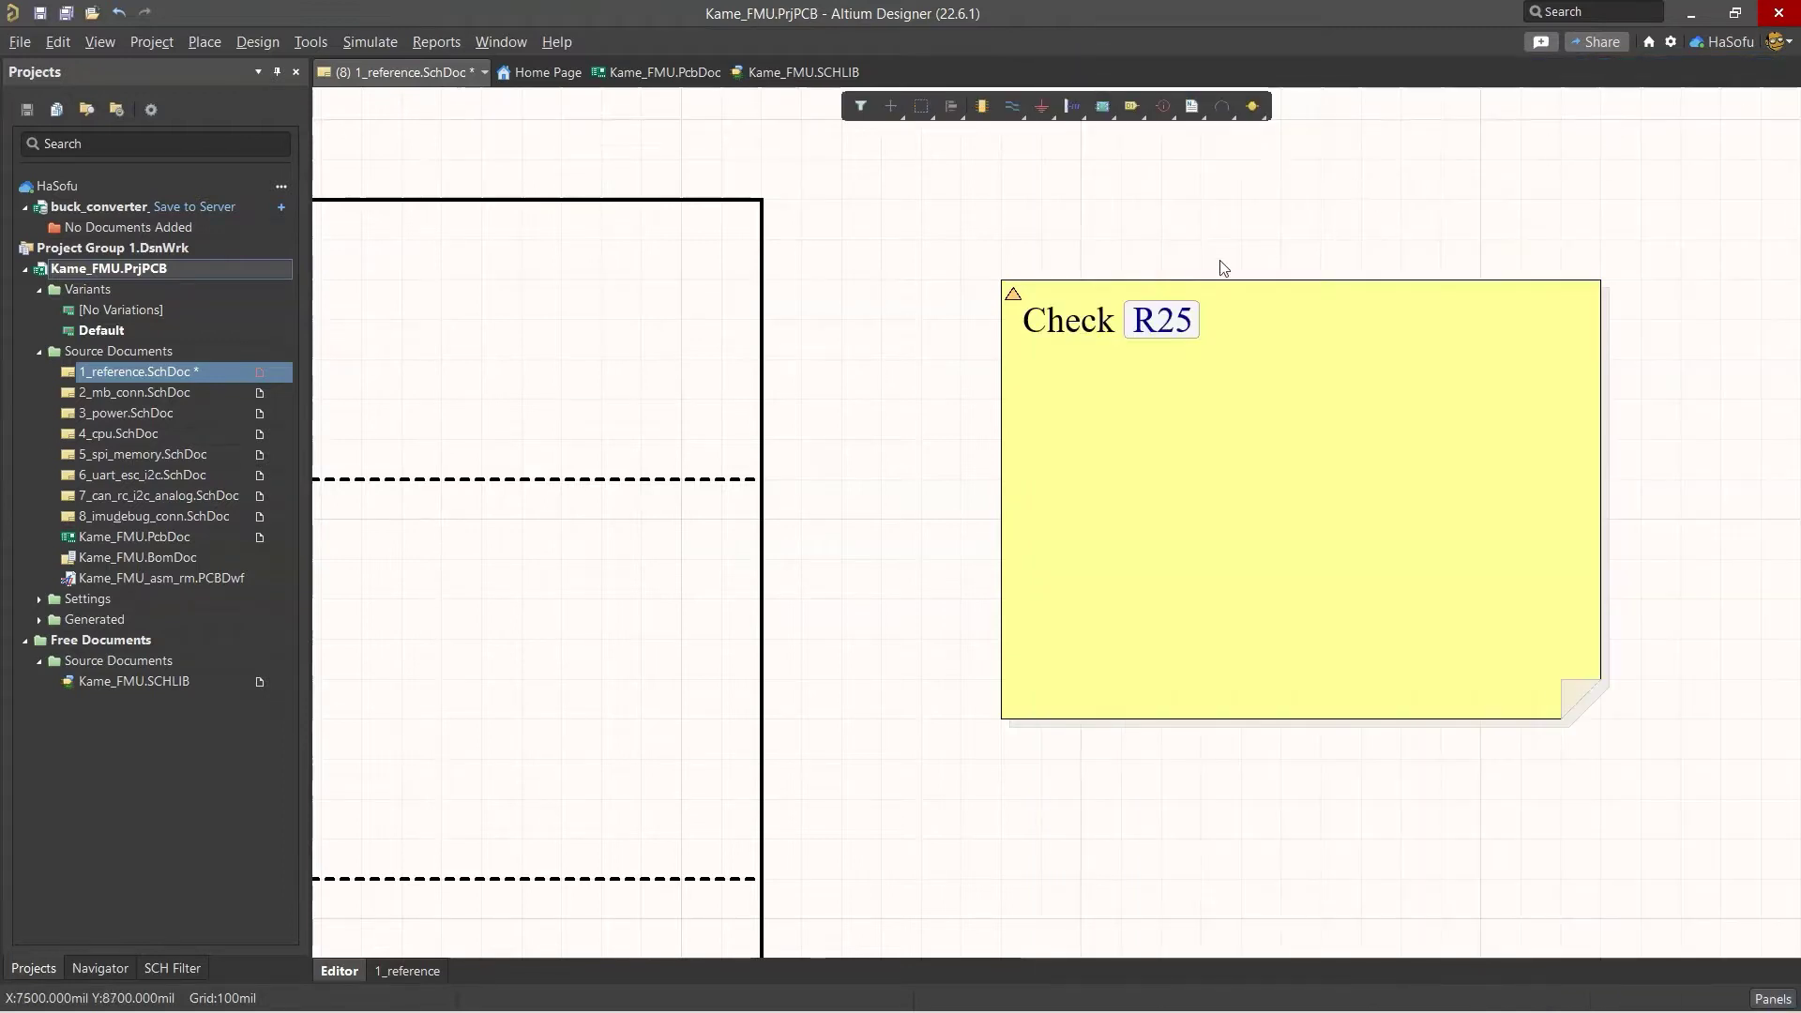
click(1163, 321)
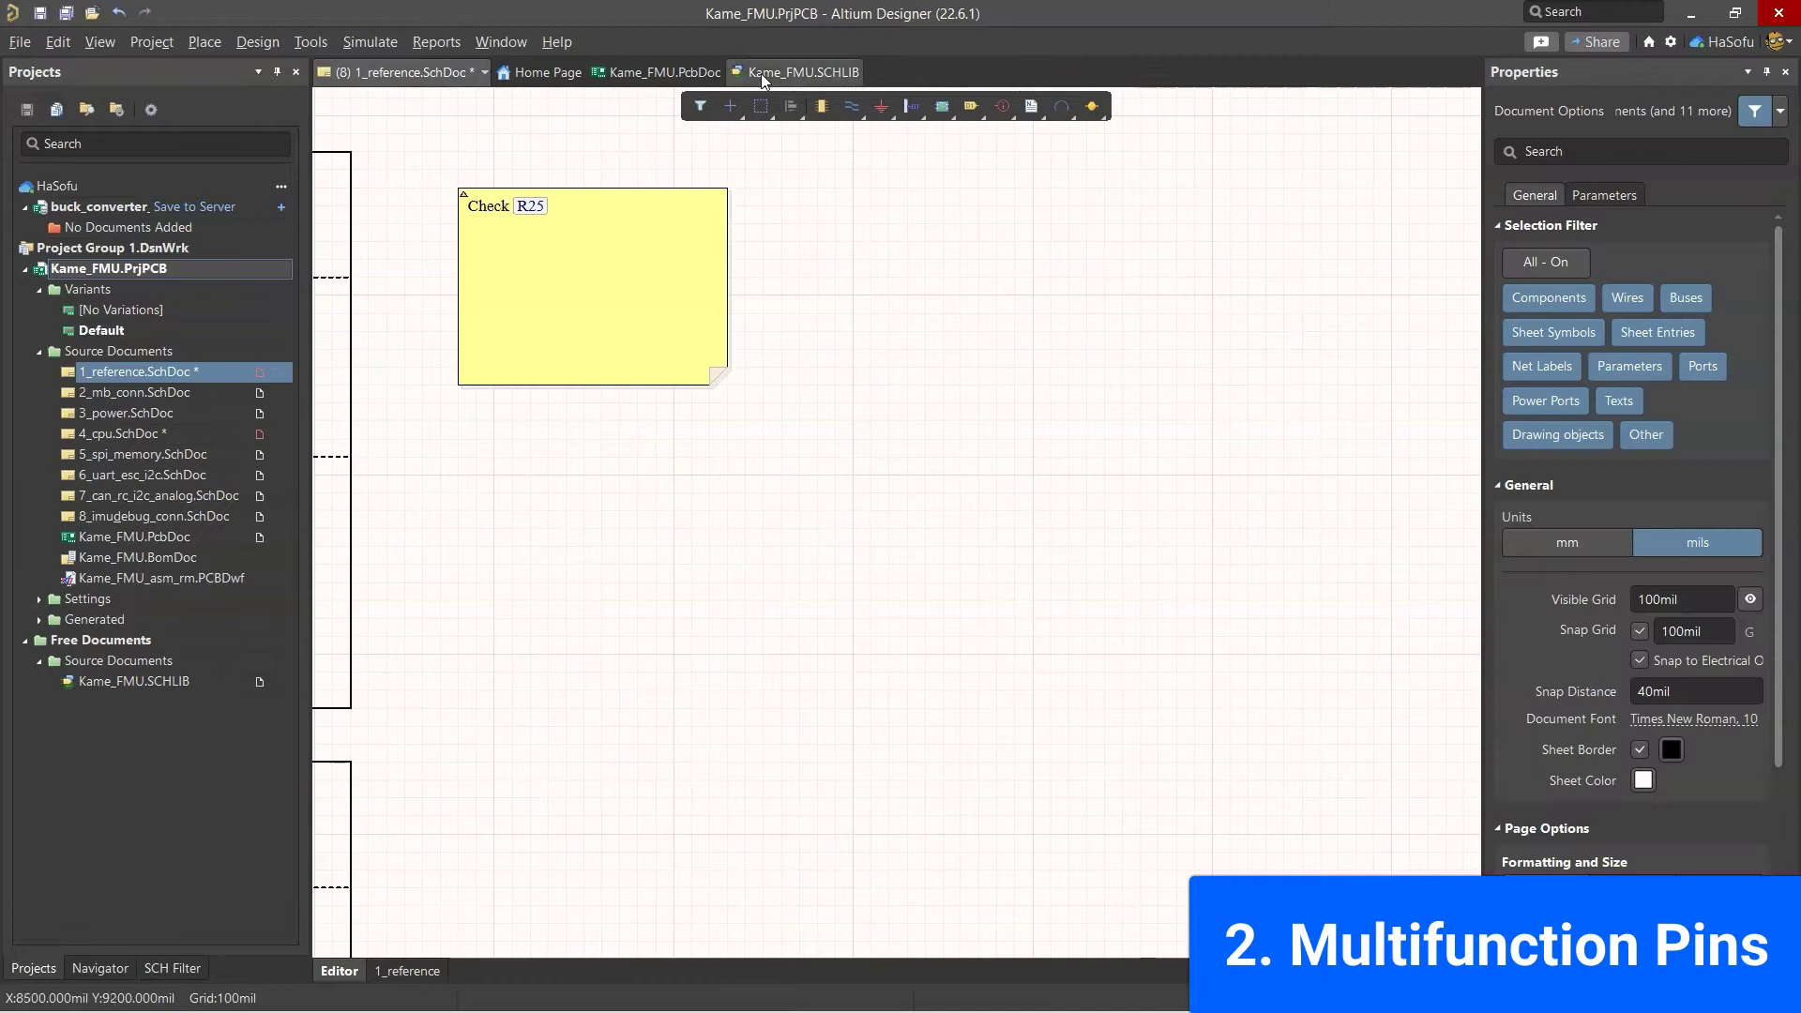
Place the ARM_TEK microcontroller from Kame_FMU.SCHLIB on the 1_reference schematic, beside the note.
click(764, 75)
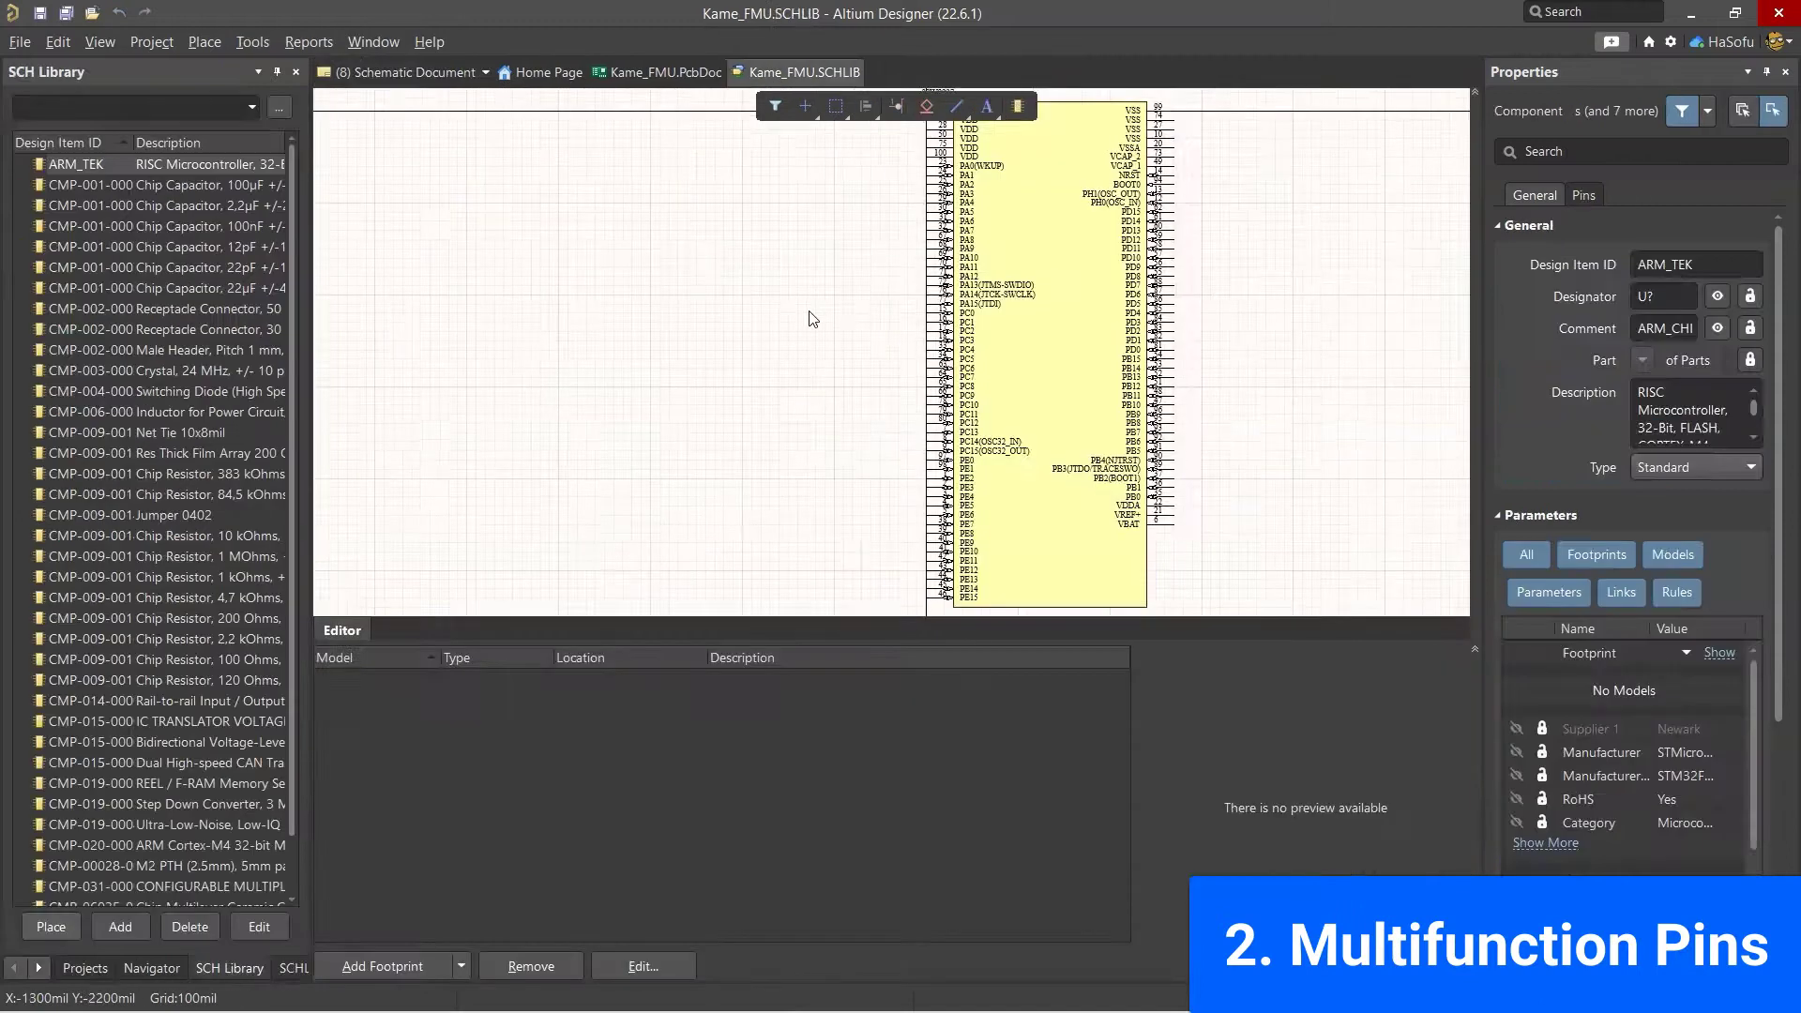
ctrl+scroll(1146, 473, up, 6)
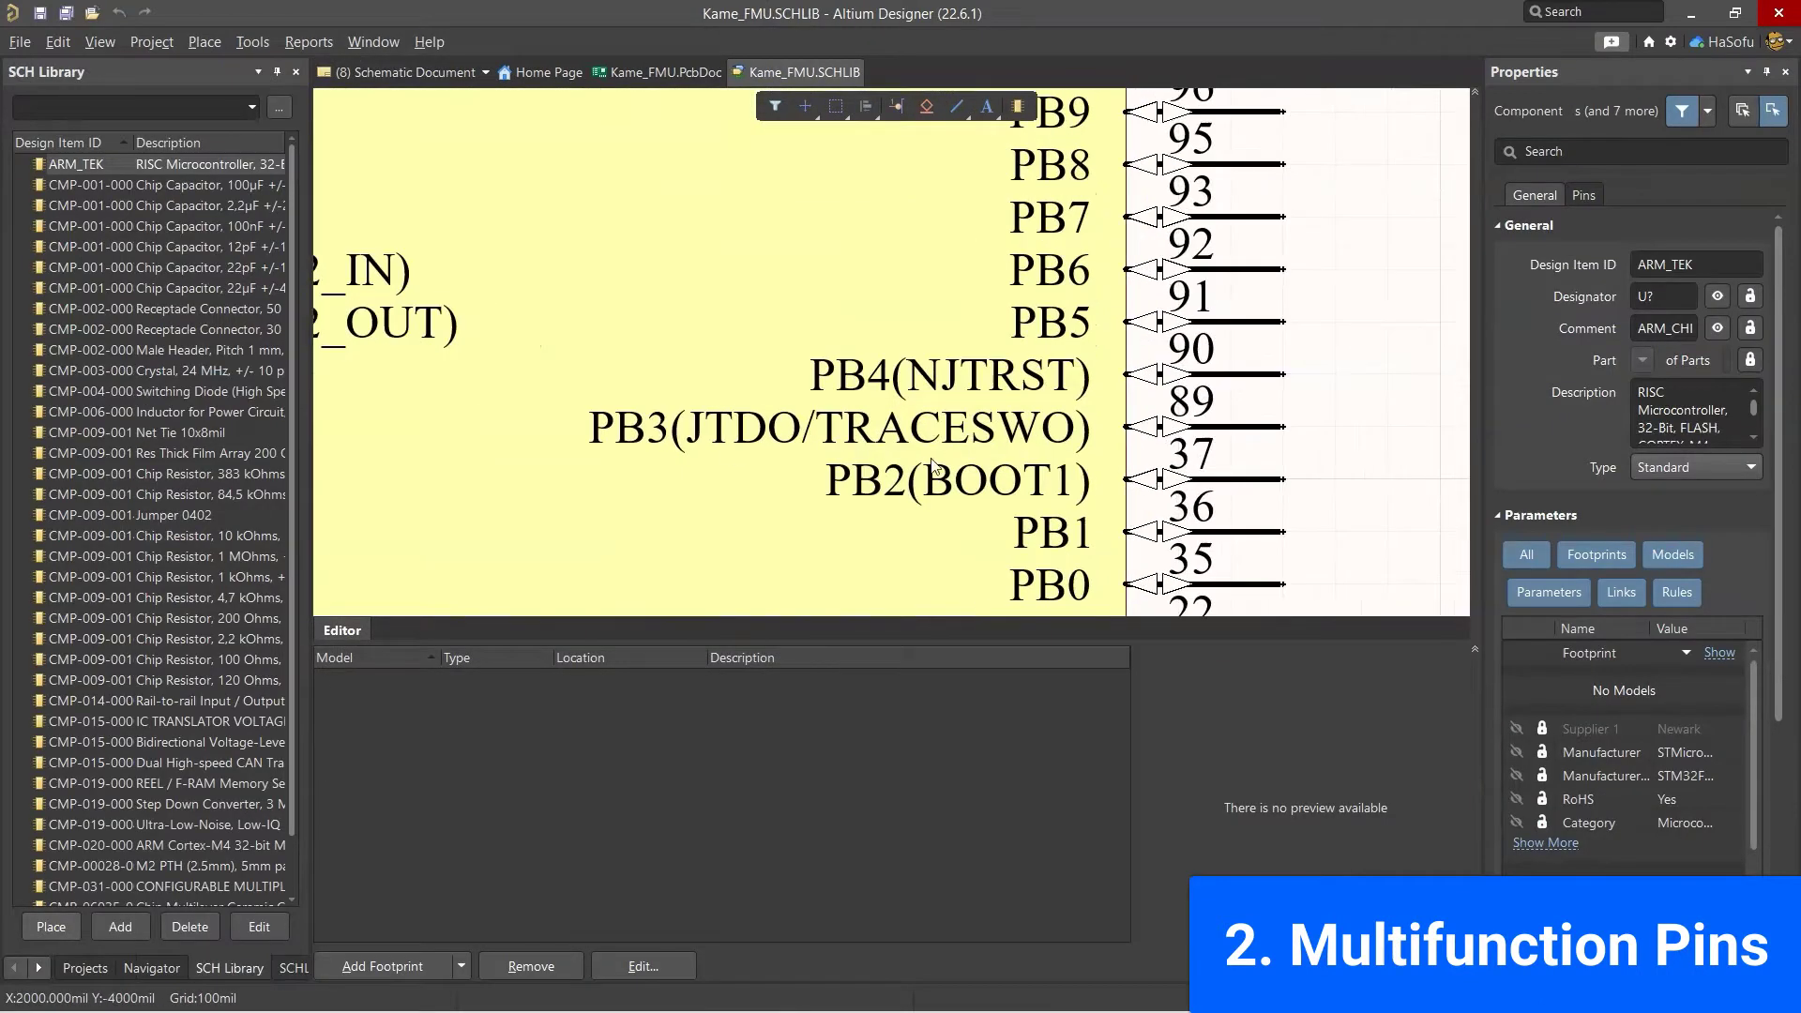
ctrl+scroll(966, 415, down, 3)
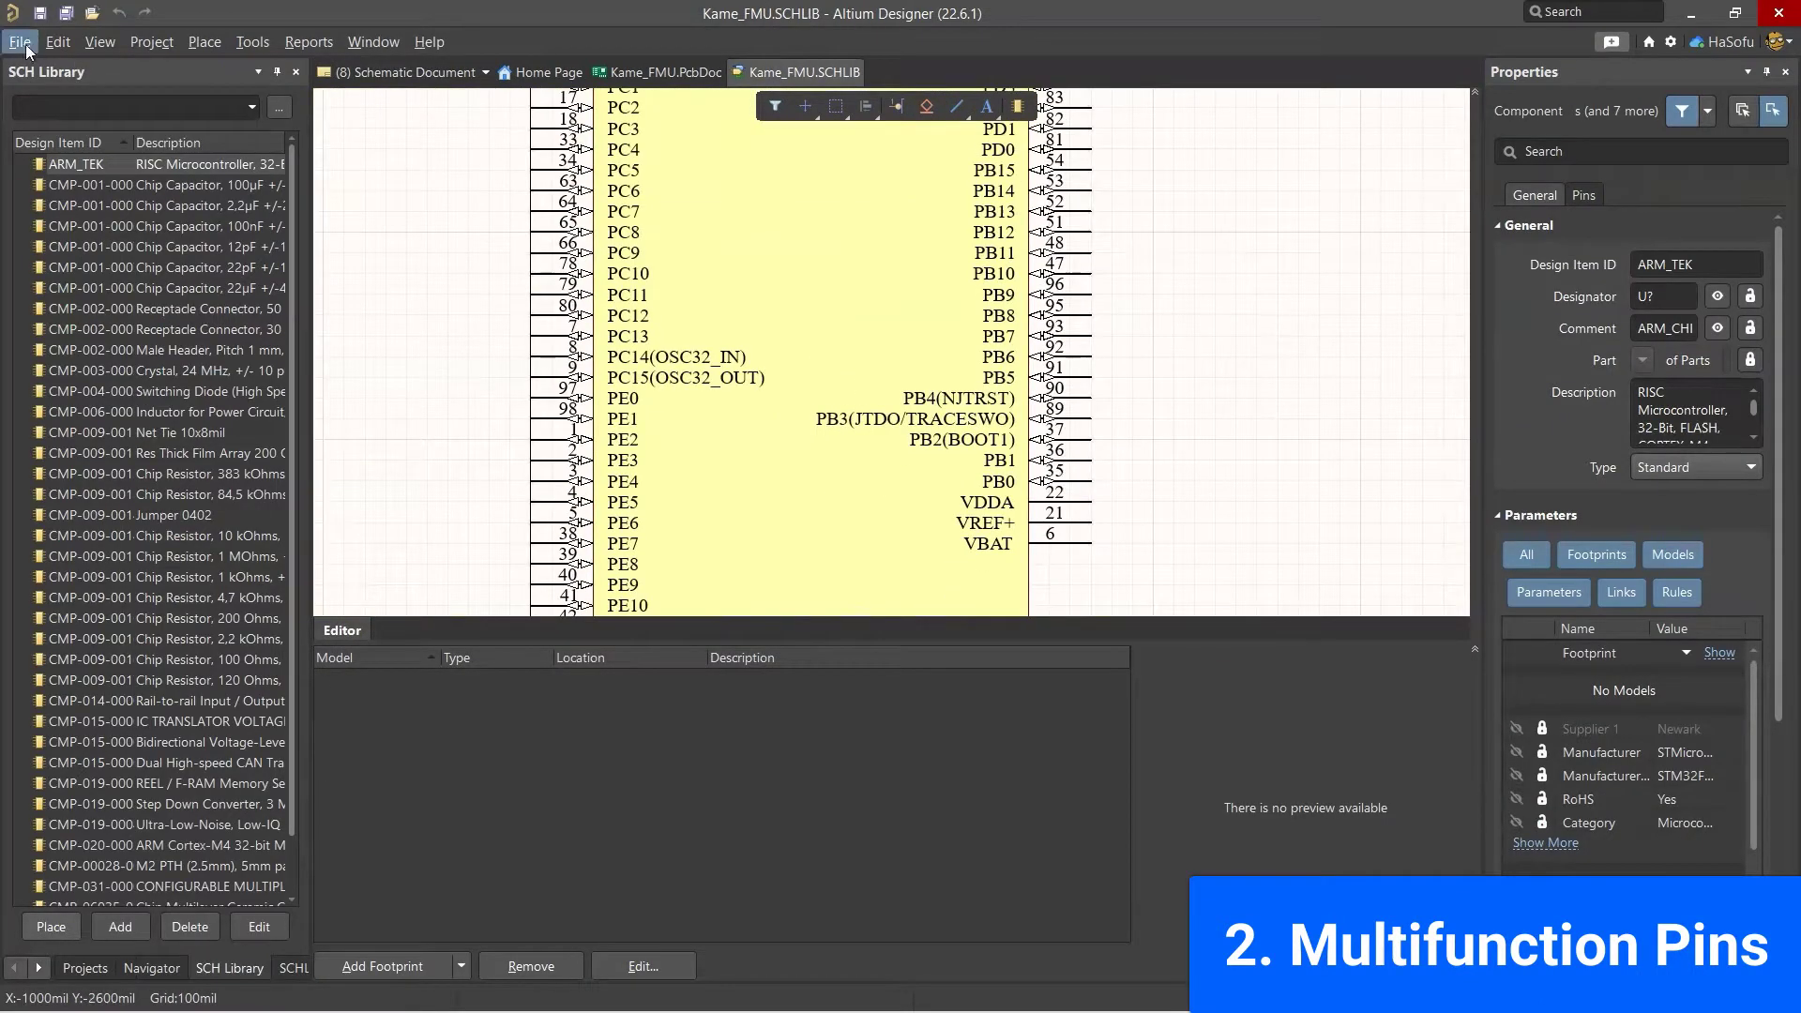
click(50, 927)
ctrl+scroll(857, 734, down, 3)
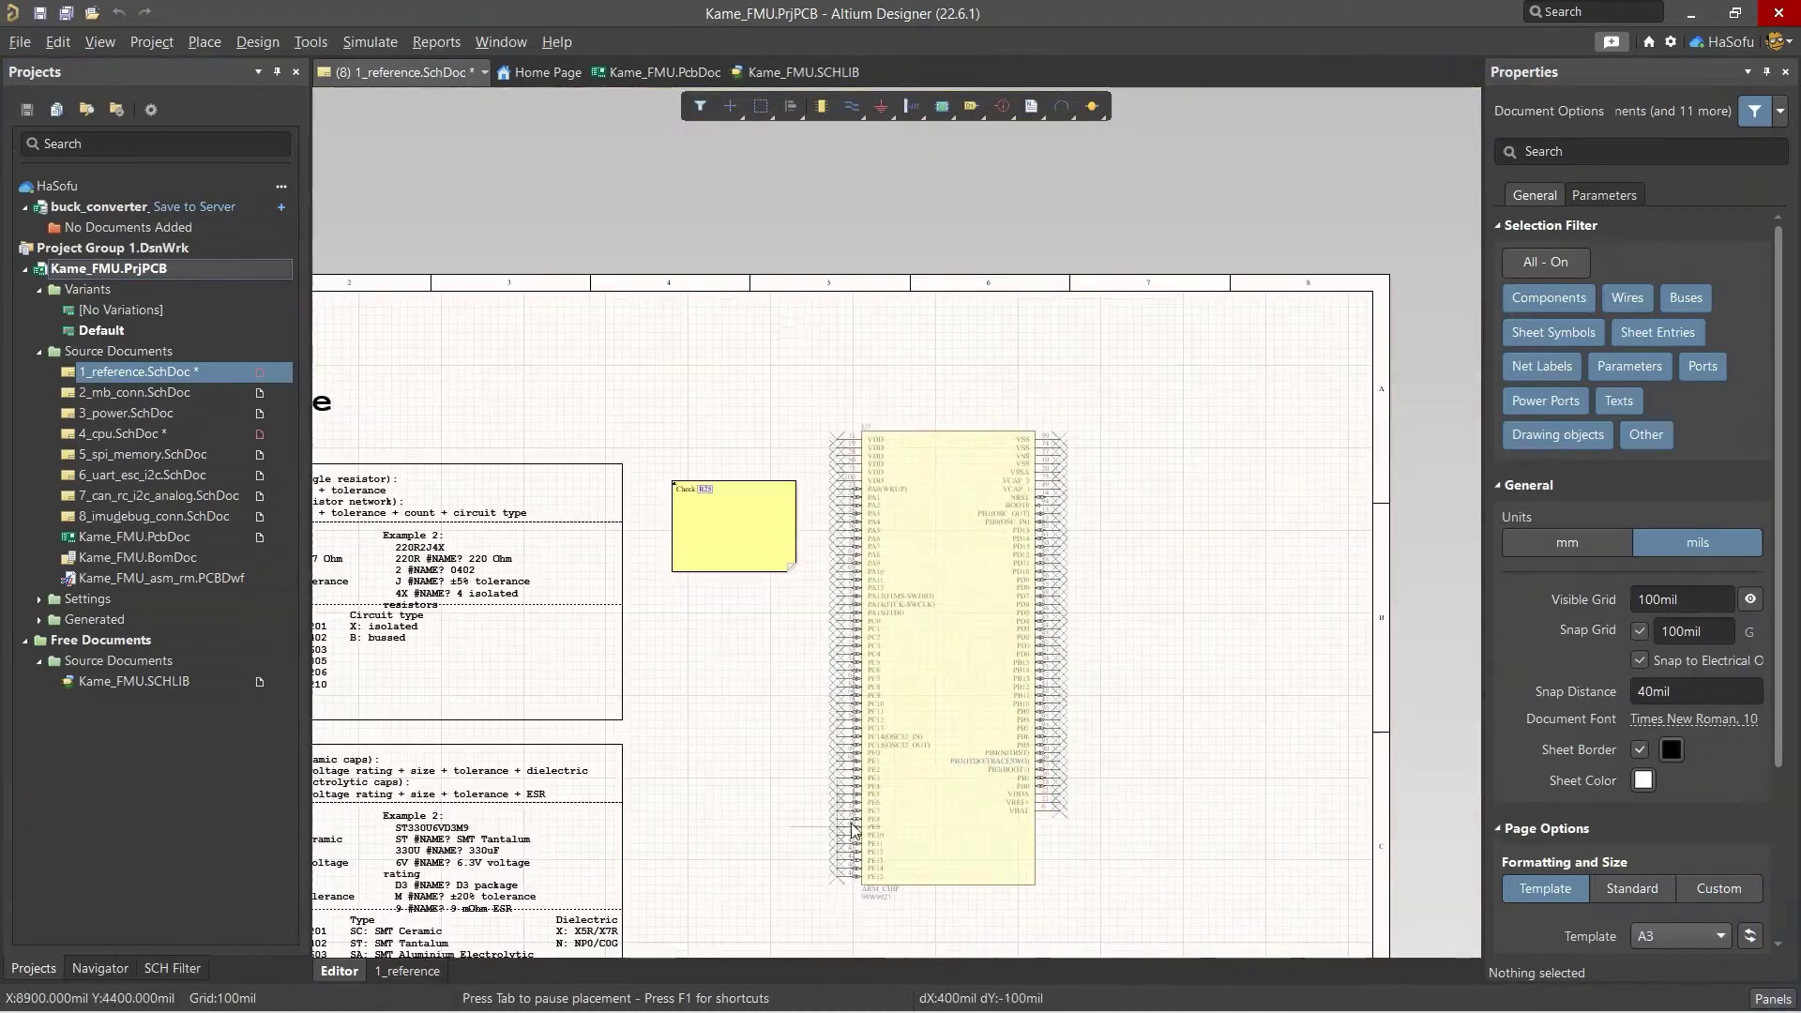
click(910, 819)
right_click(1150, 726)
Enable both alternate functions of microcontroller pin 89, PB3(JTDO and TRACESWO), and disable them again.
ctrl+scroll(1089, 780, up, 6)
click(923, 649)
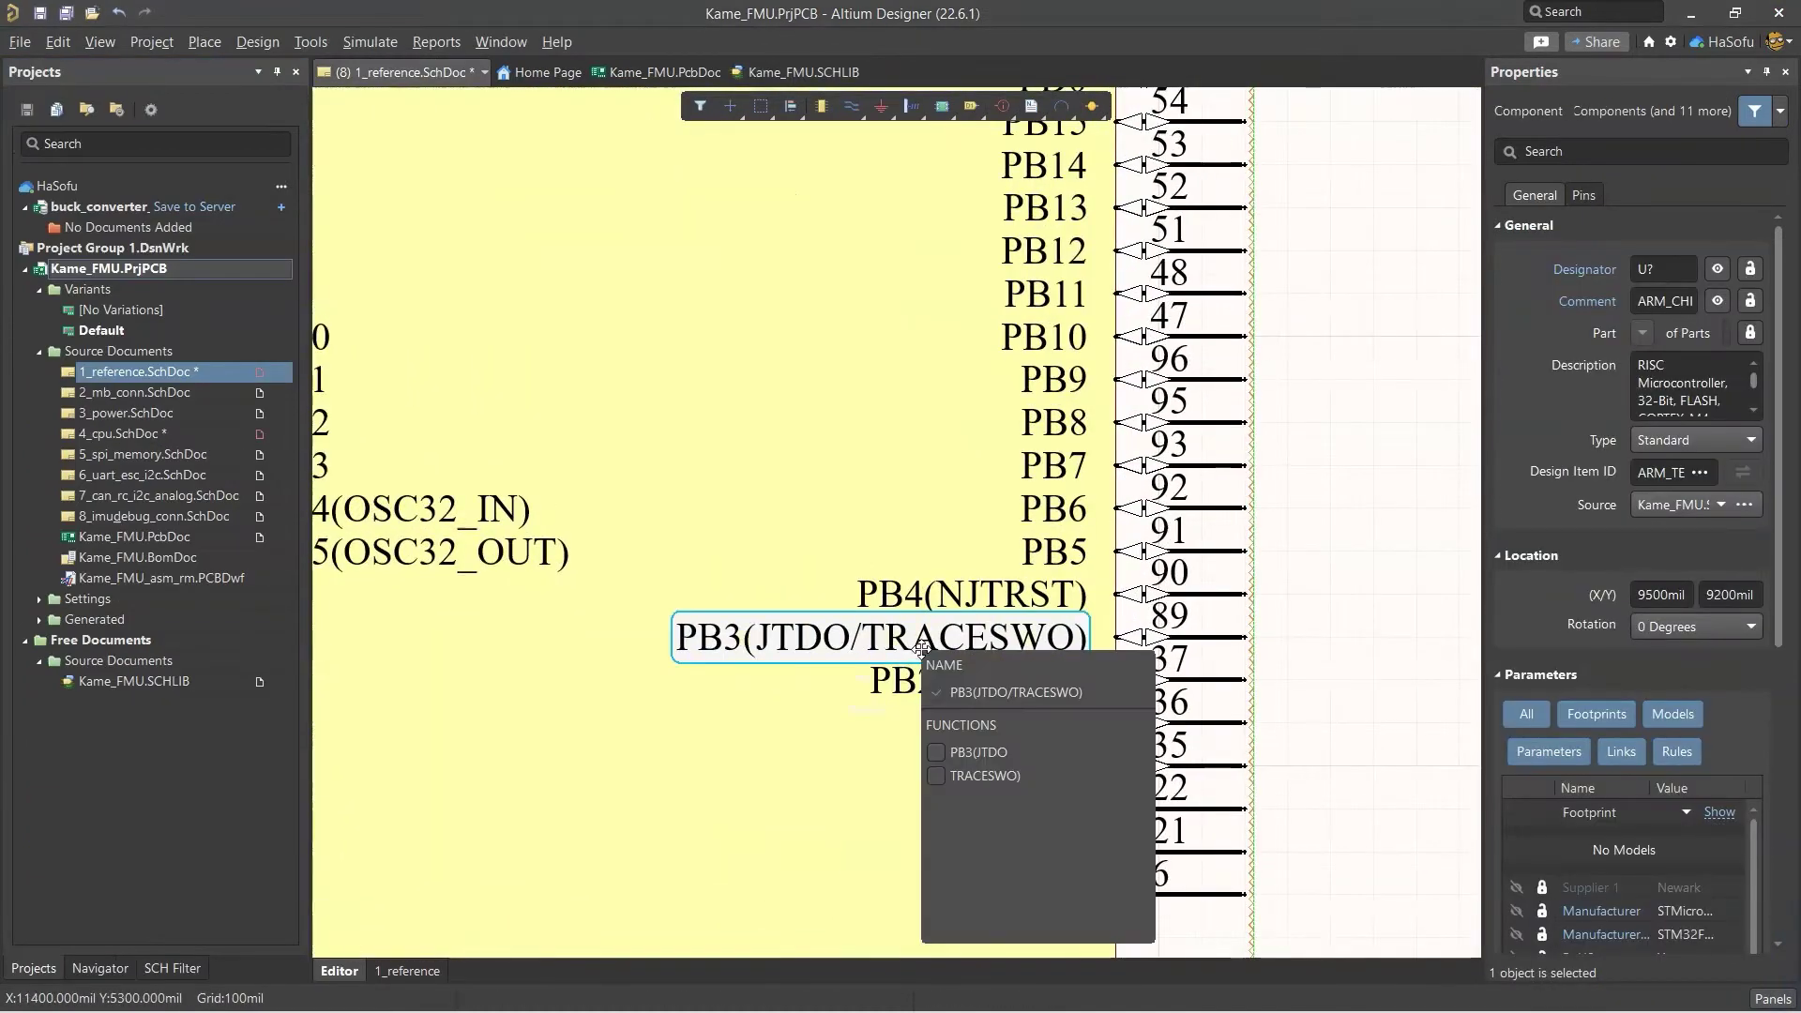
click(937, 754)
click(937, 778)
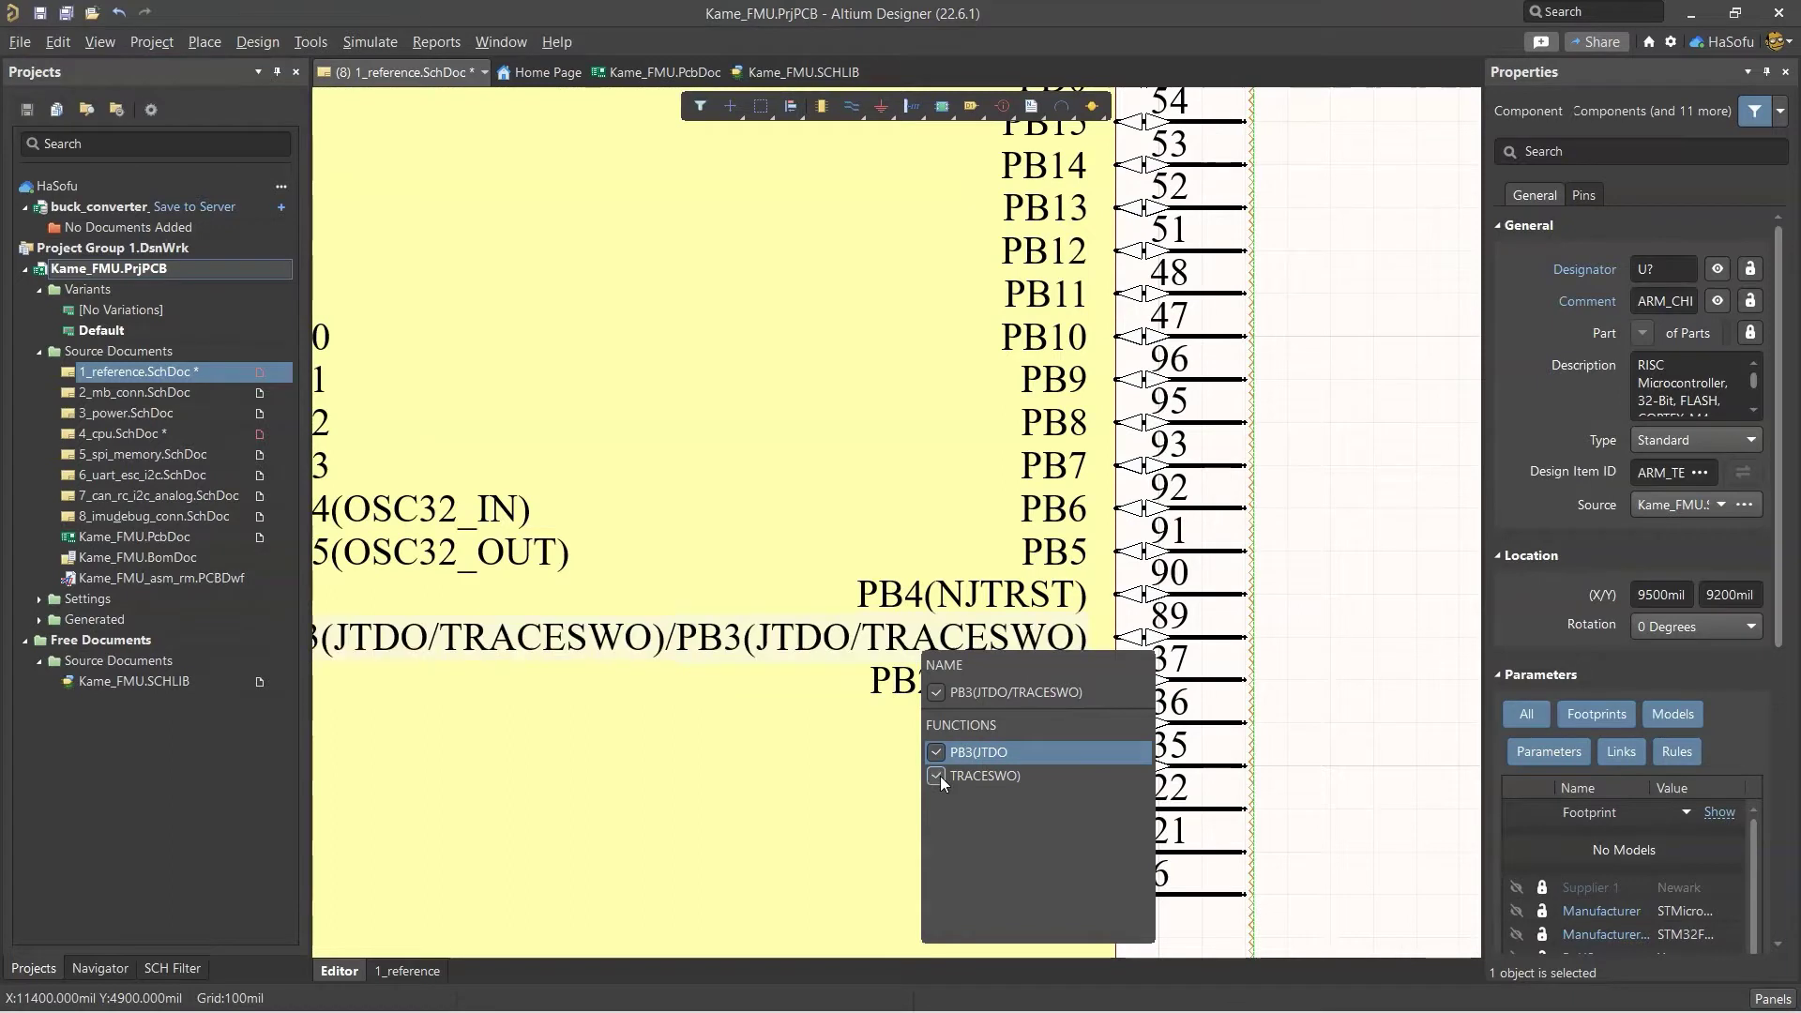
click(937, 778)
click(938, 754)
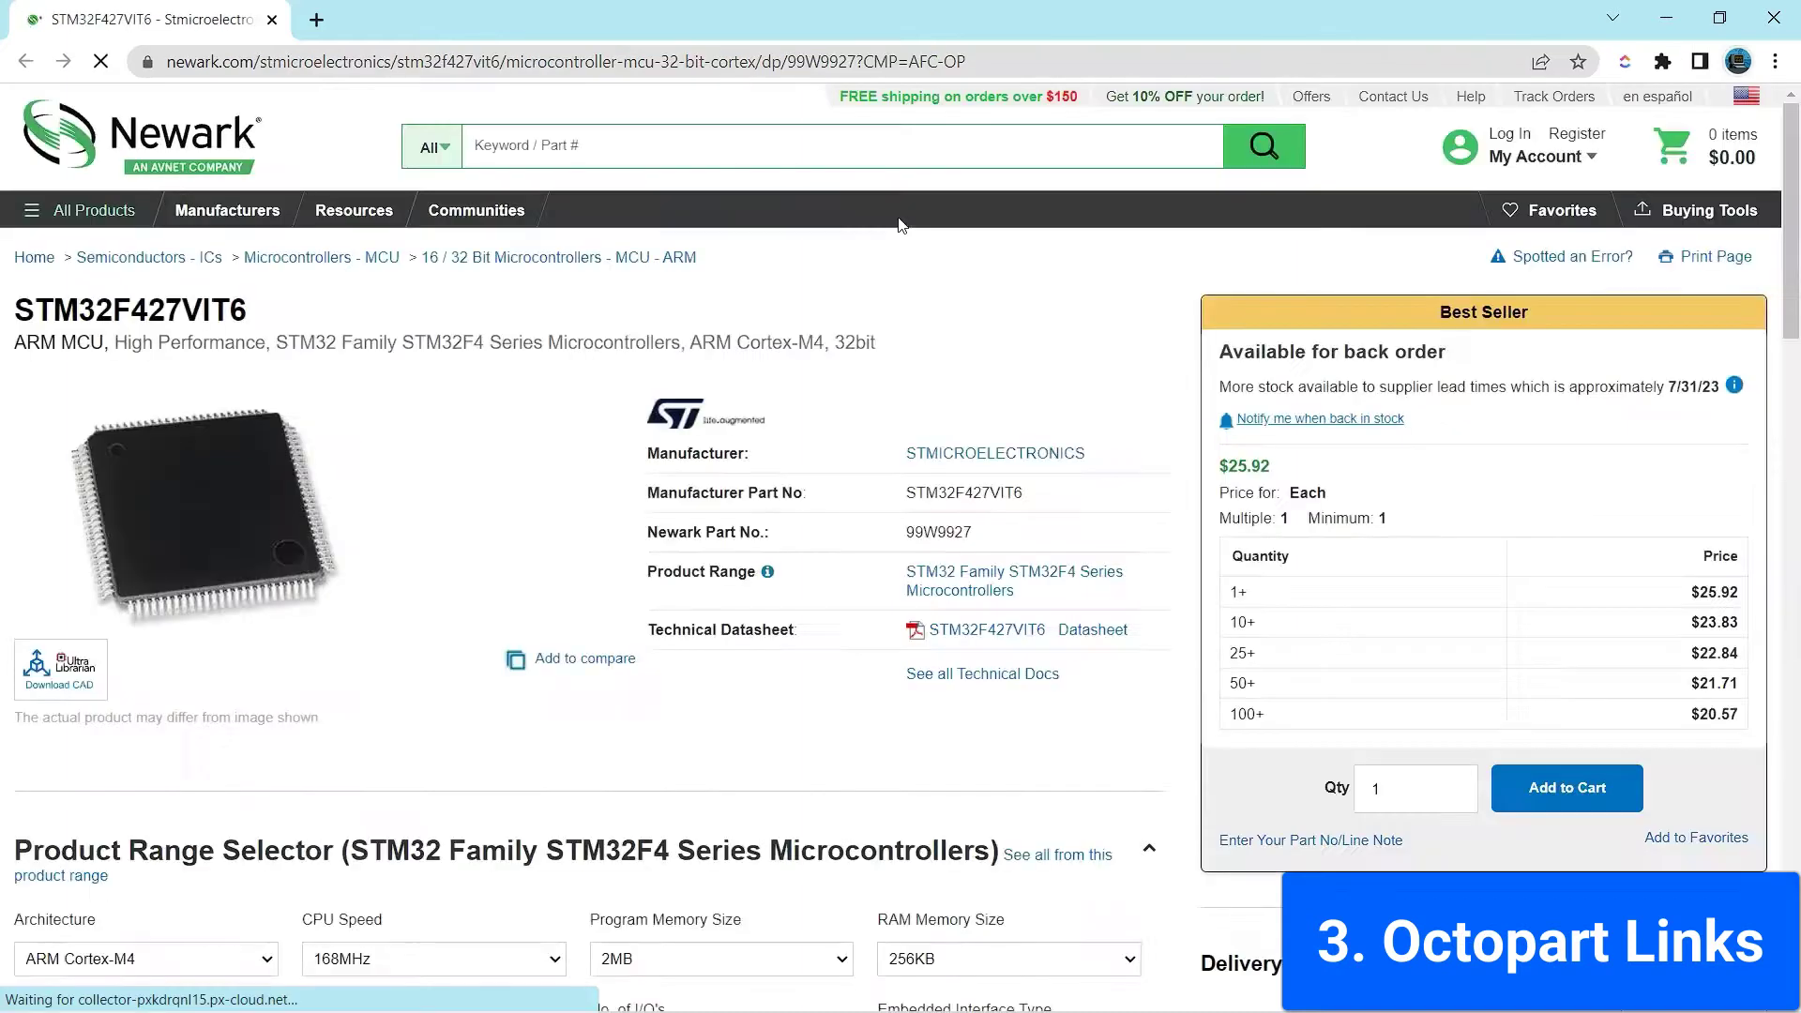
Switch to the browser and open the Octopart website in place of the Newark product page.
click(697, 58)
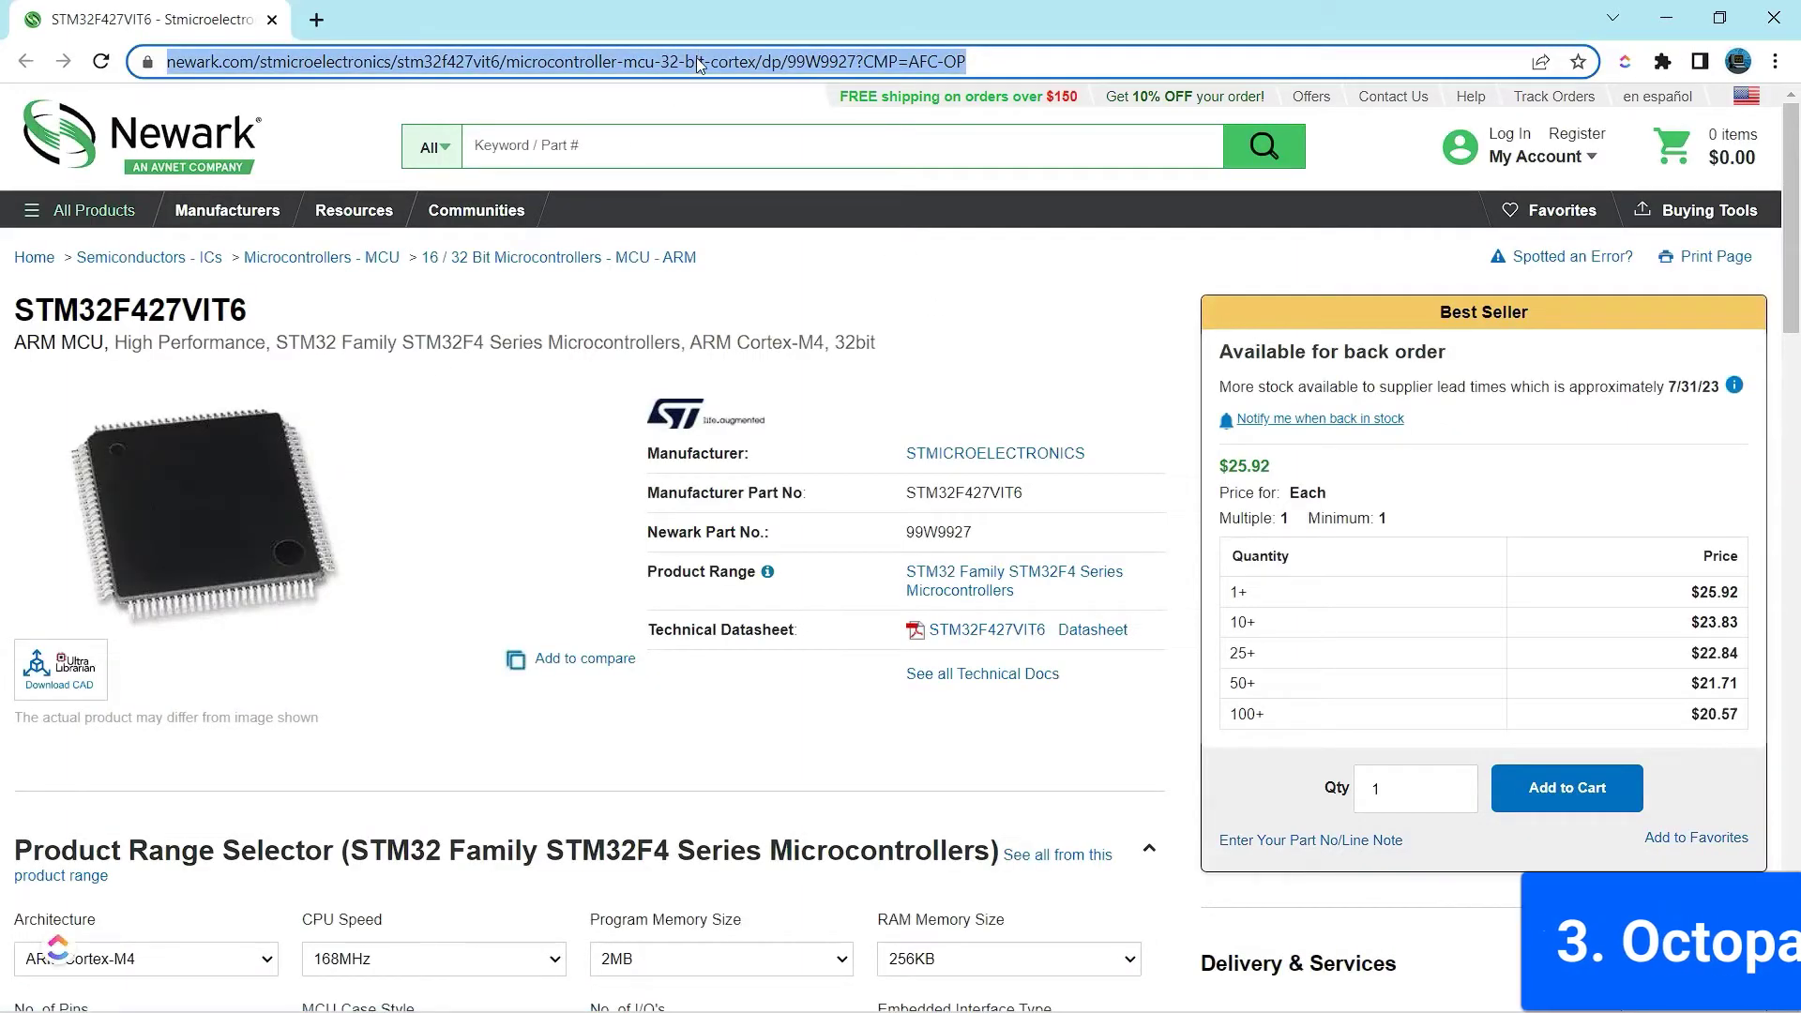
text(OCTO)
key(Return)
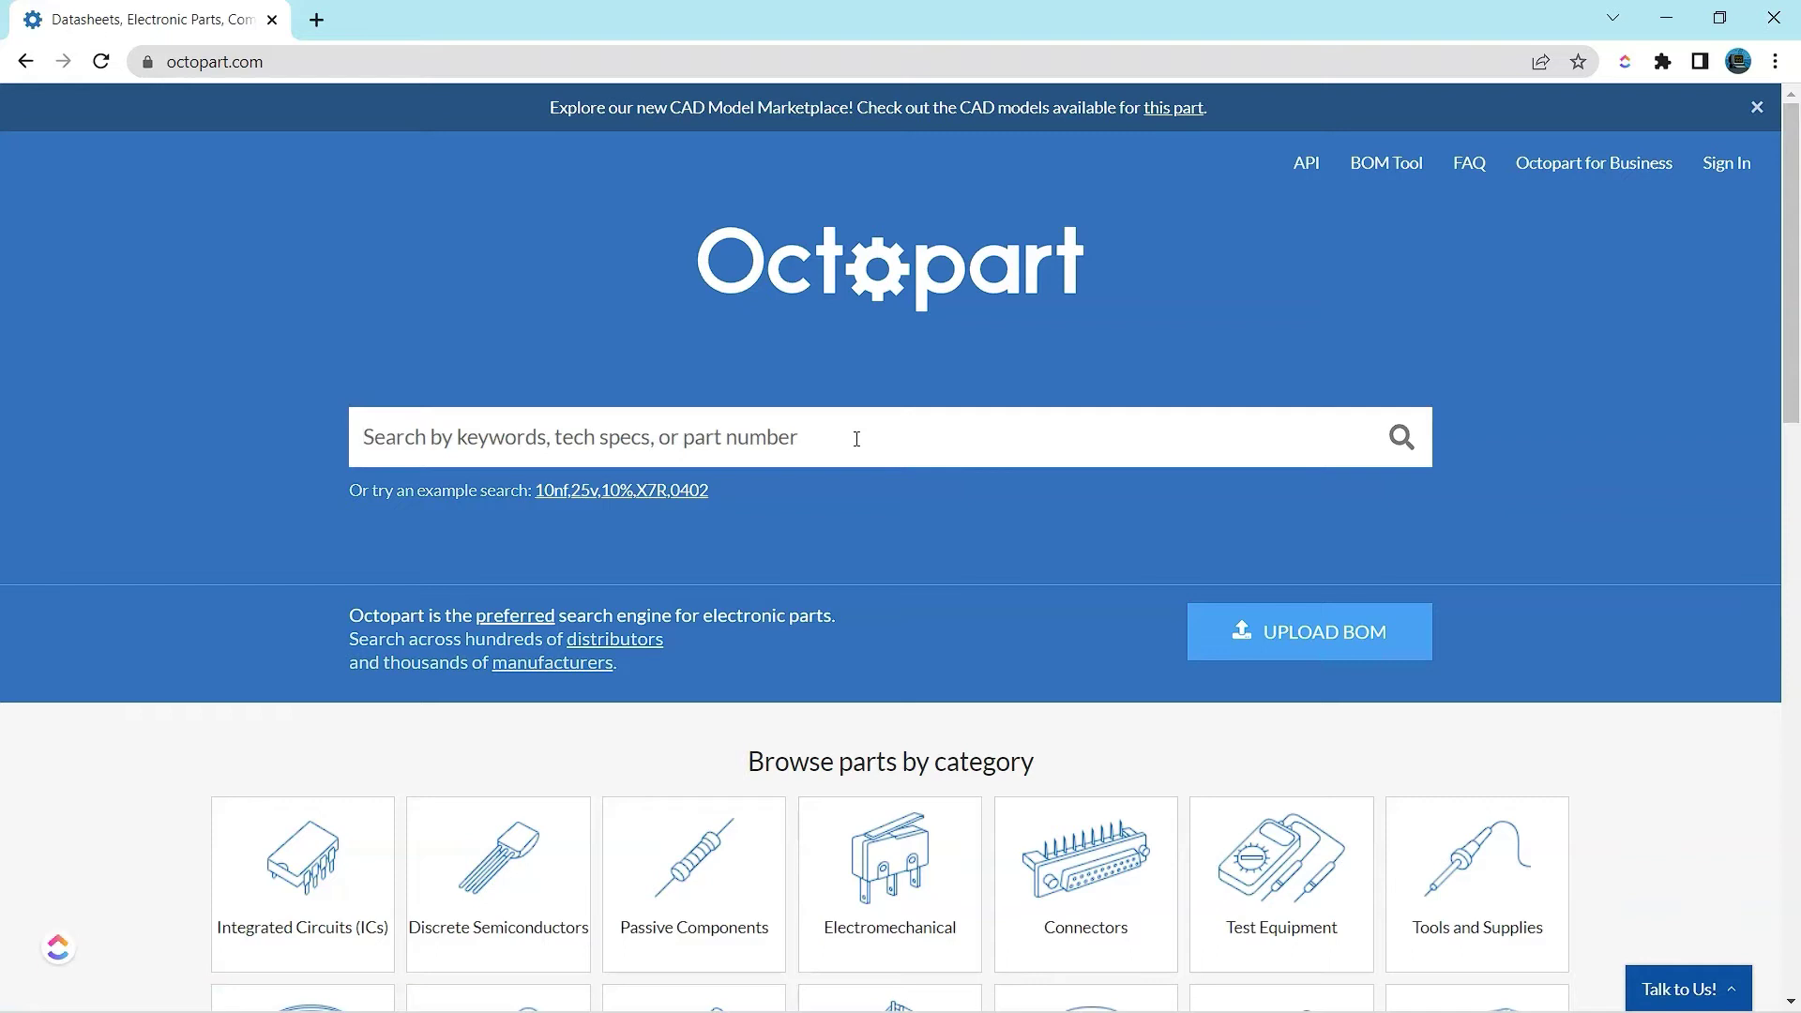
Search Octopart for STM32F427VIT6 and examine the part's PDF datasheet.
text(STM32F427VIT6)
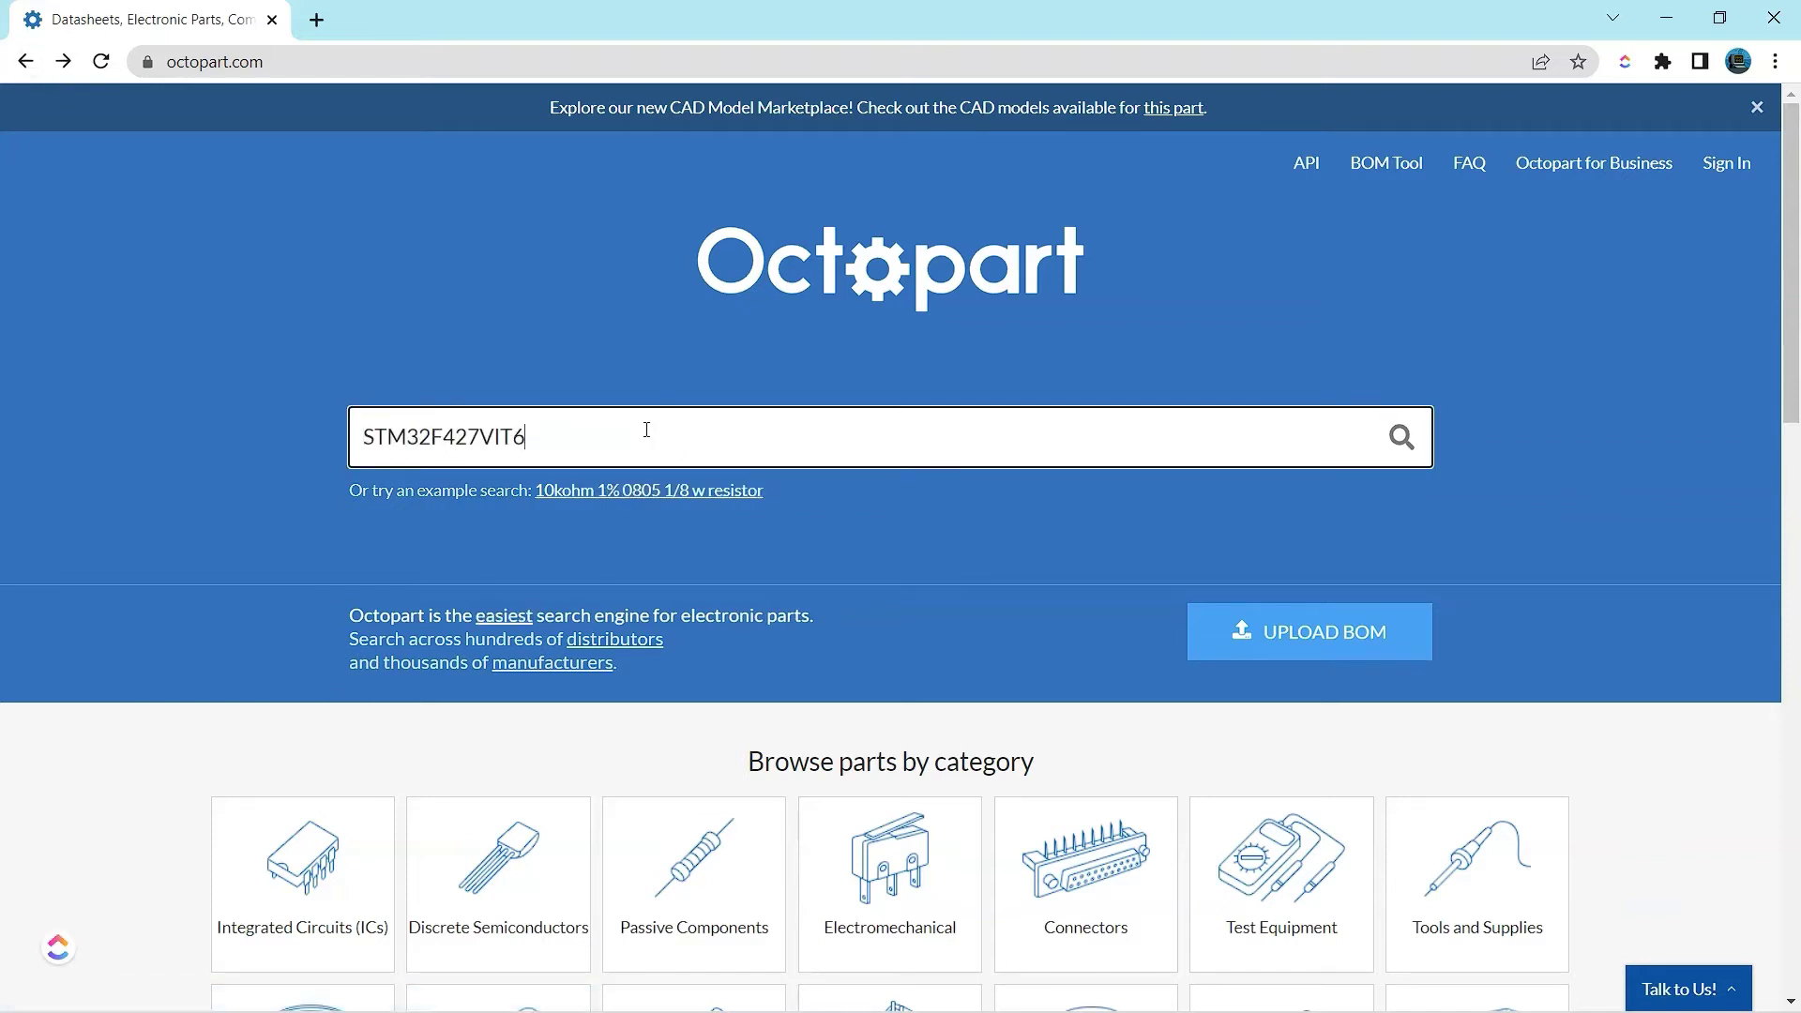
click(1401, 438)
scroll(1005, 519, down, 3)
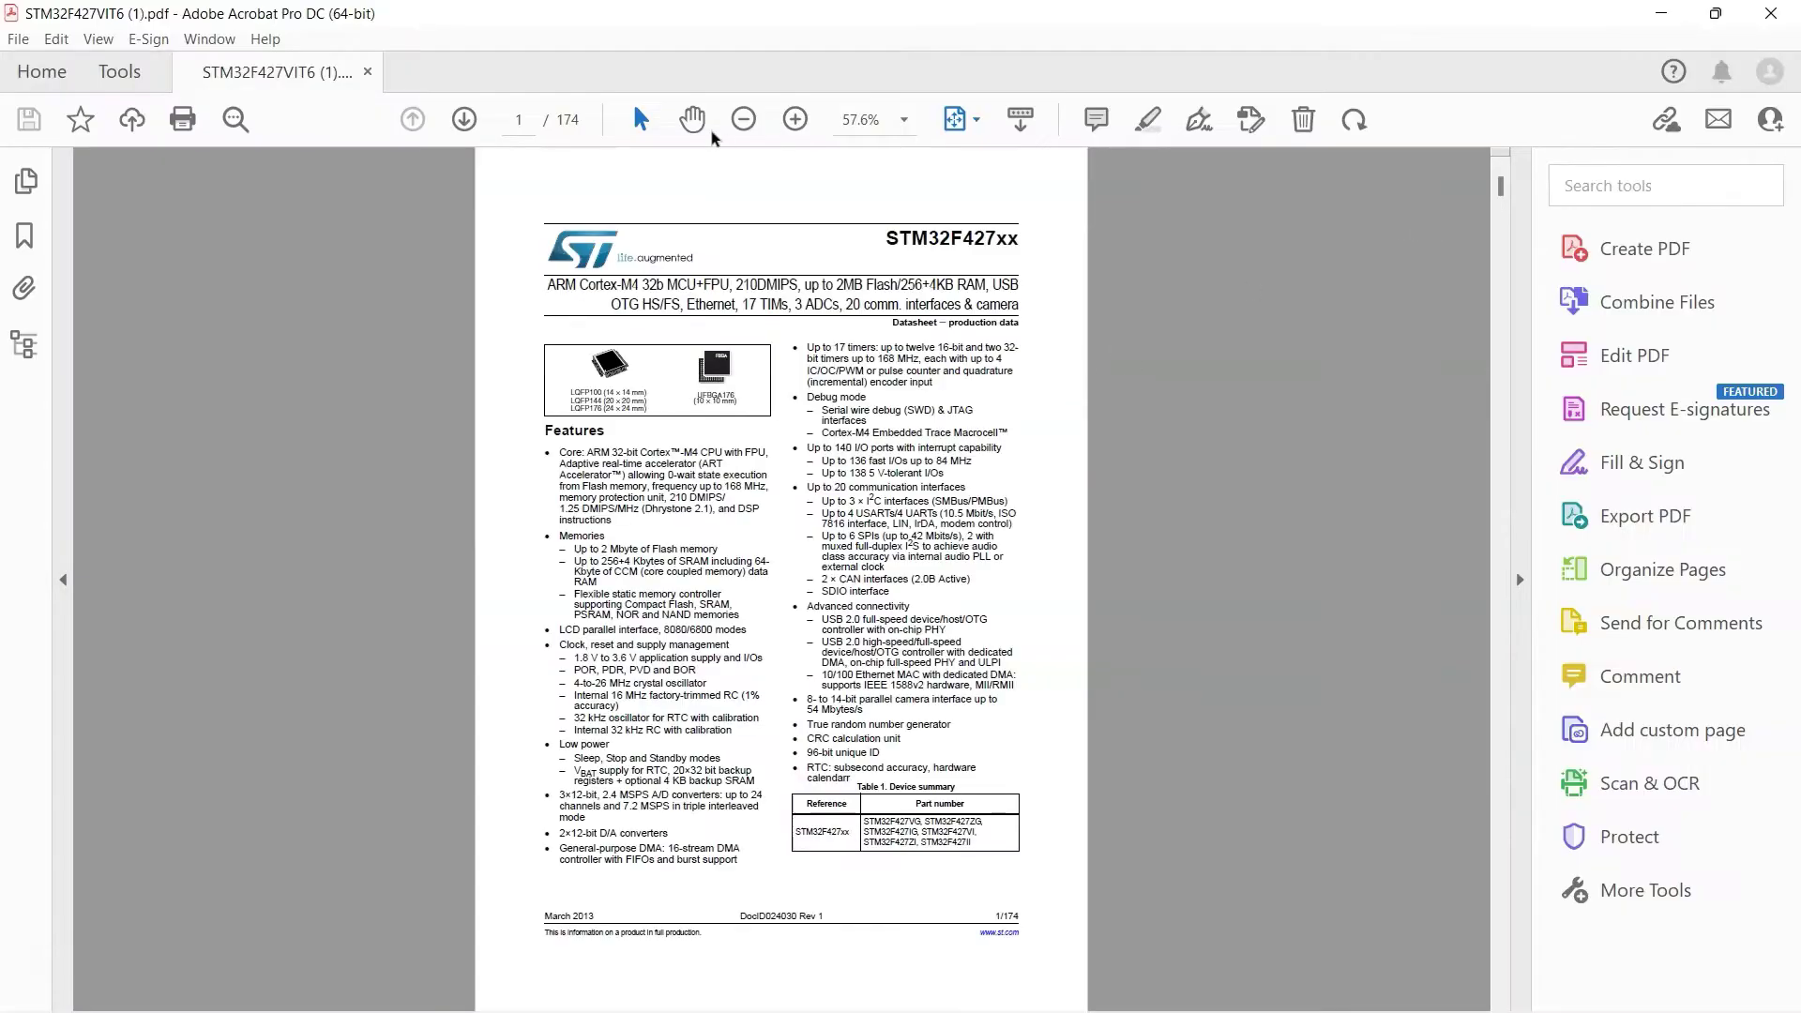
ctrl+scroll(1063, 419, up, 5)
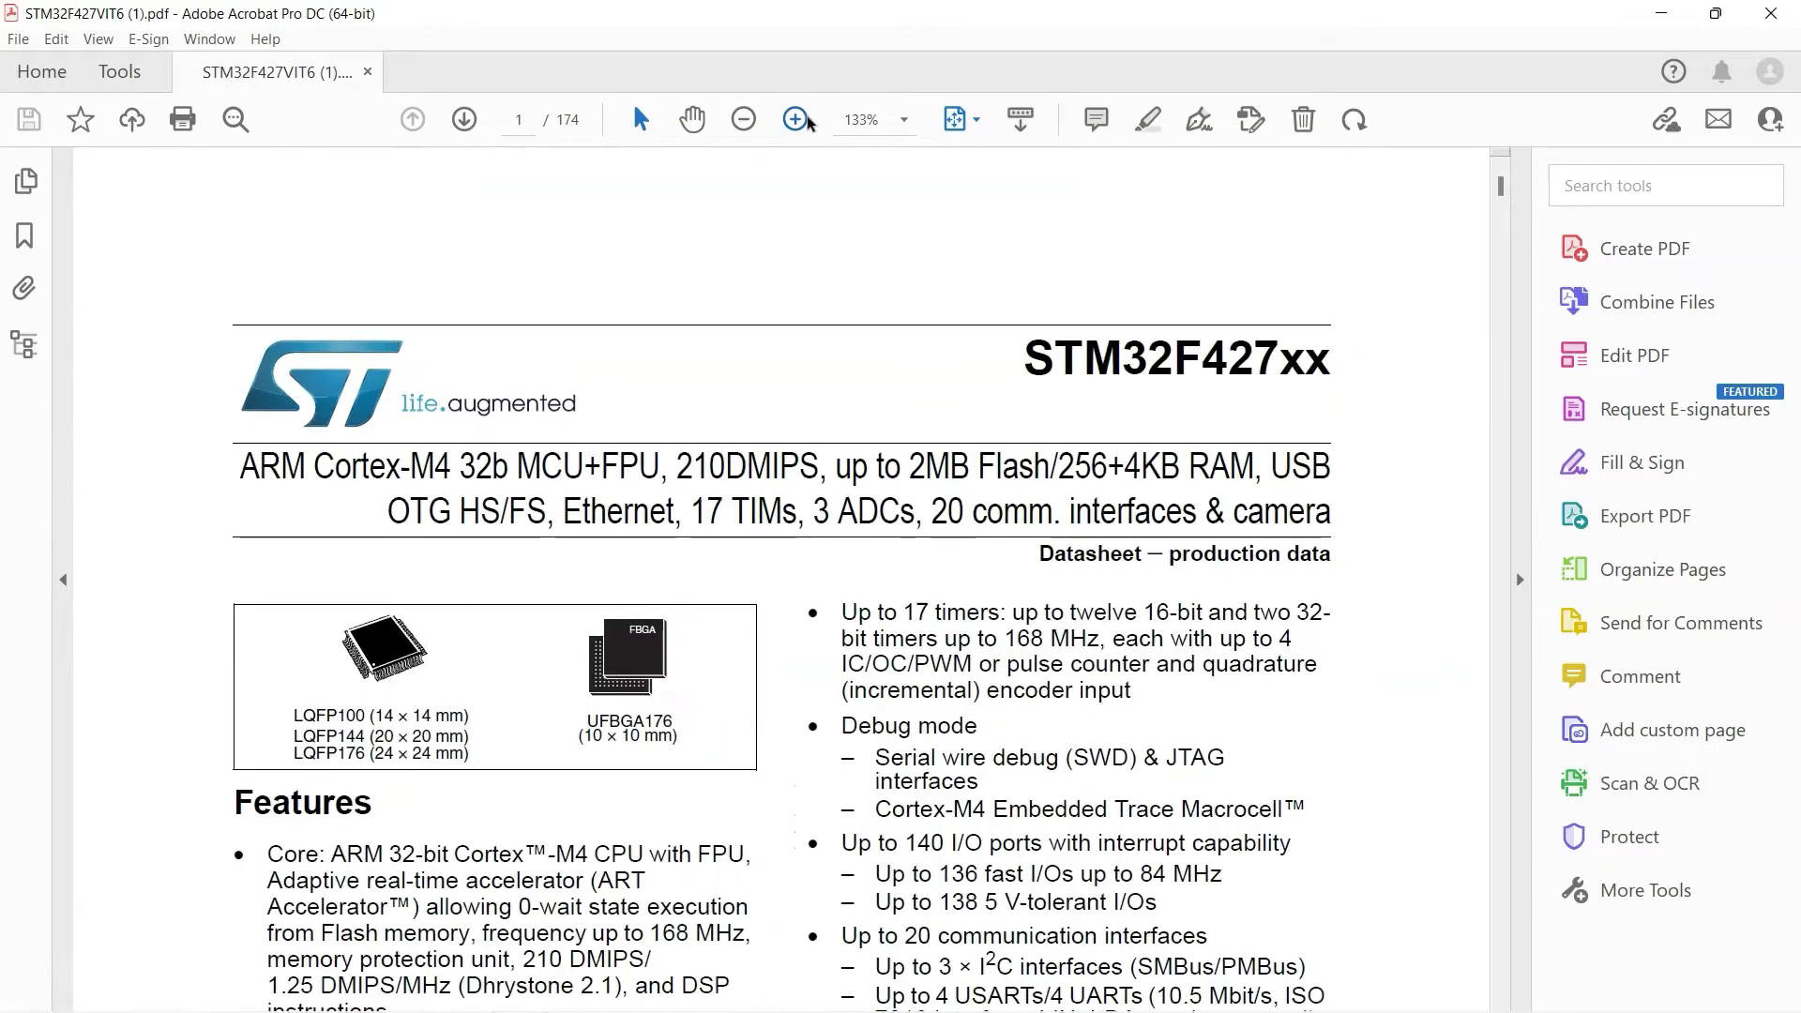
drag(1501, 188, 1501, 572)
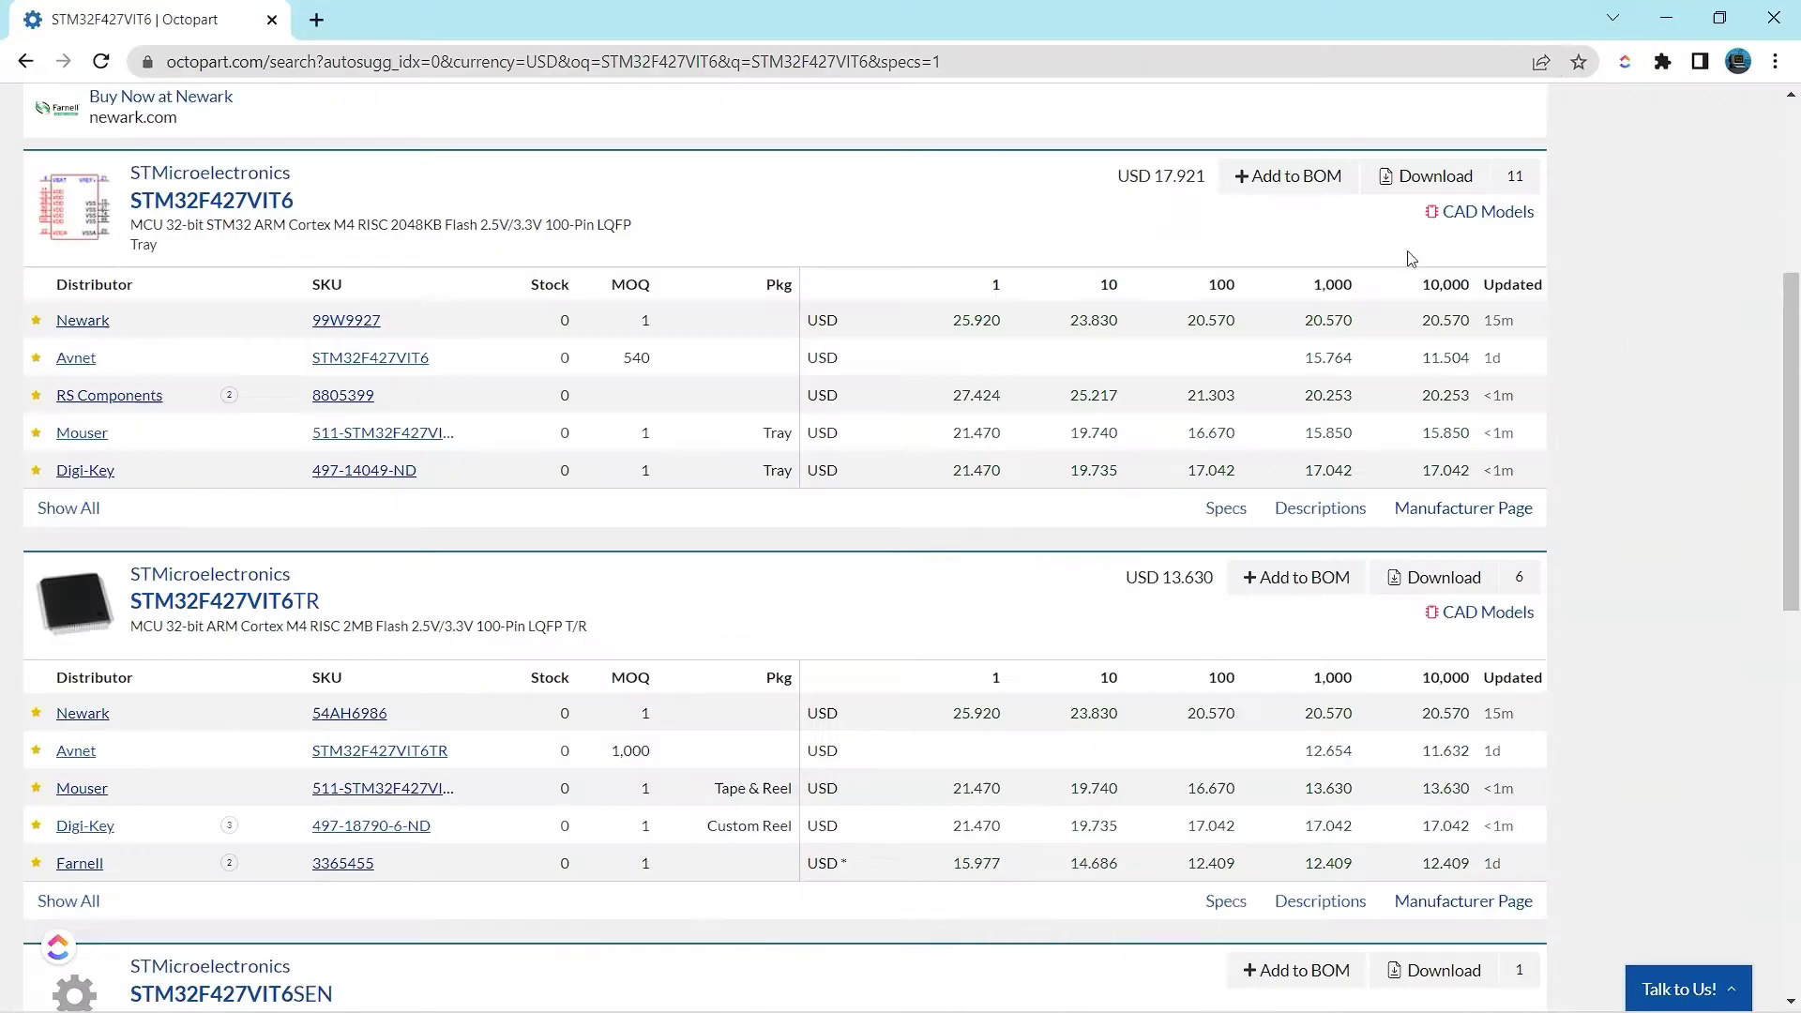
Open the CAD models page of the STM32F427VIT6 result, view its stock watch options and close them.
click(1480, 212)
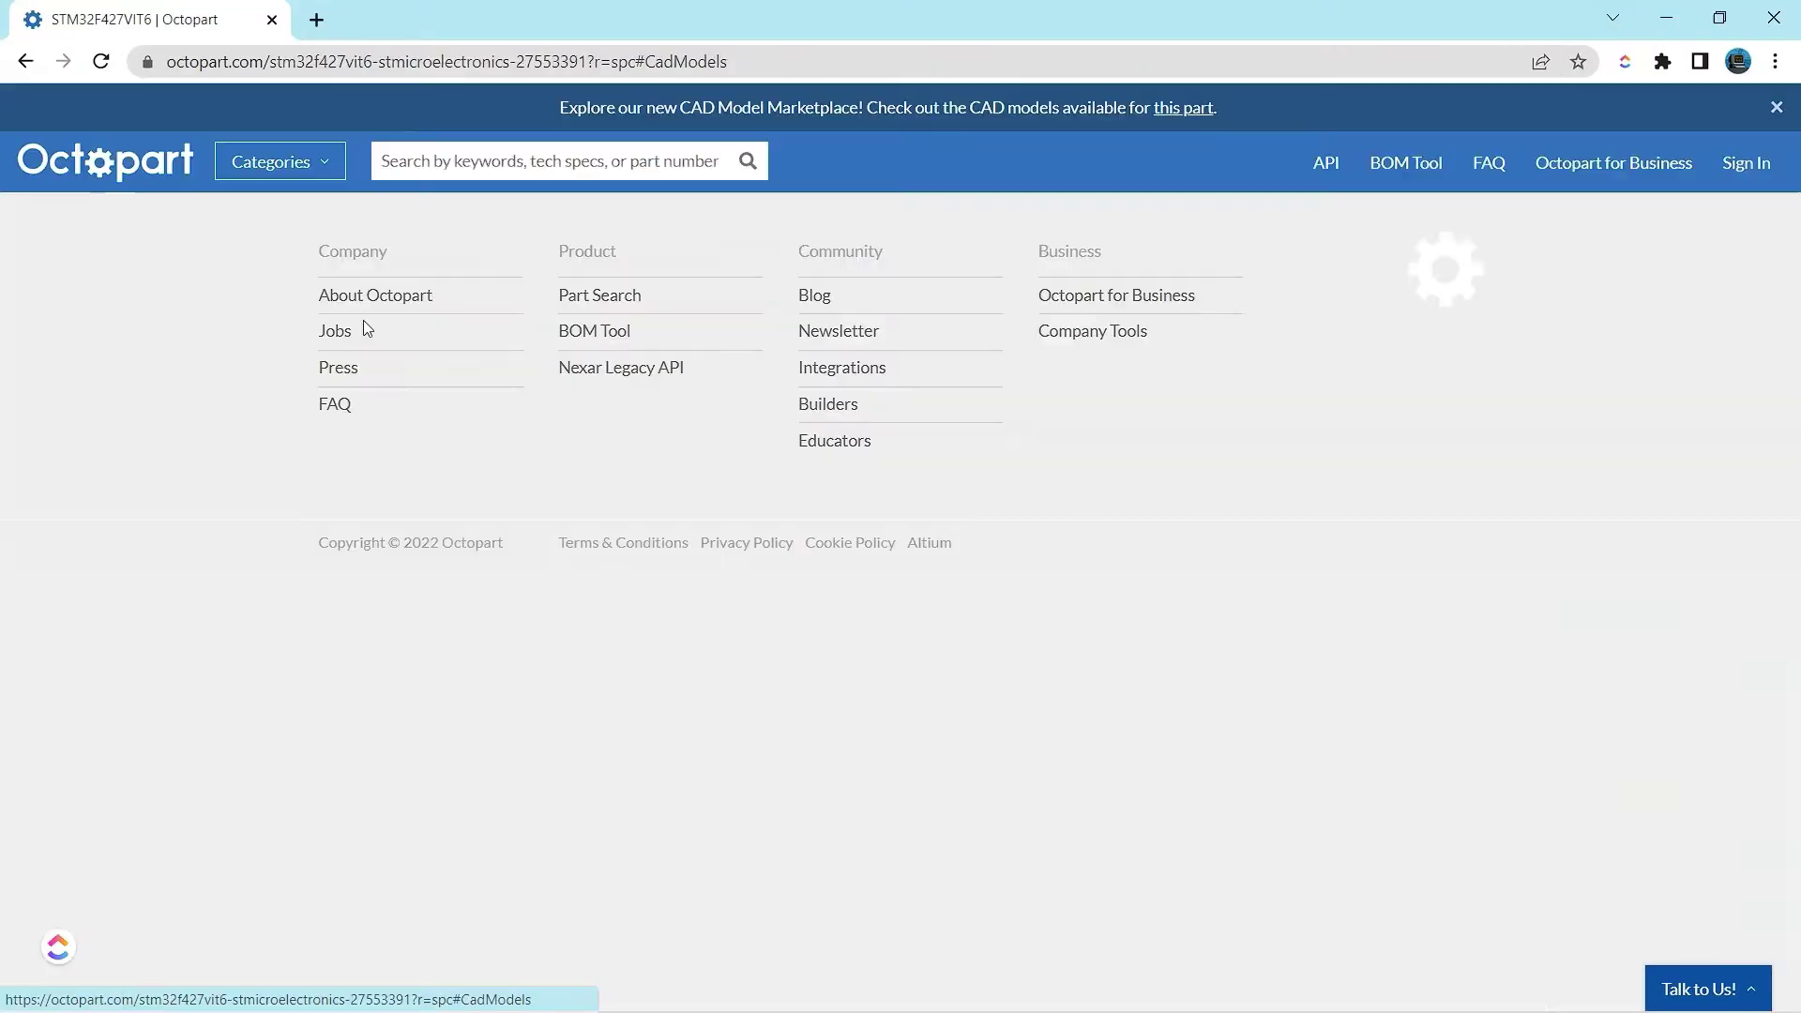
scroll(714, 419, up, 3)
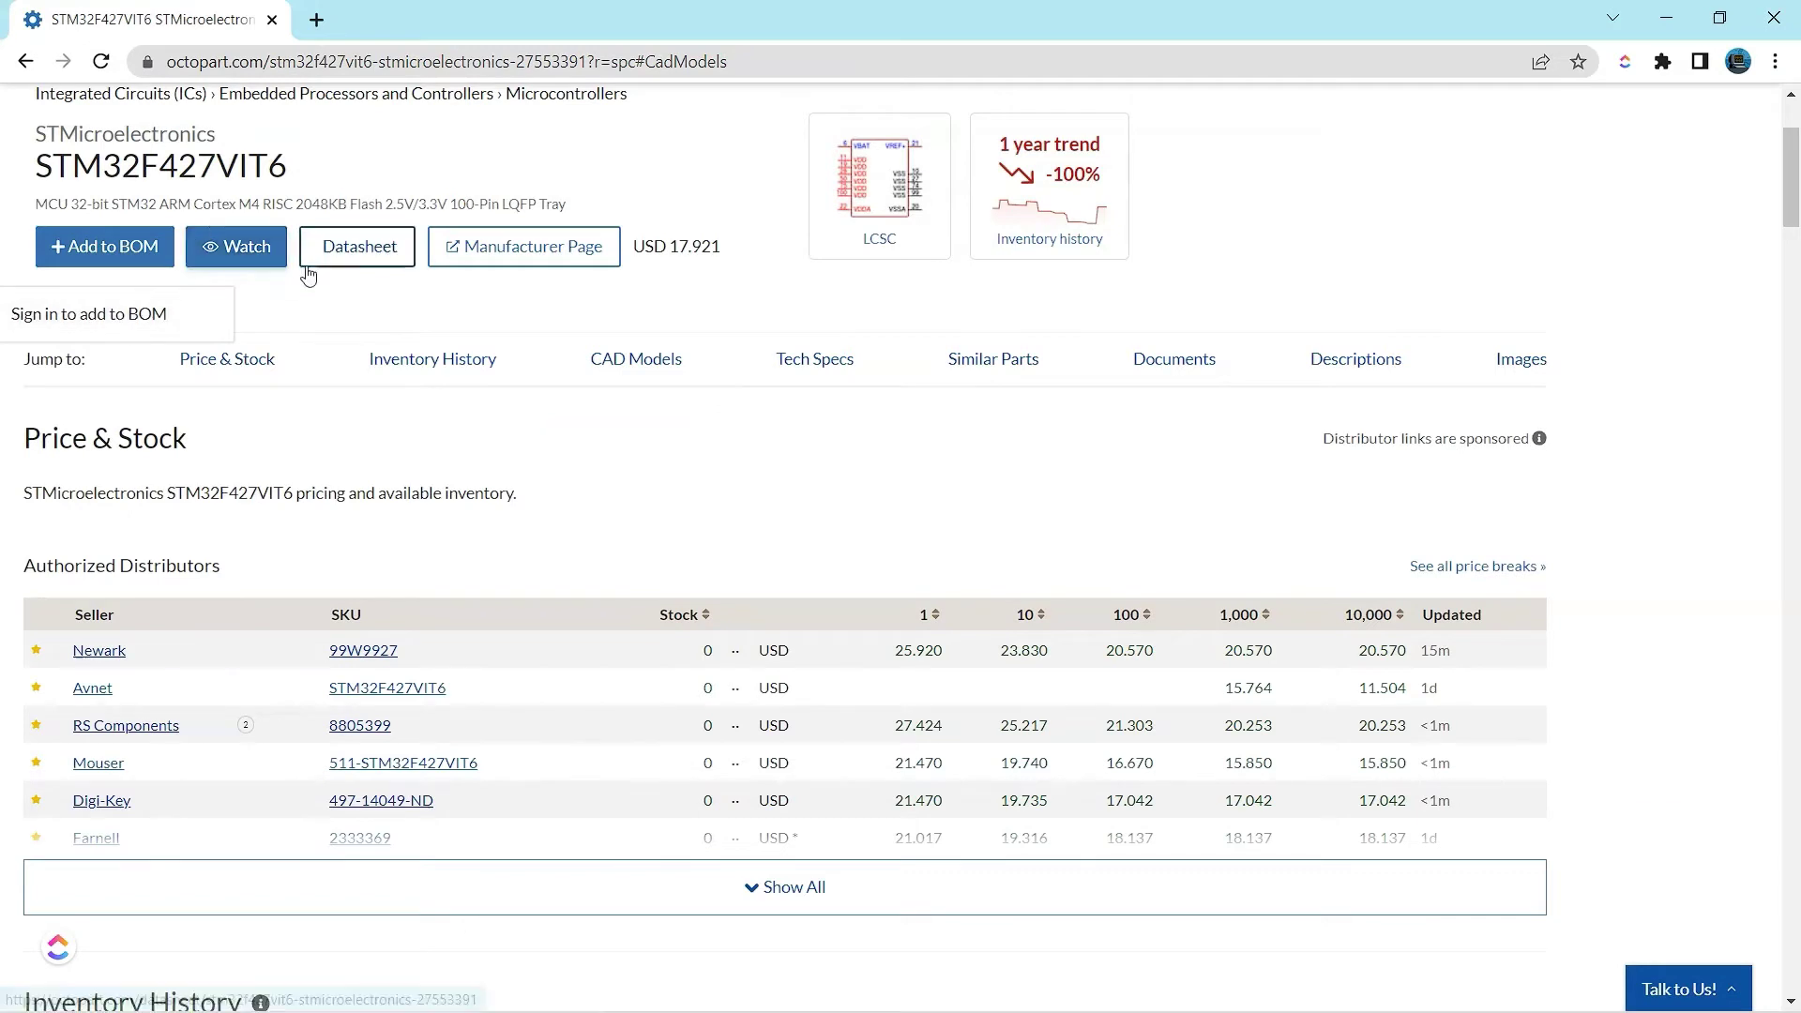
click(236, 246)
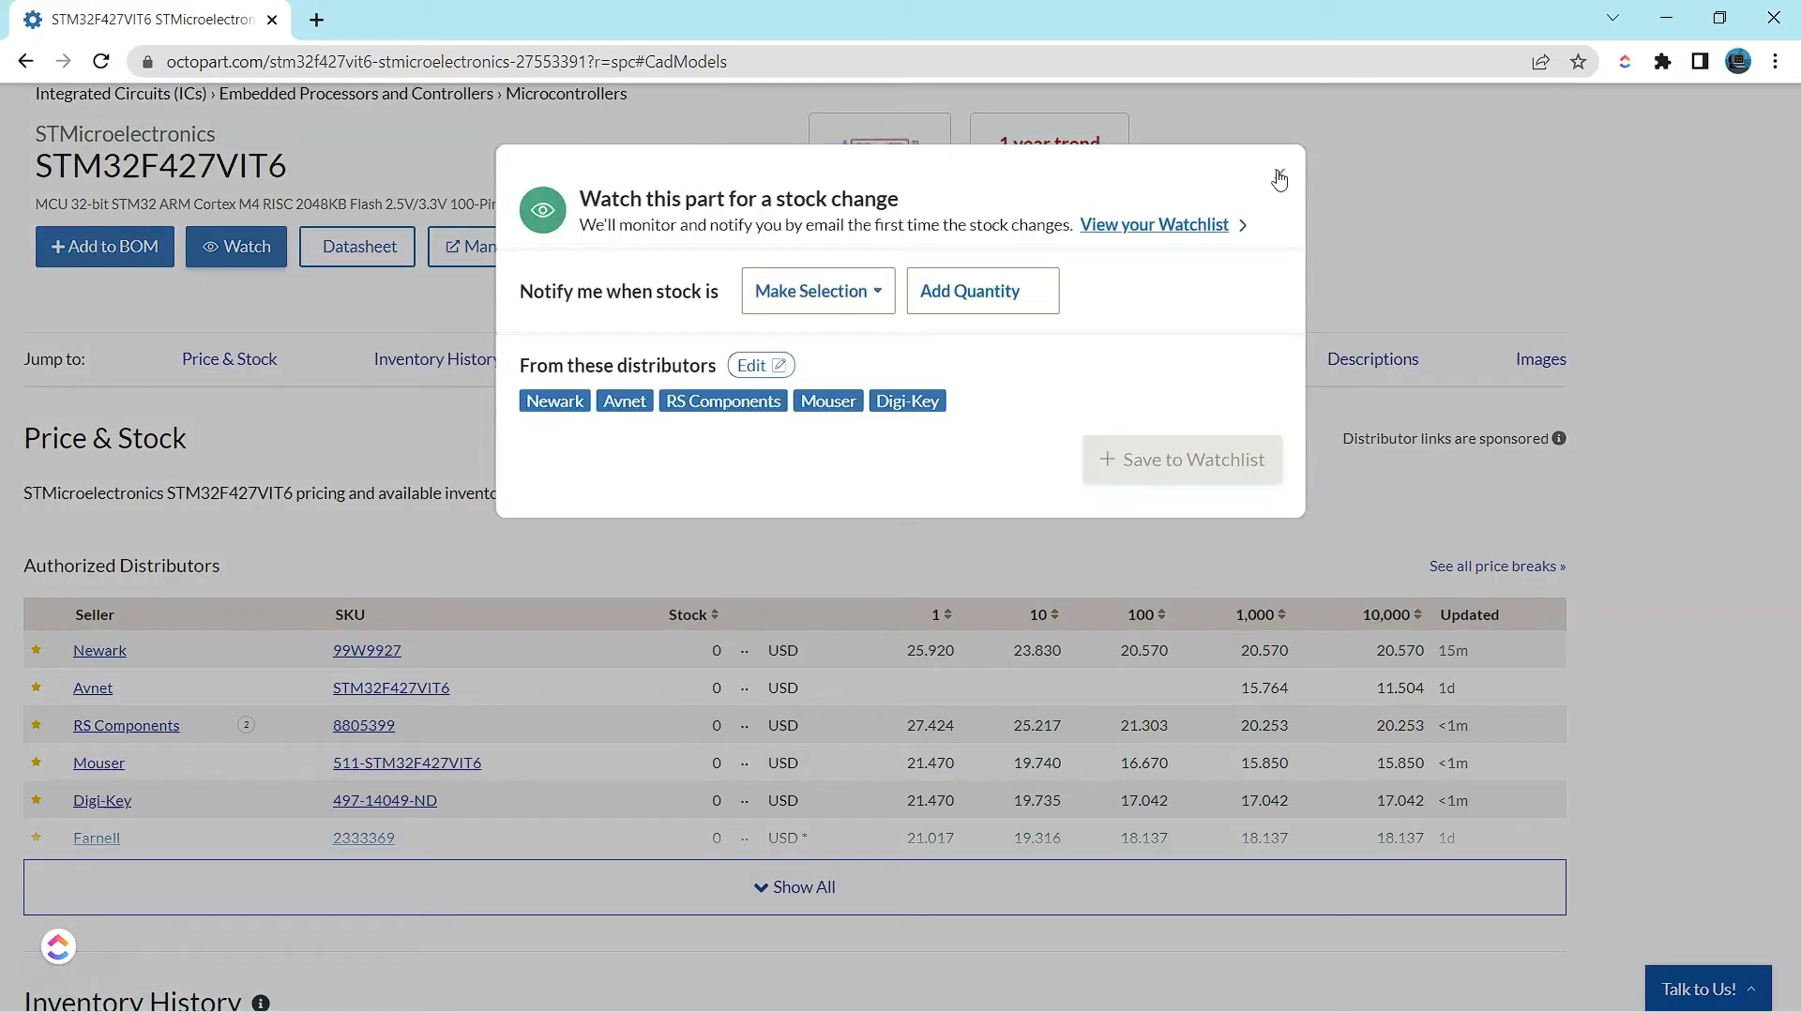
click(1280, 178)
Examine the distributor pricing, inventory history and CAD models of the STM32F427VIT6.
scroll(806, 662, down, 9)
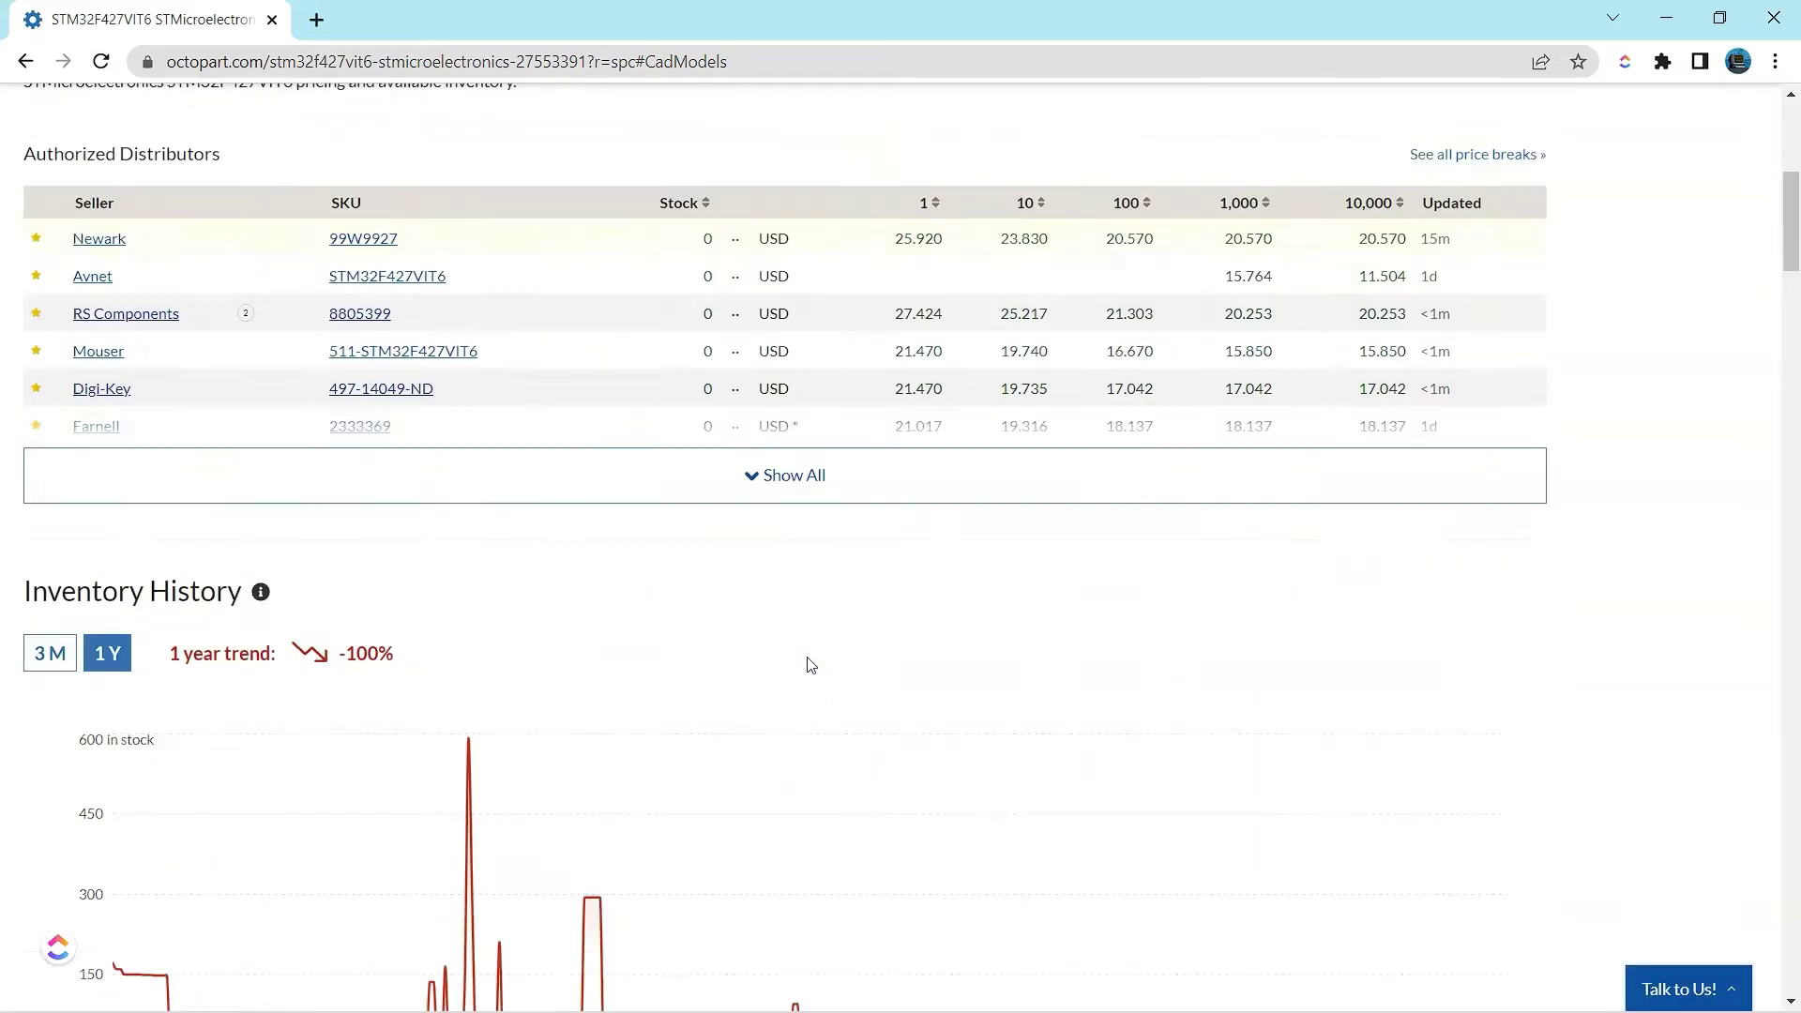
scroll(638, 483, up, 2)
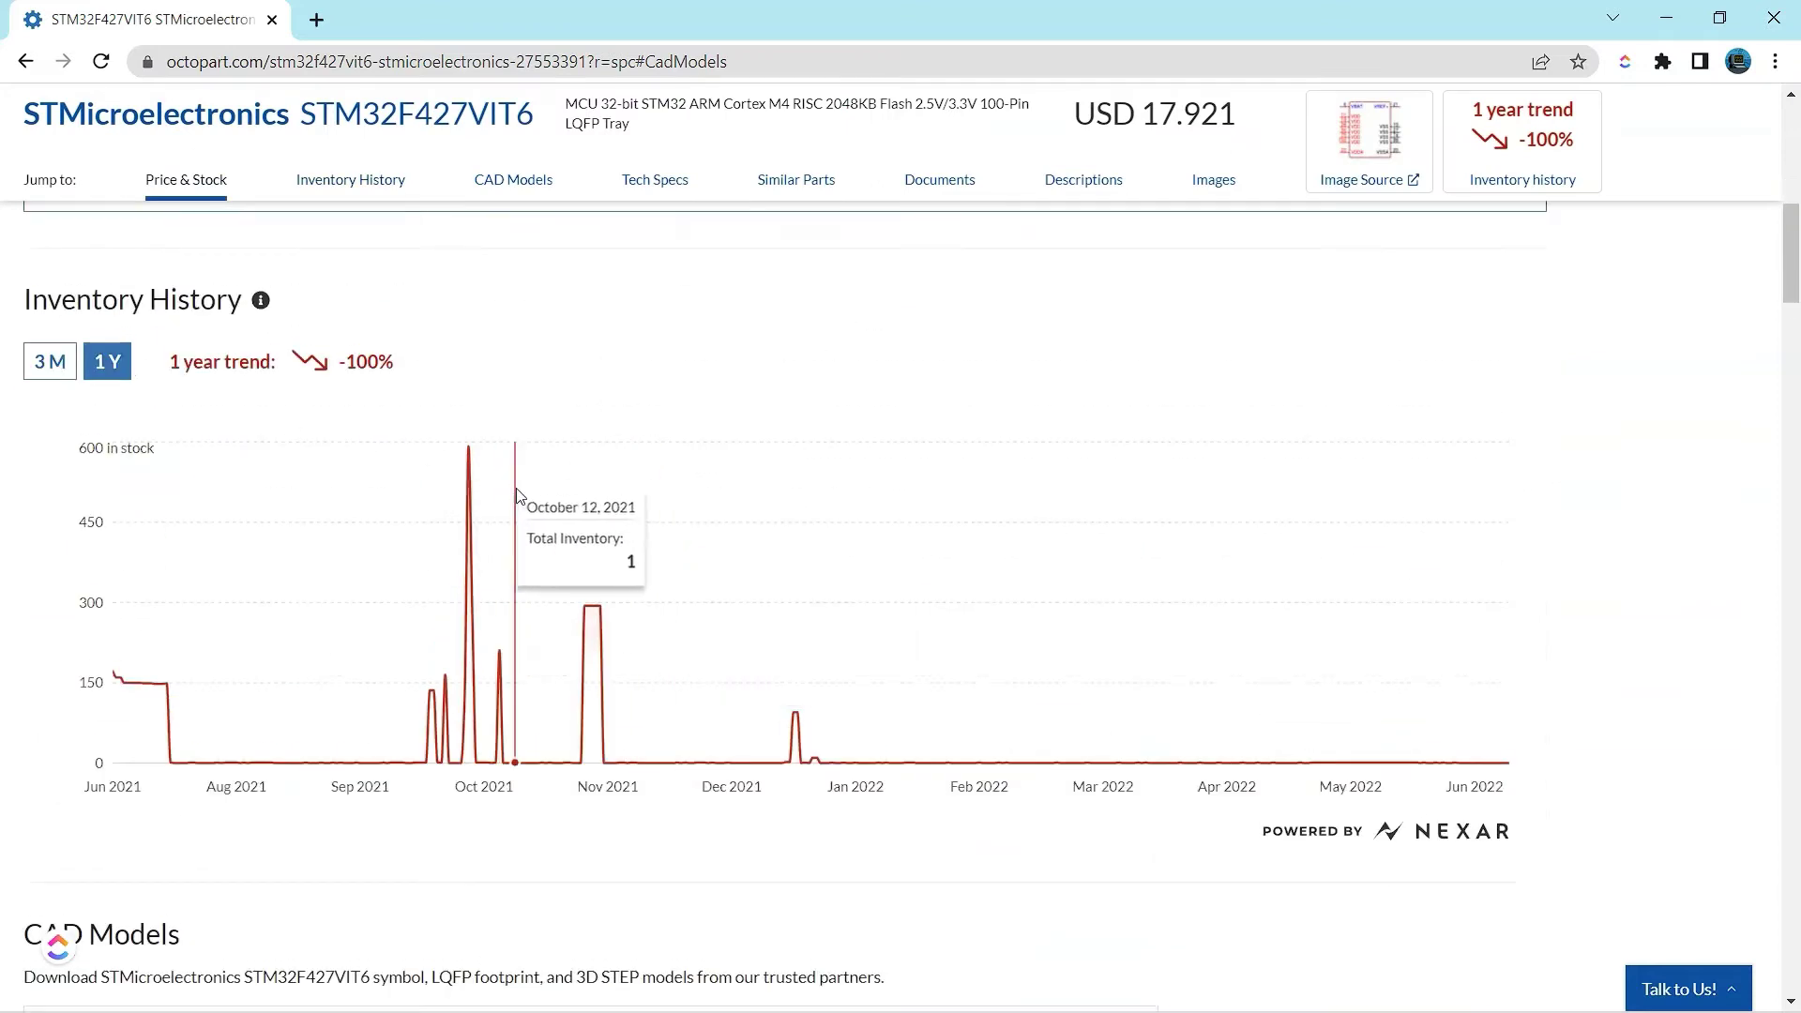
scroll(553, 487, down, 5)
click(899, 500)
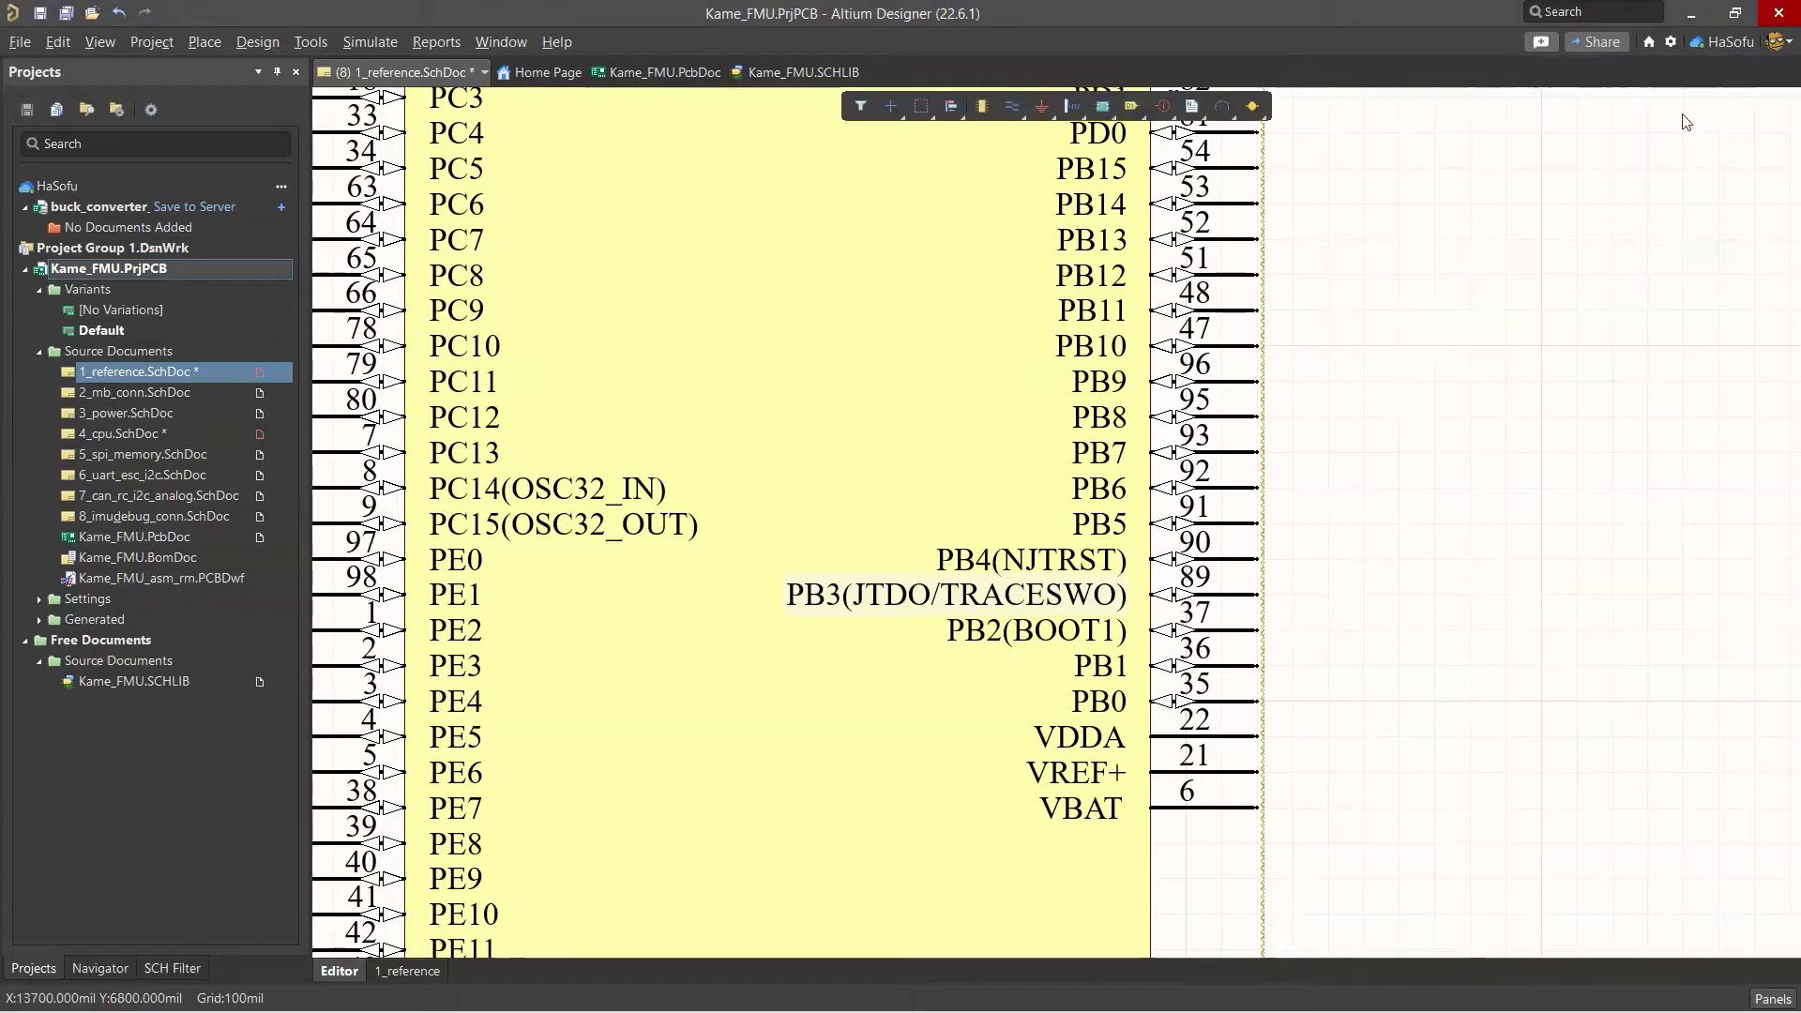
Switch to Altium Designer and examine the USB_N and USB_P differential pair on the 4_cpu schematic.
ctrl+scroll(1420, 322, down, 5)
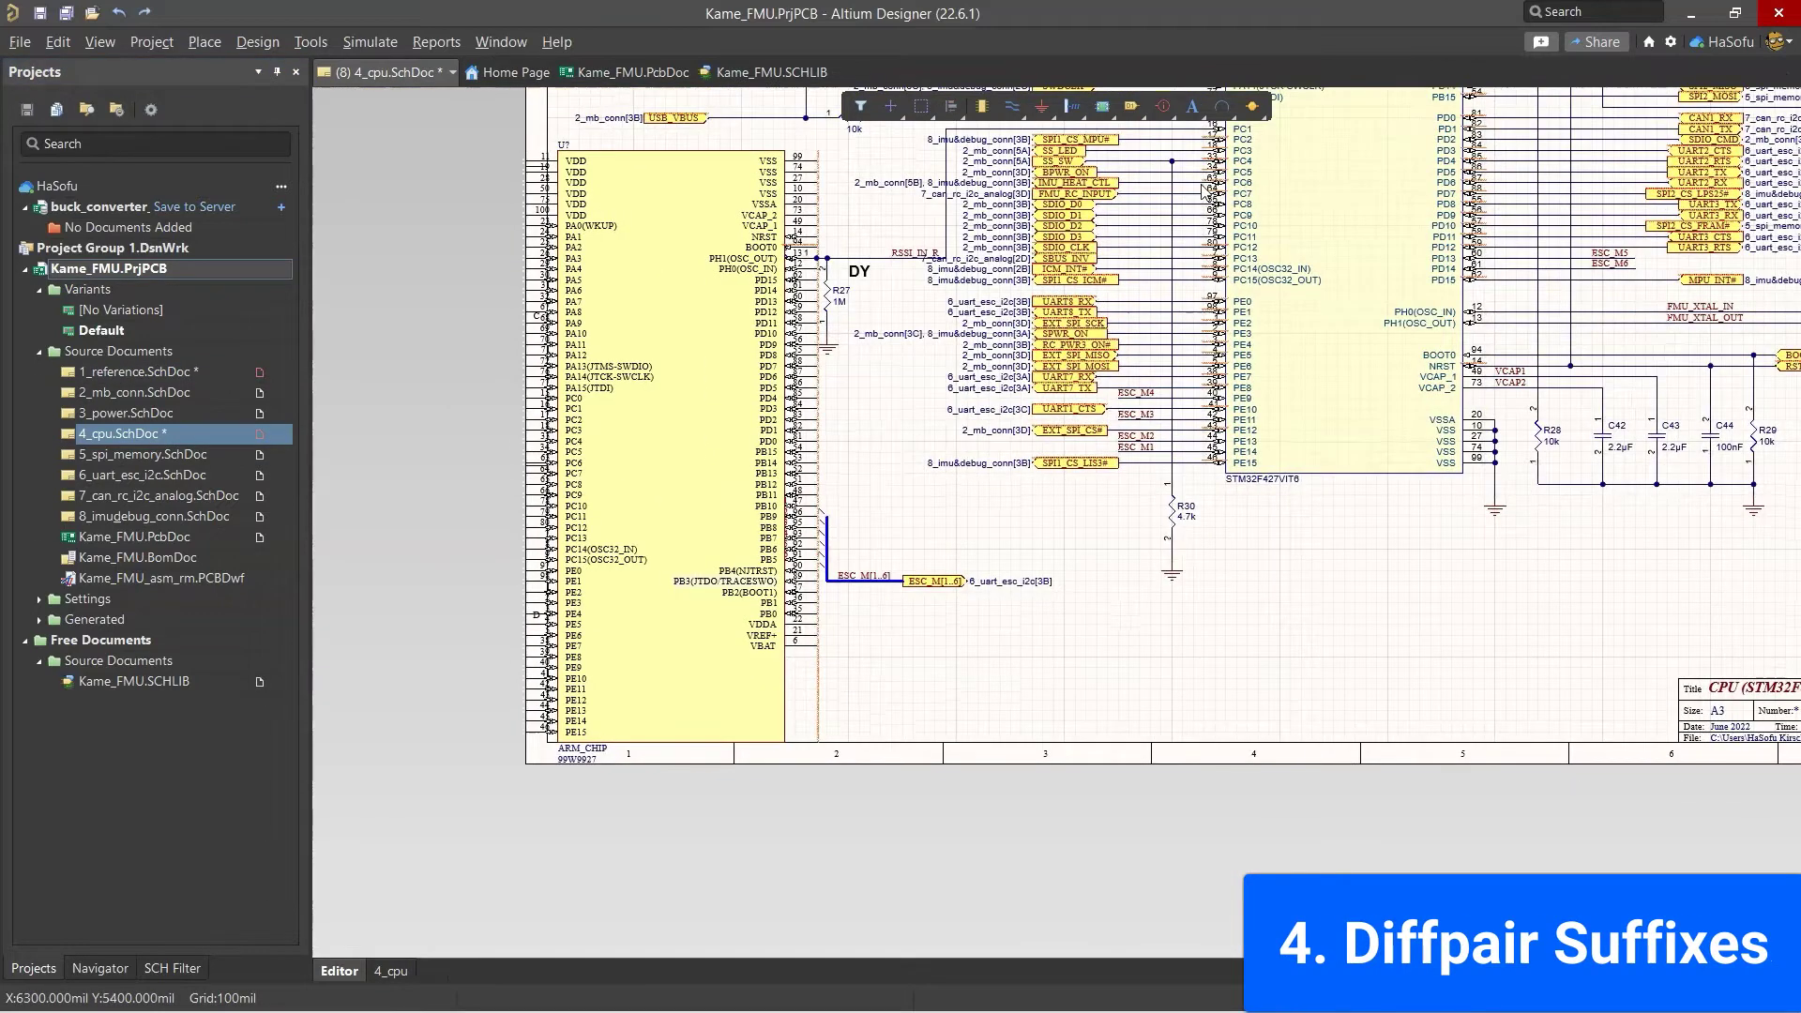
right_drag(1336, 186, 965, 511)
ctrl+scroll(710, 384, up, 10)
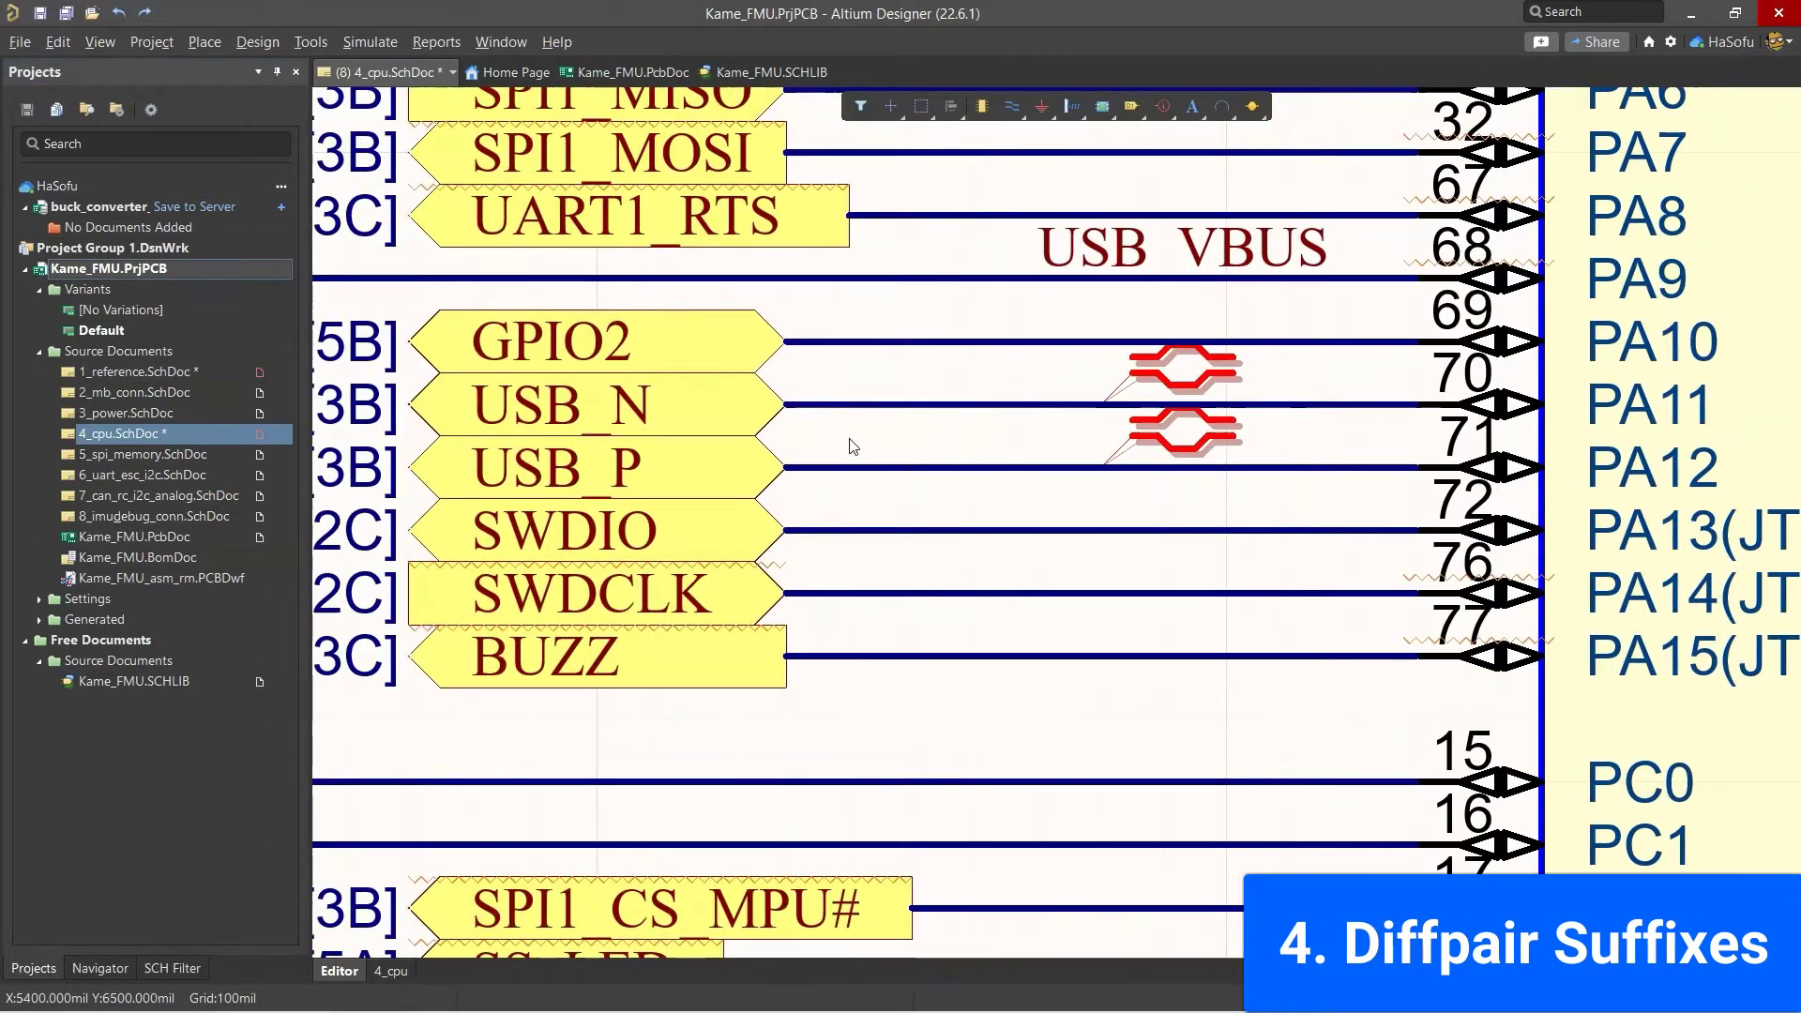
In the Kame_FMU project options, add a differential pair entry with positive suffix _- and negative suffix _+.
right_click(144, 269)
click(328, 696)
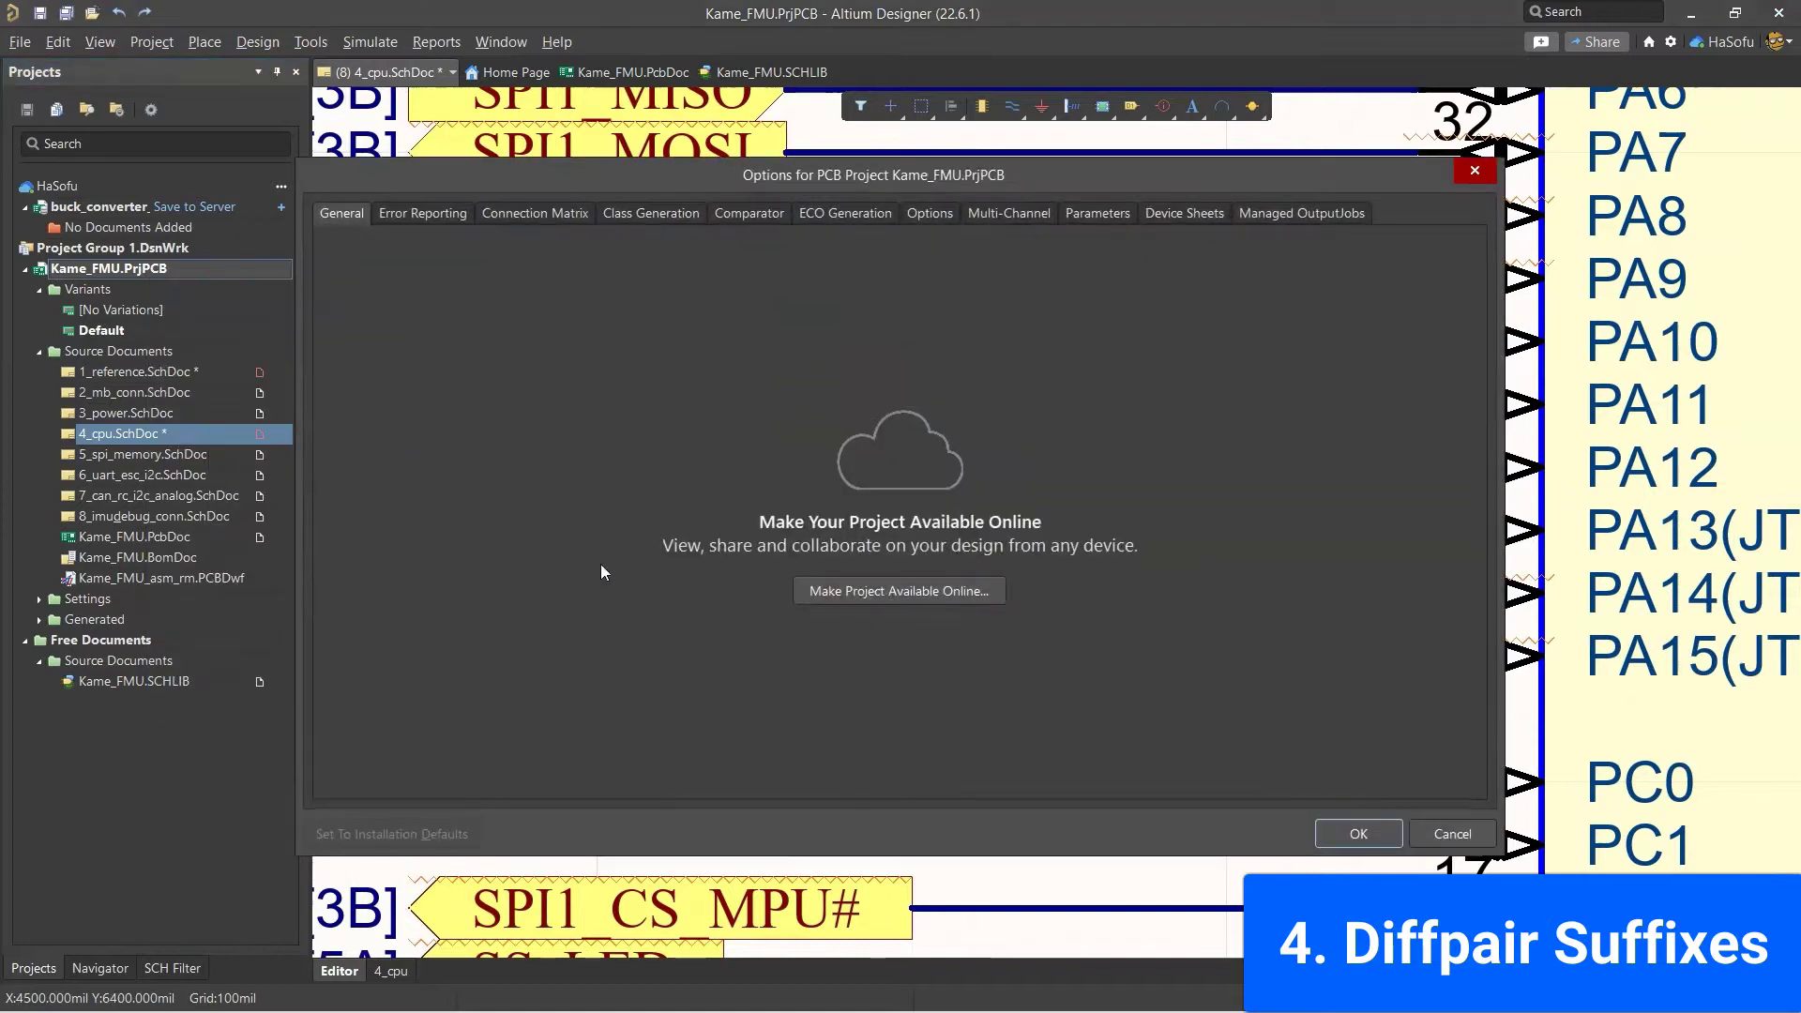
click(921, 218)
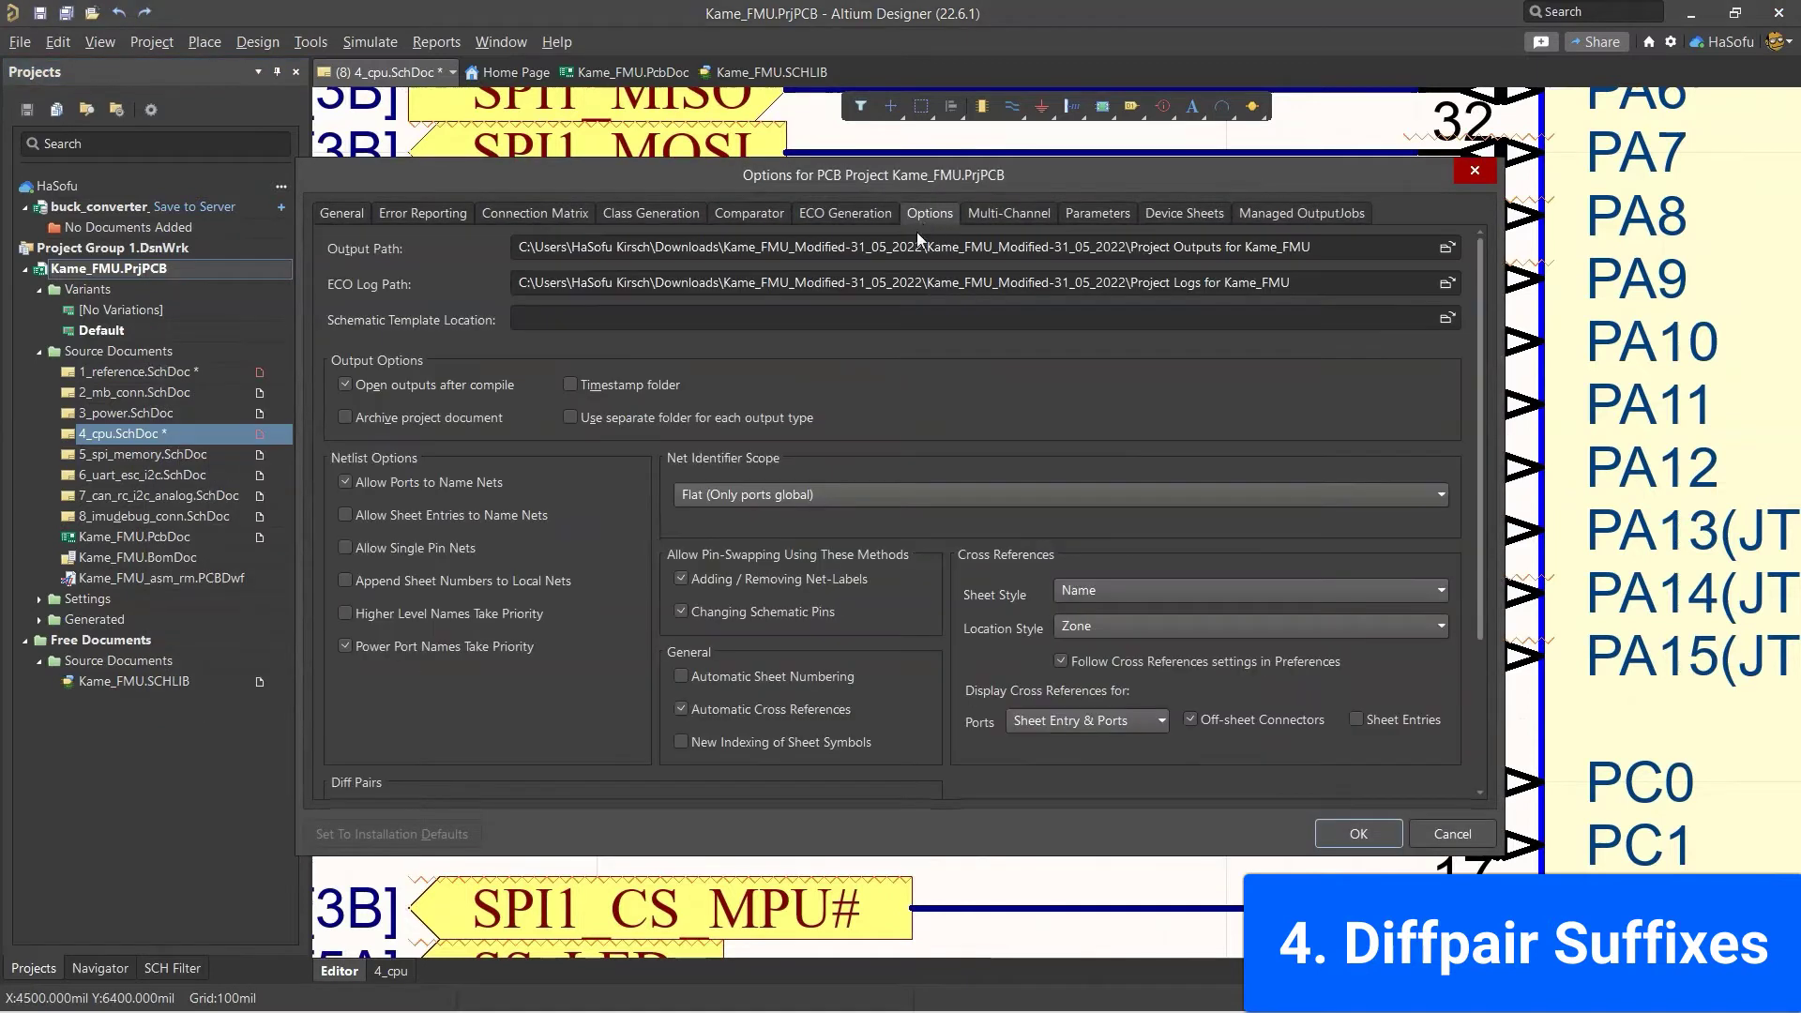
scroll(465, 730, down, 3)
double_click(454, 650)
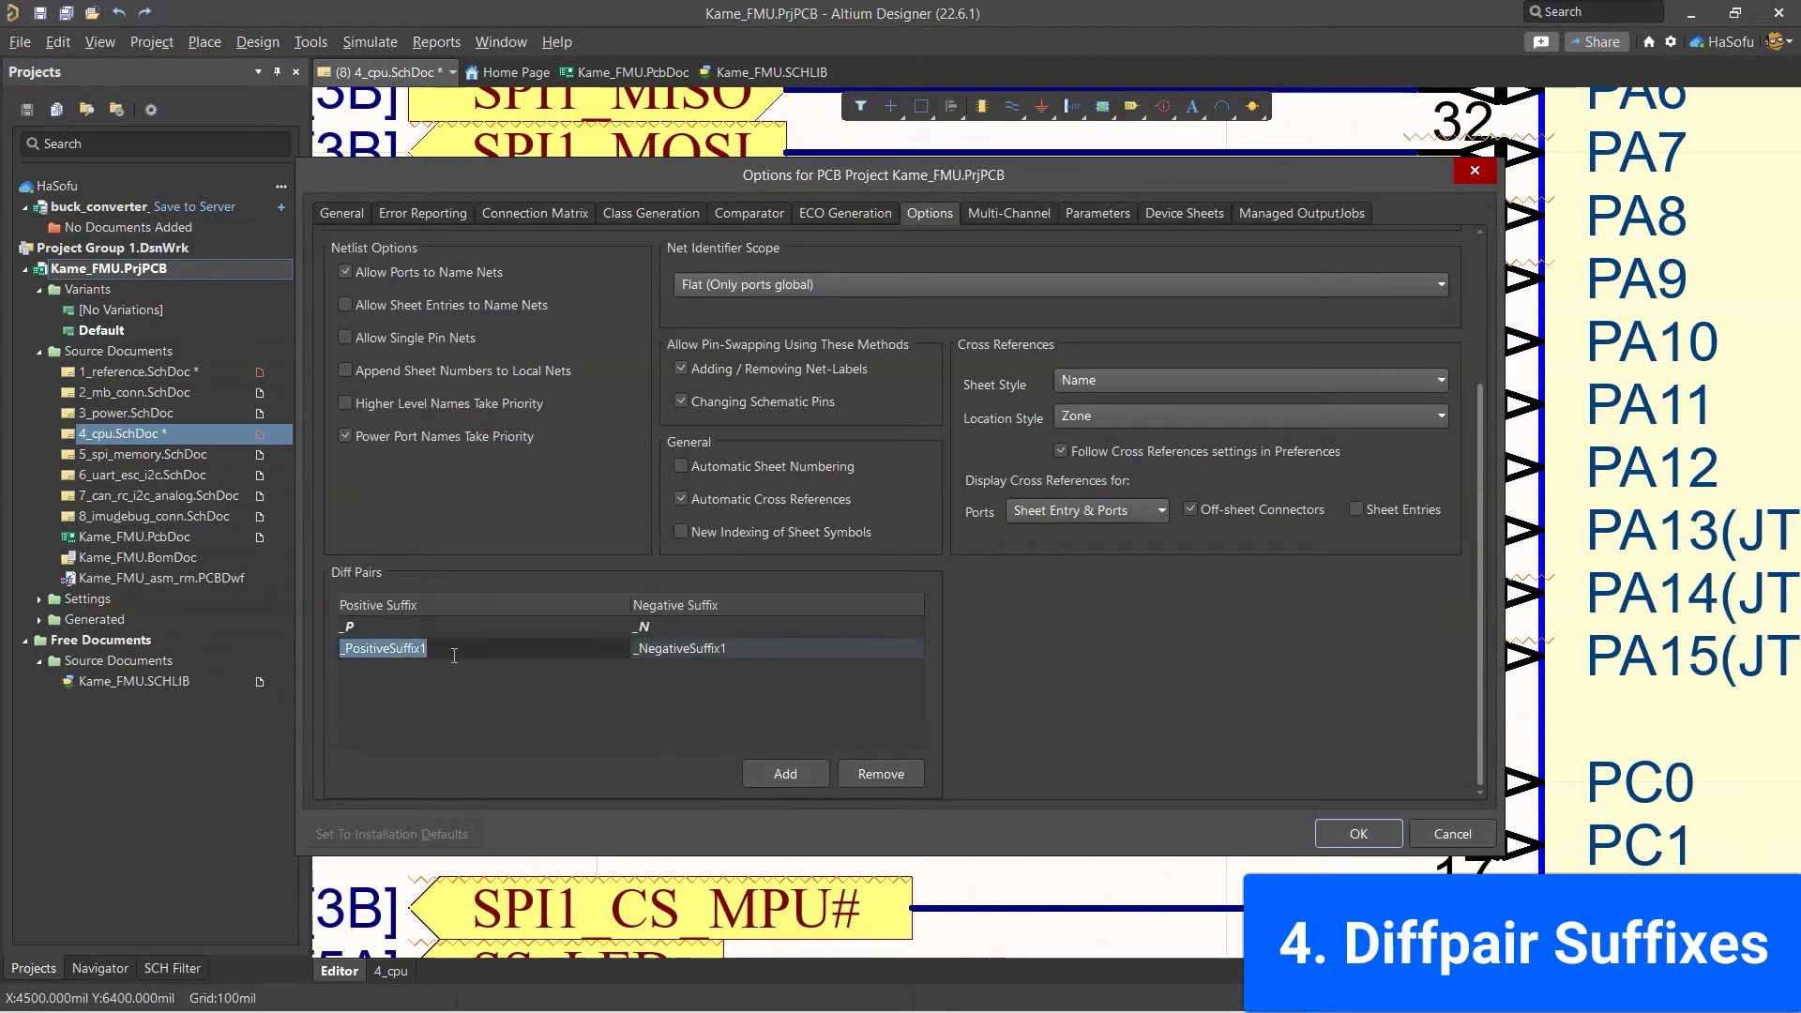
drag(360, 652, 351, 649)
key(BackSpace)
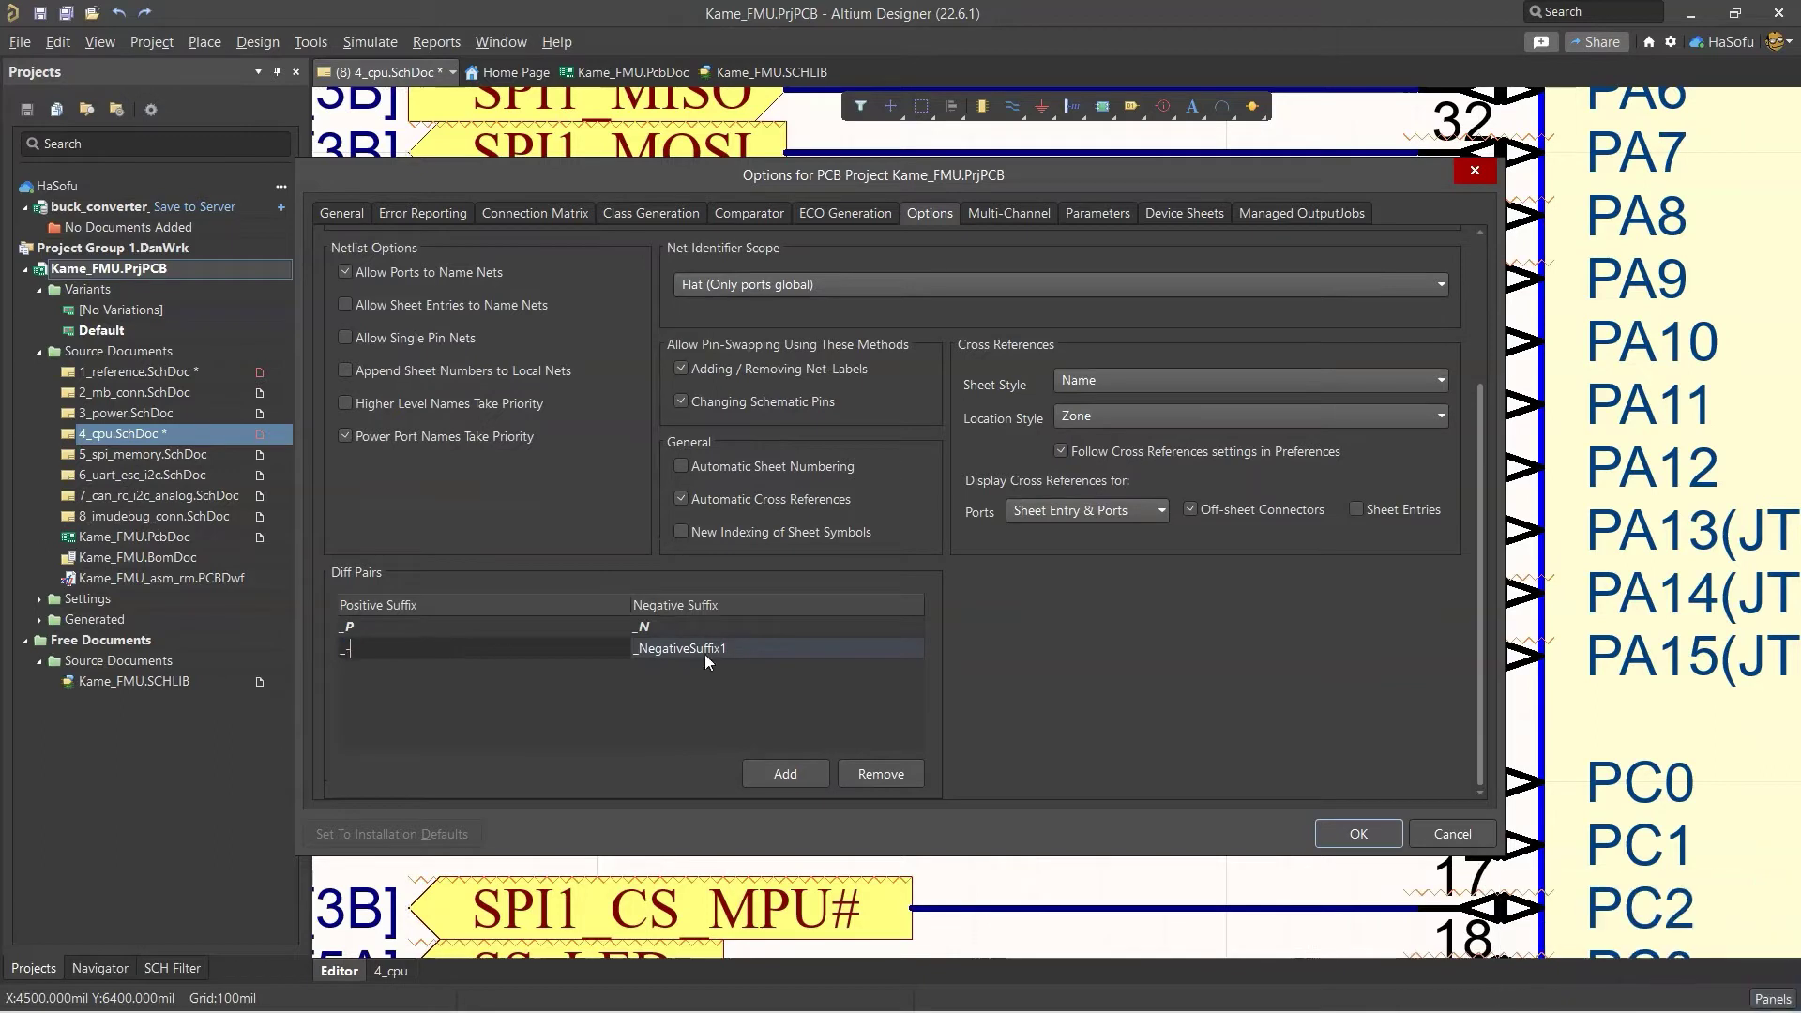
double_click(706, 659)
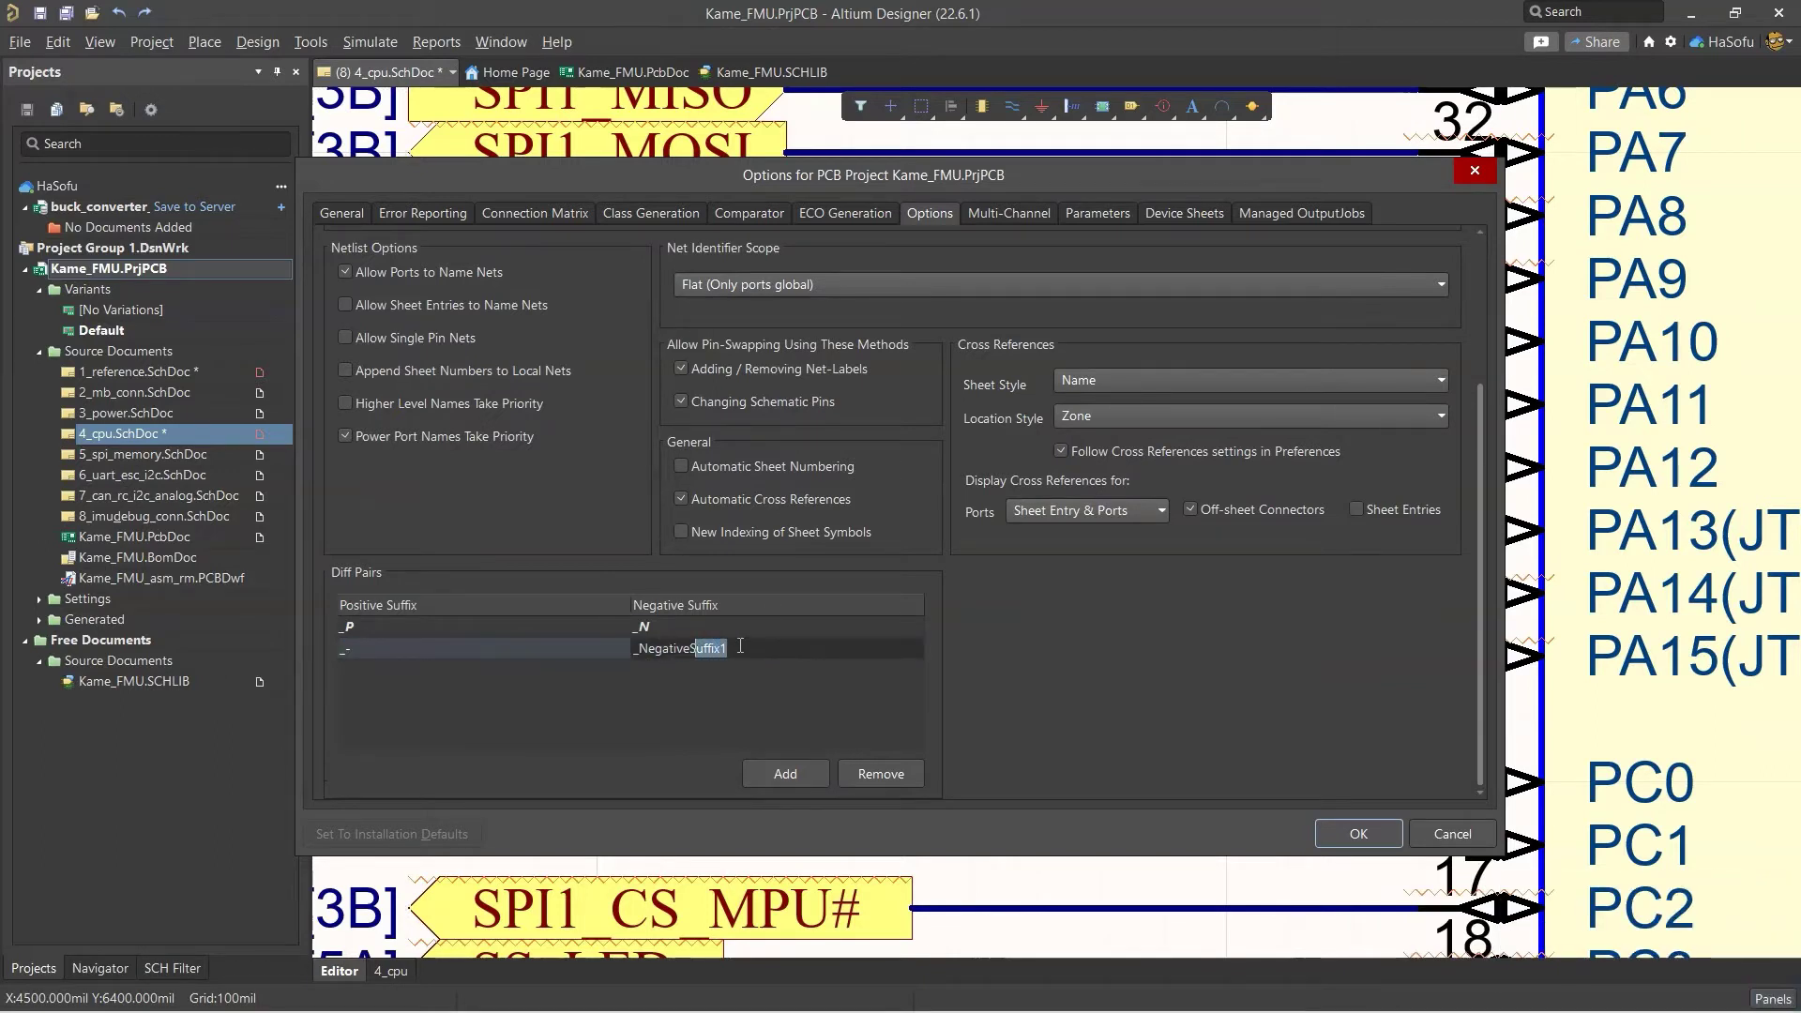
Add three more differential pair suffix entries and discard the project option changes.
click(768, 774)
click(771, 769)
click(775, 775)
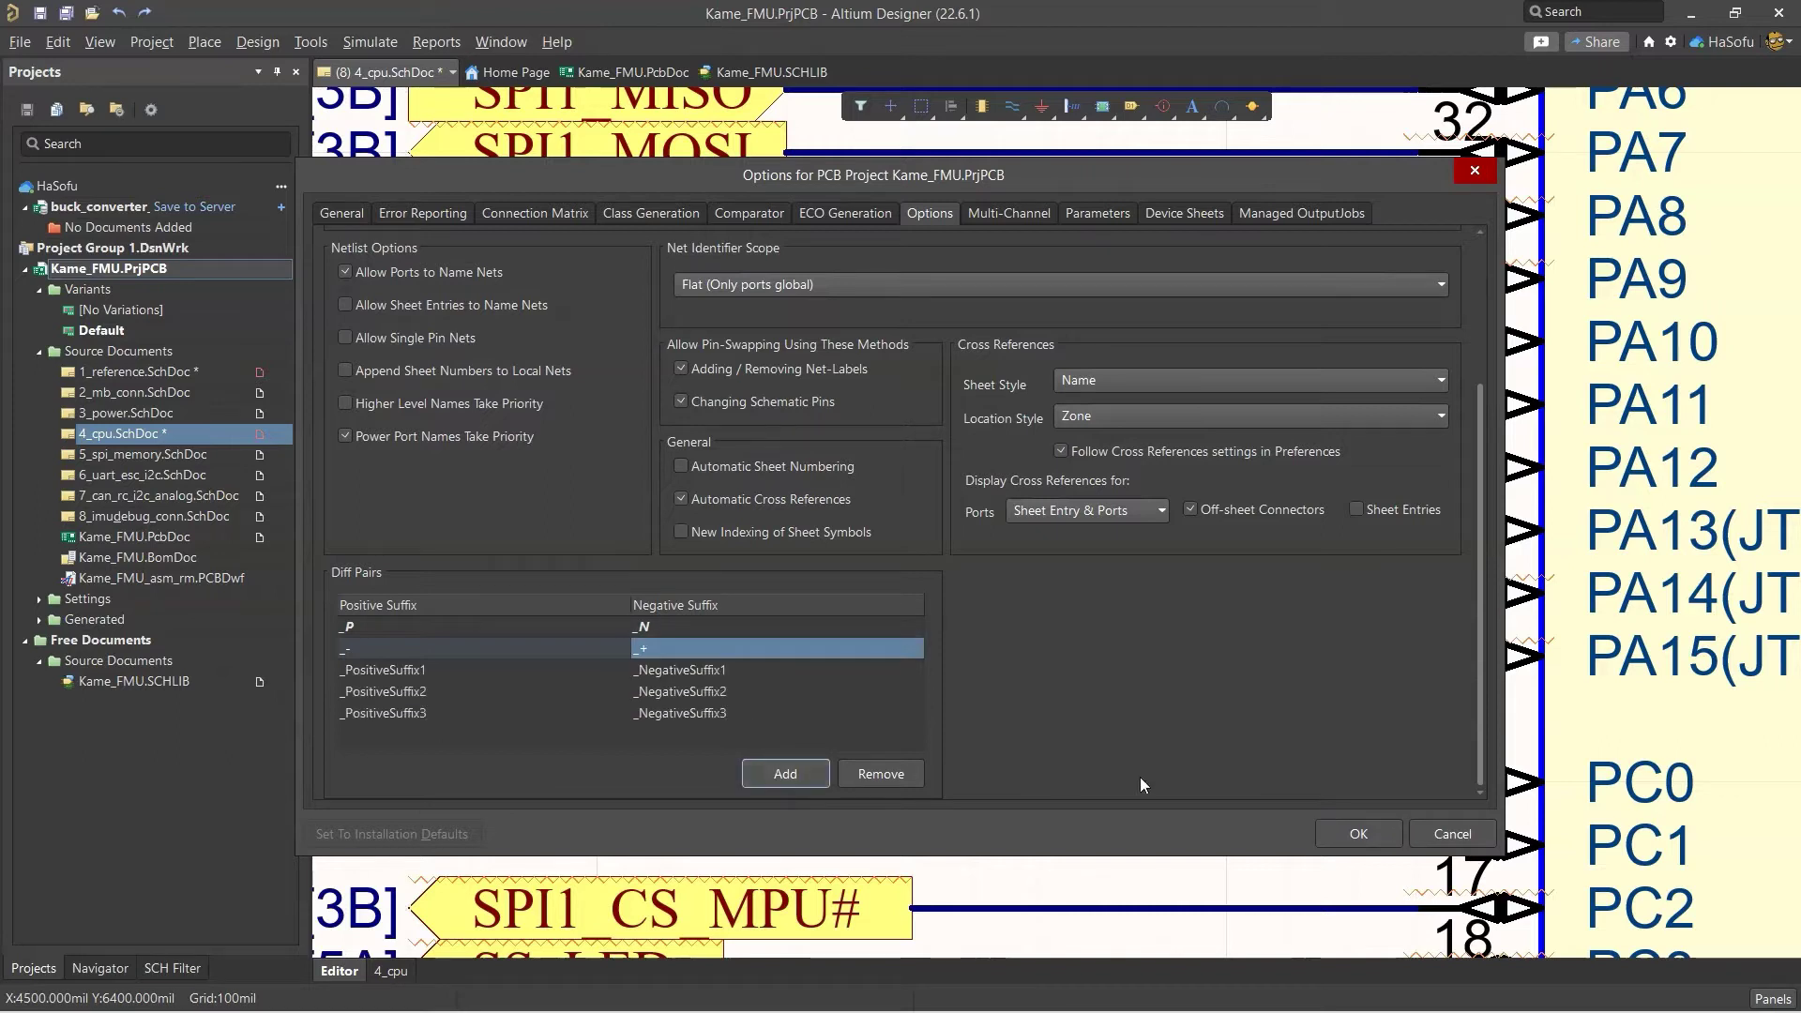
click(1441, 831)
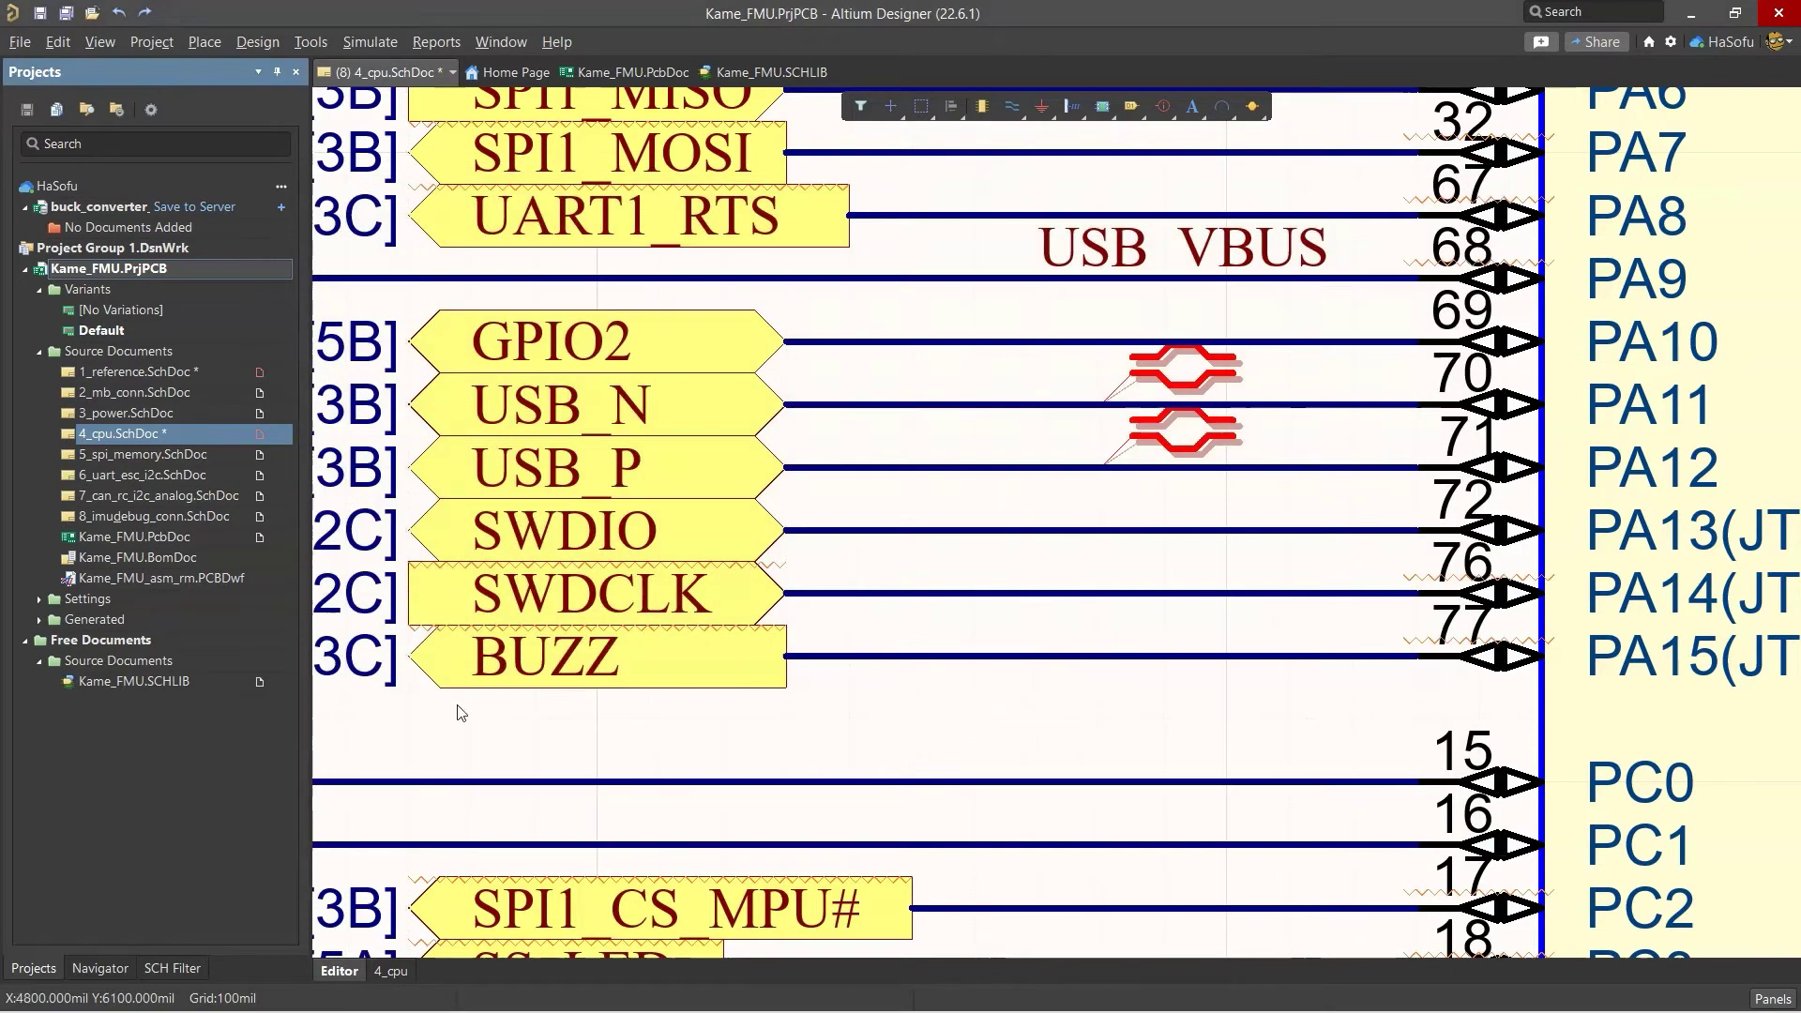
Switch to the Kame_FMU PCB and display the board's Health Check categories in its properties.
click(635, 75)
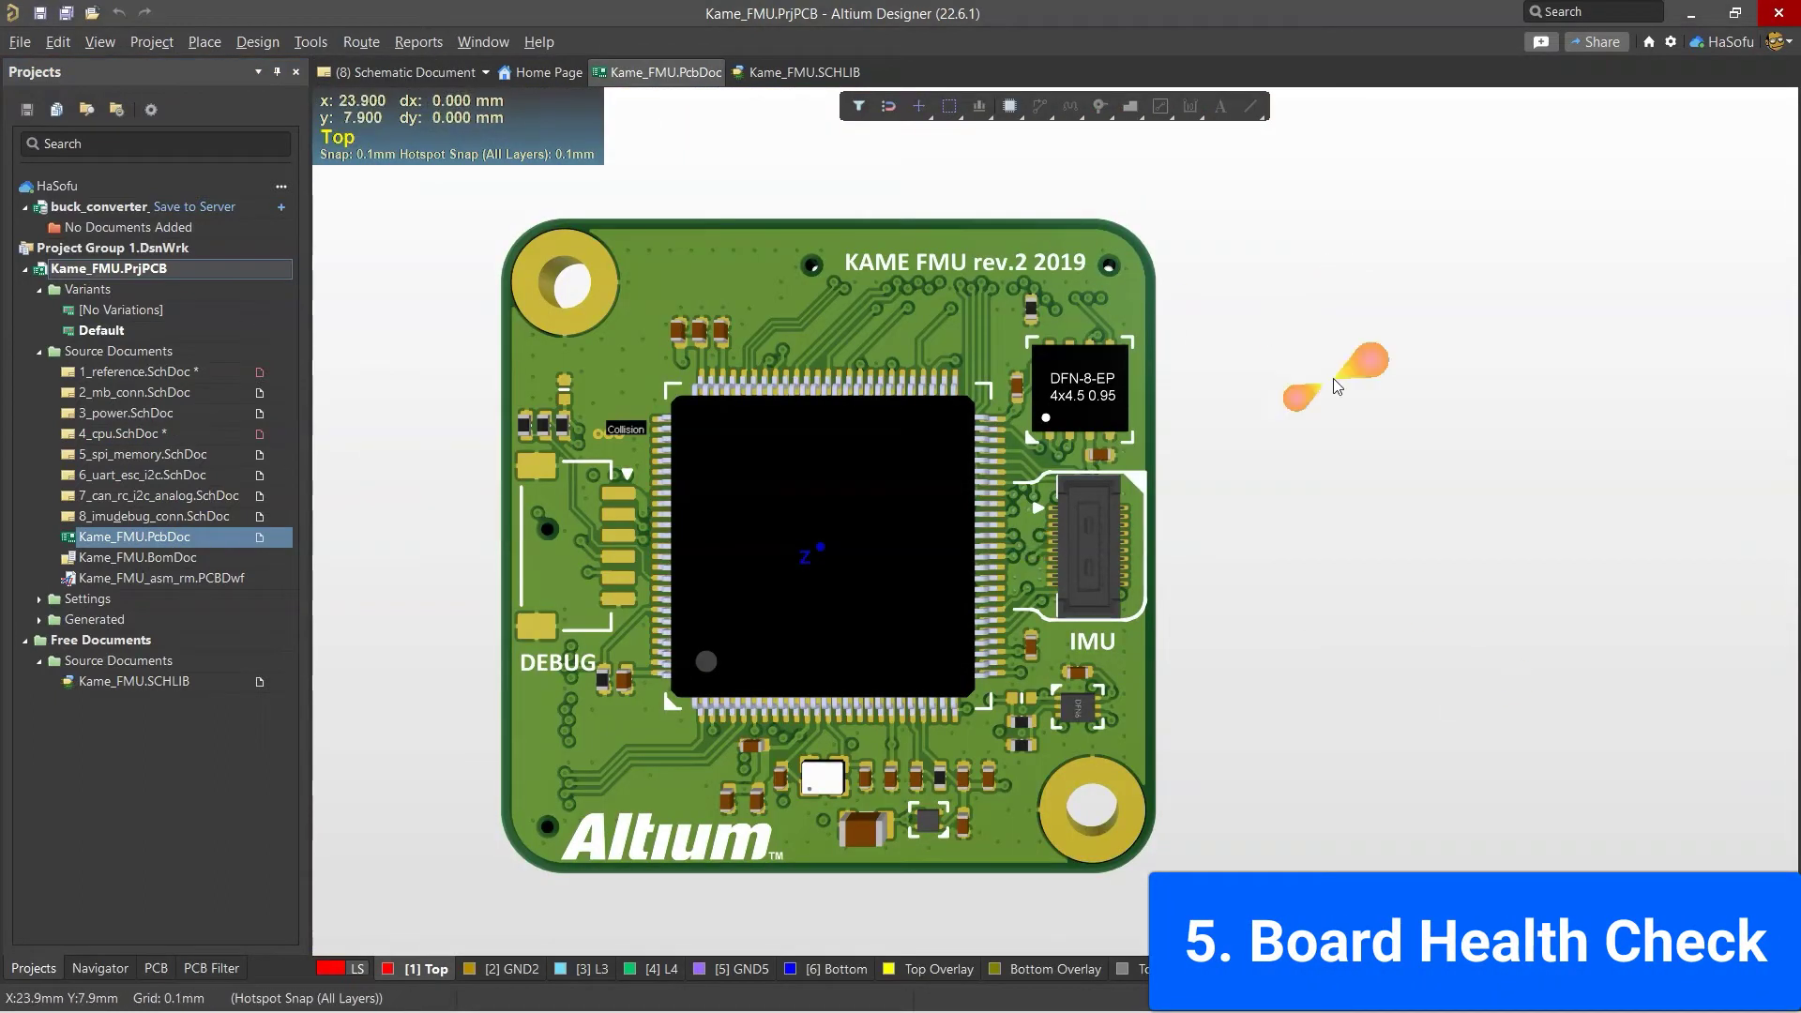
click(1768, 998)
click(1586, 929)
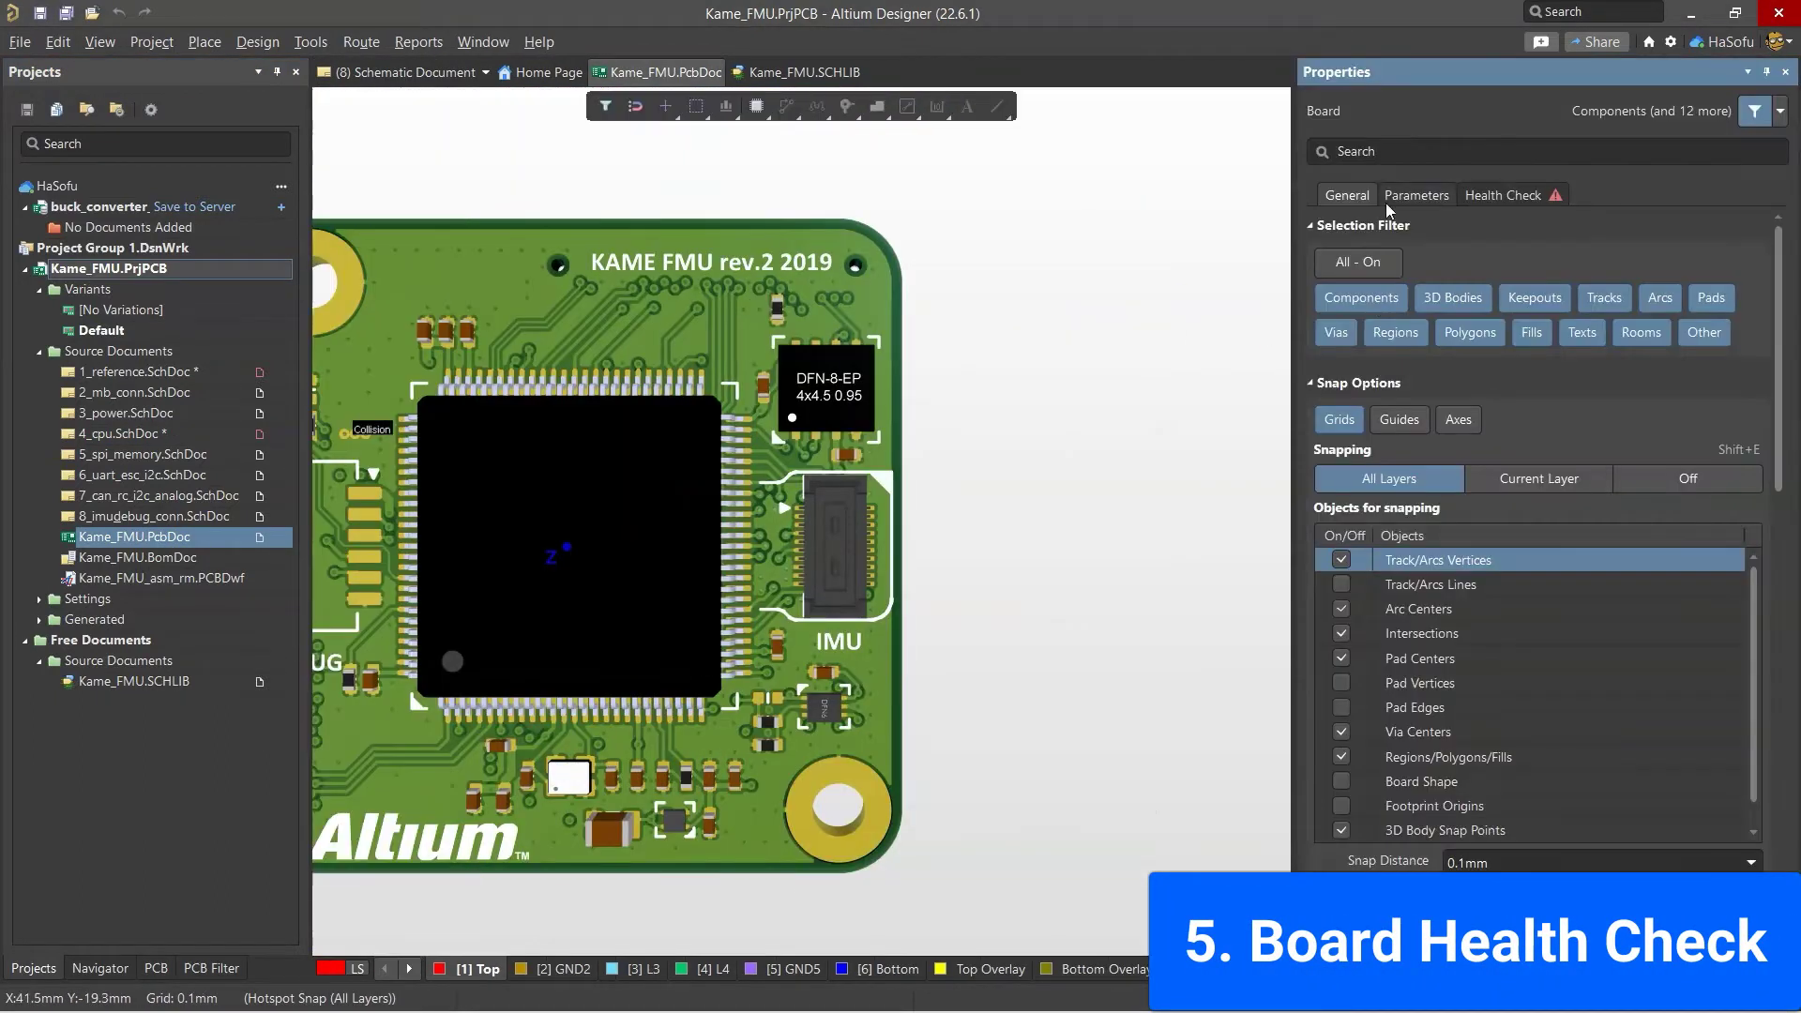
click(1502, 195)
click(1470, 307)
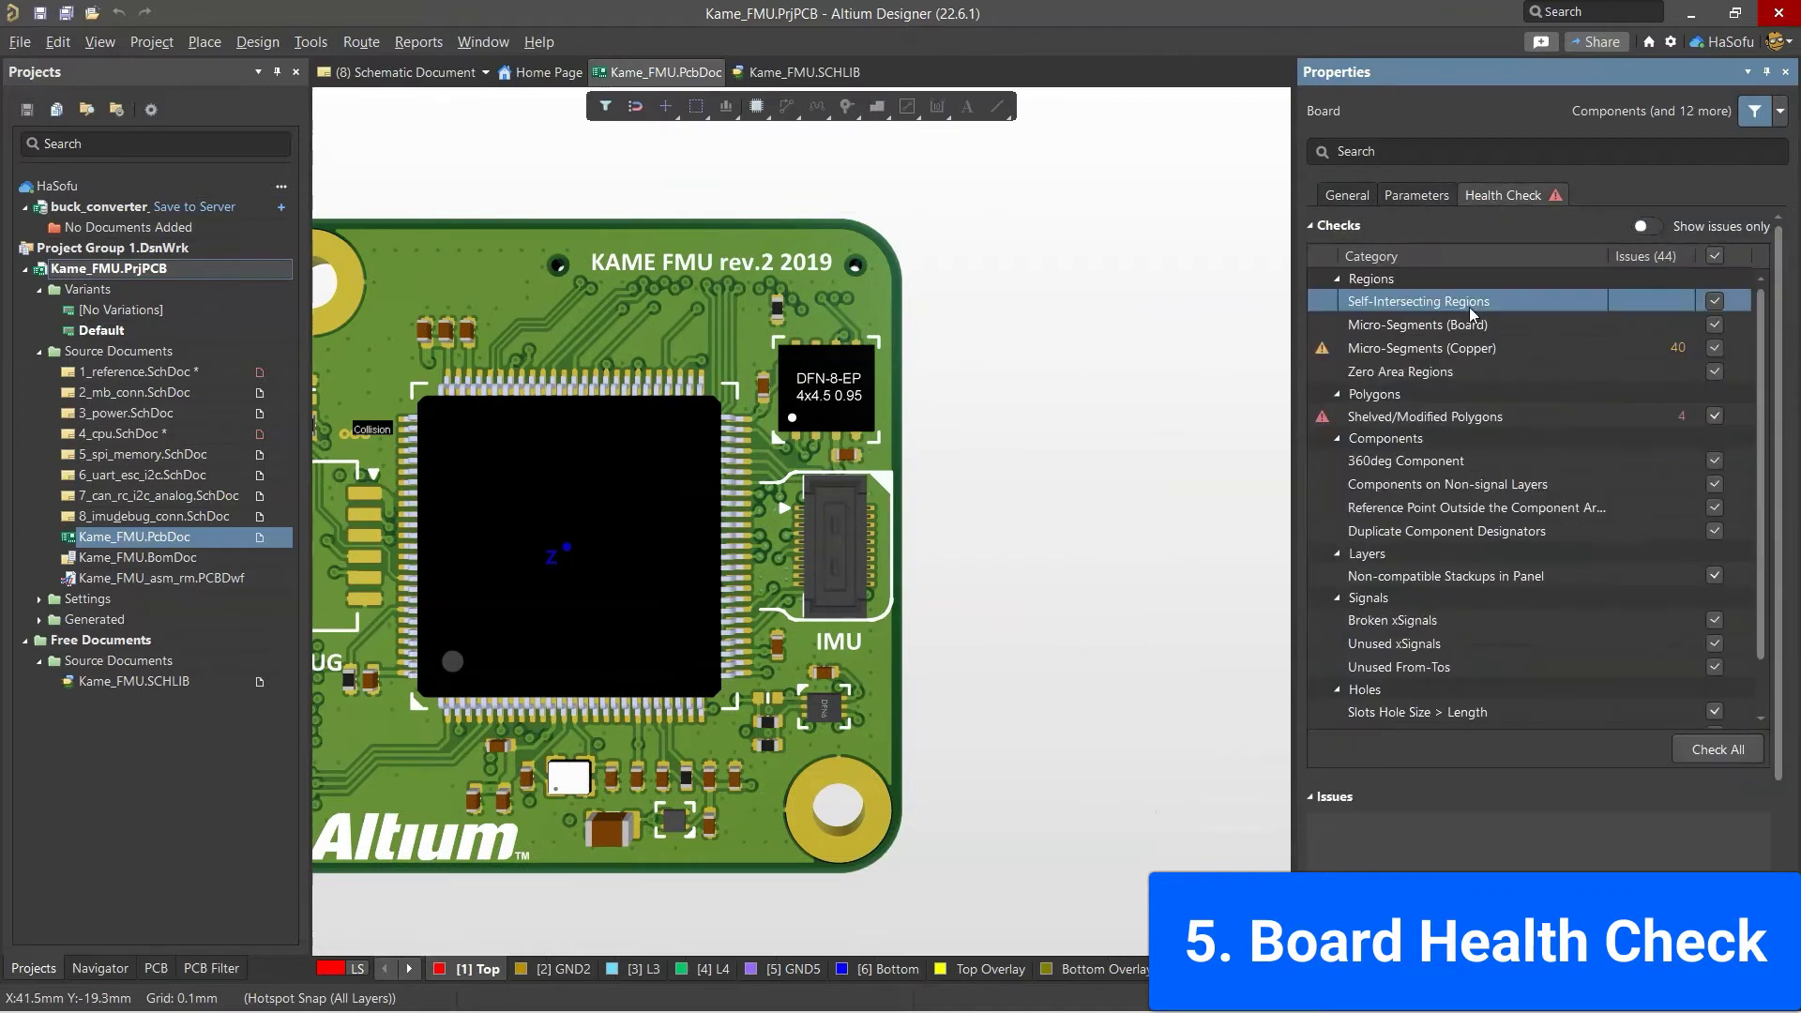
Inspect several Micro-Segments (Copper) issues by locating them on the board.
click(1426, 348)
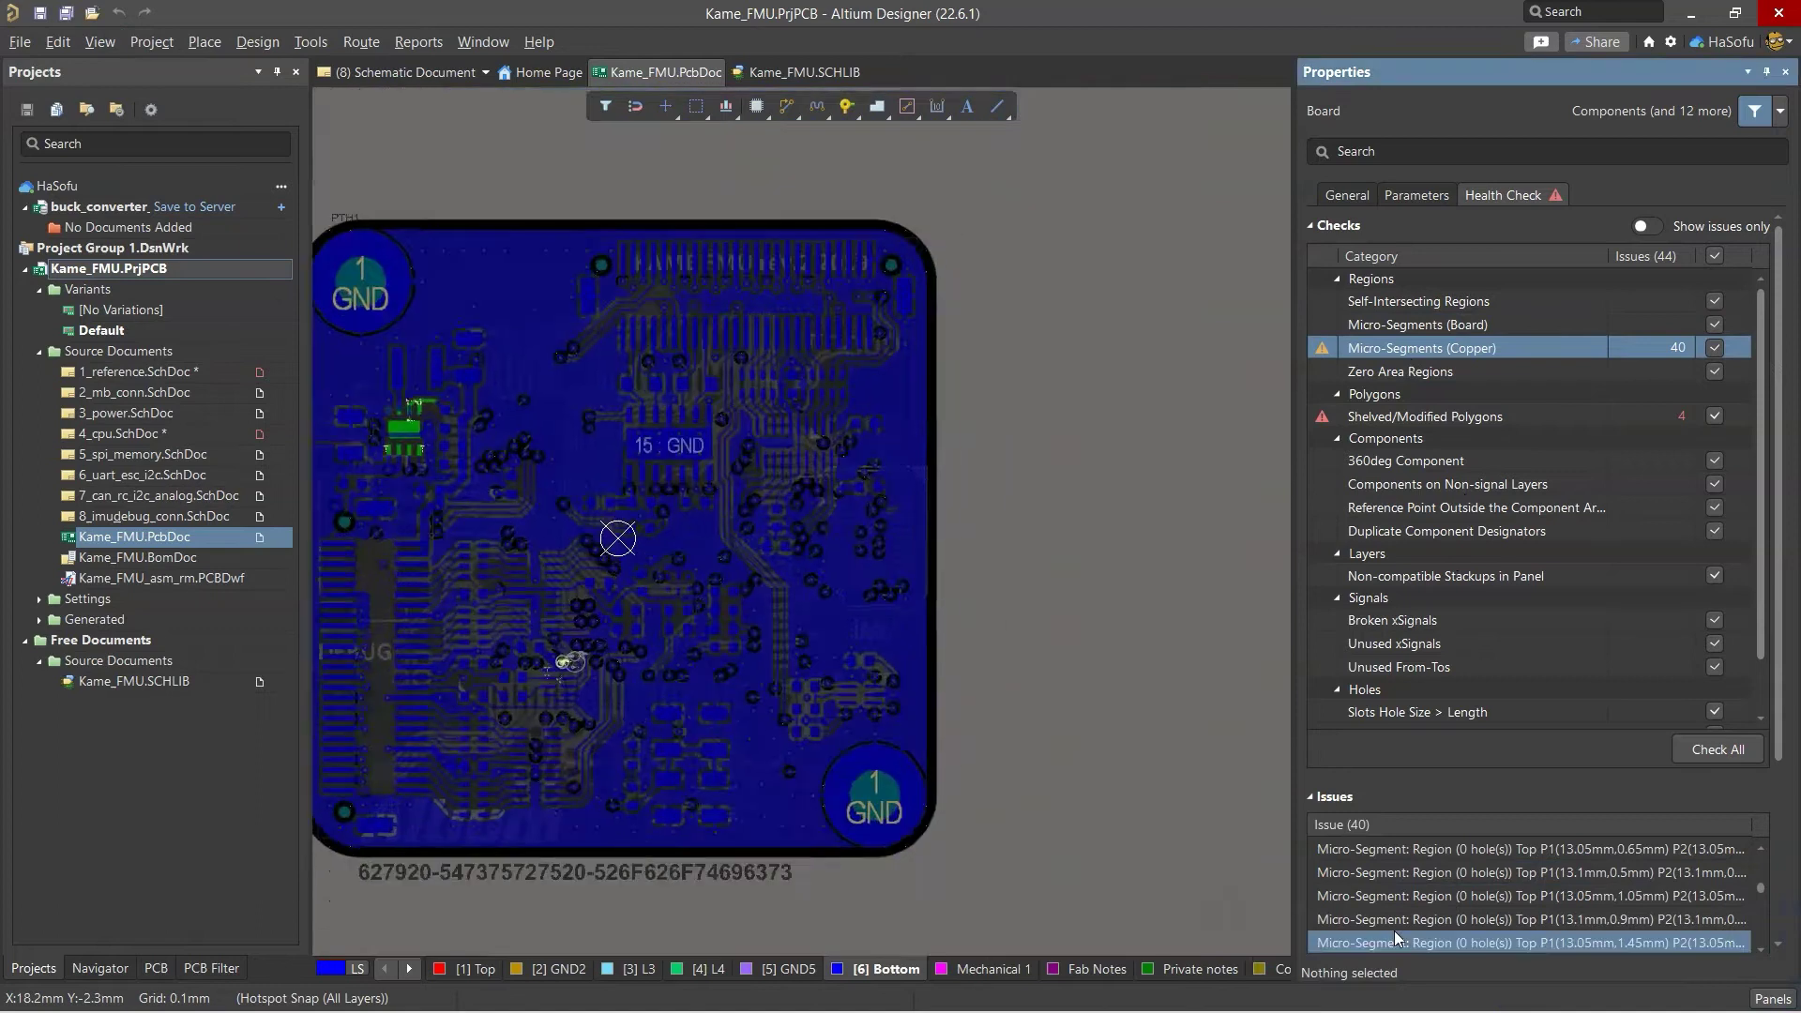
click(1394, 899)
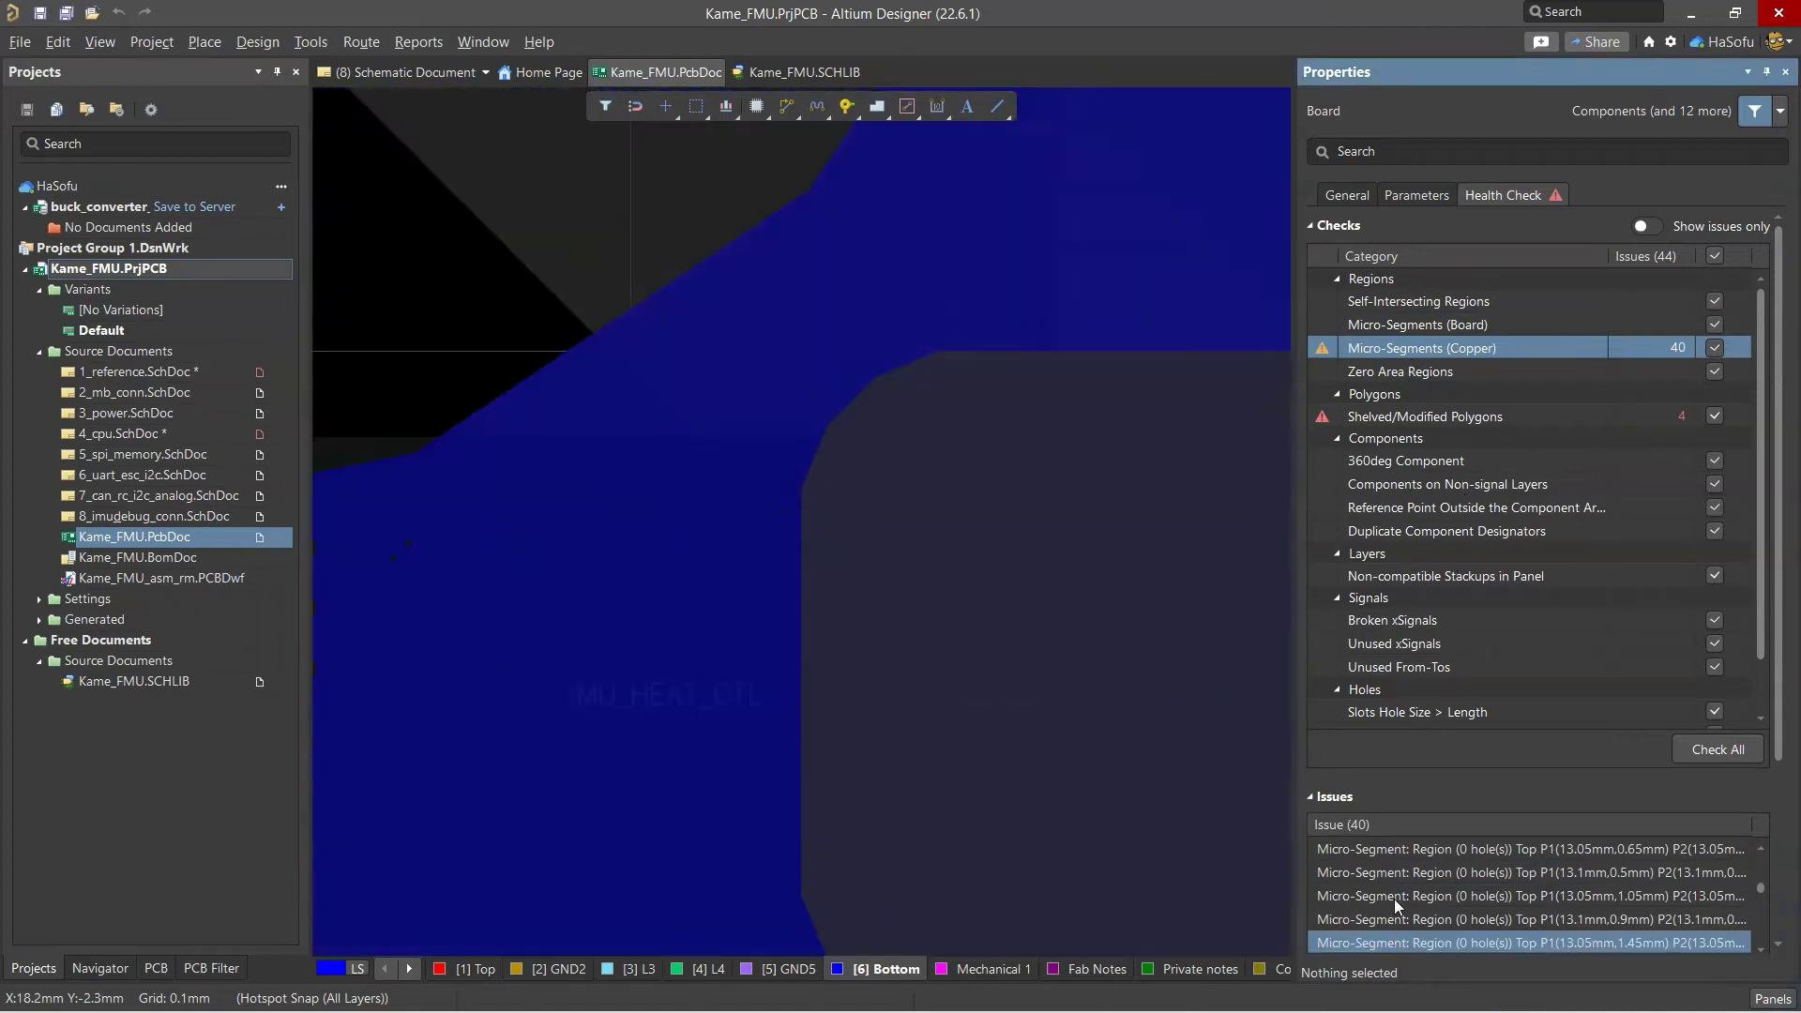
scroll(1394, 899, down, 3)
click(1394, 899)
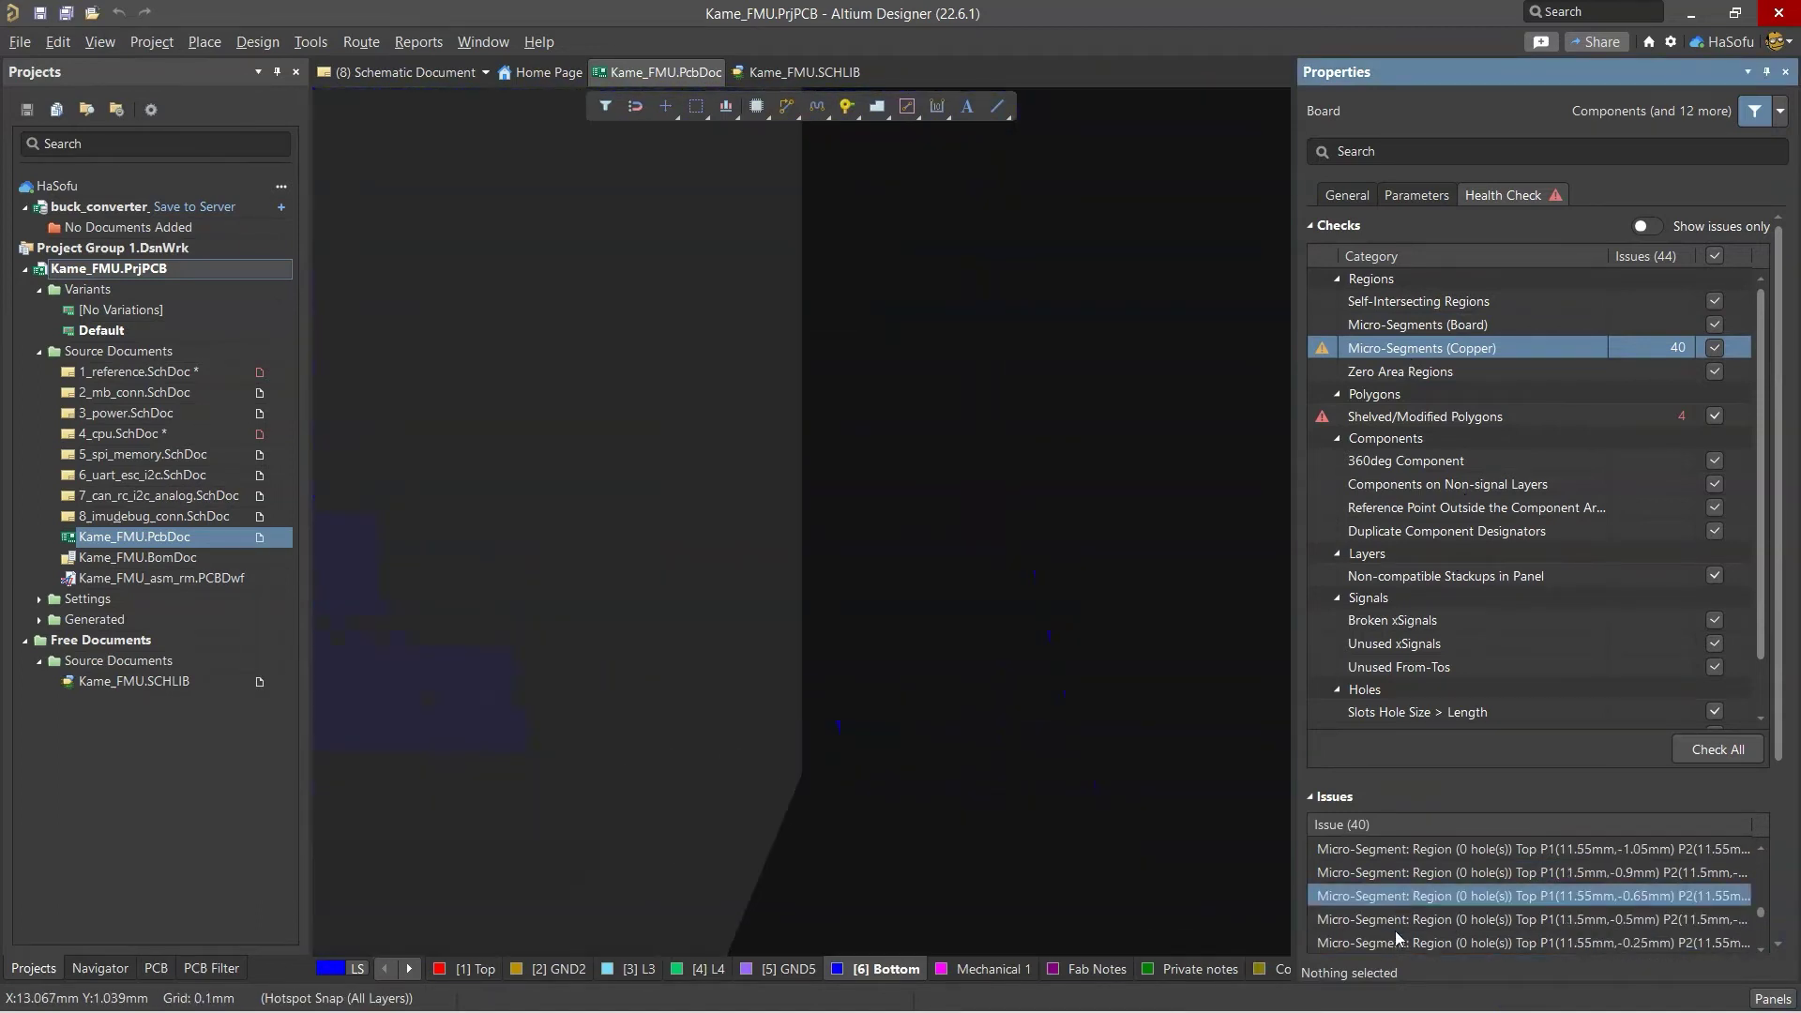
click(1395, 929)
scroll(1394, 930, down, 3)
click(1385, 910)
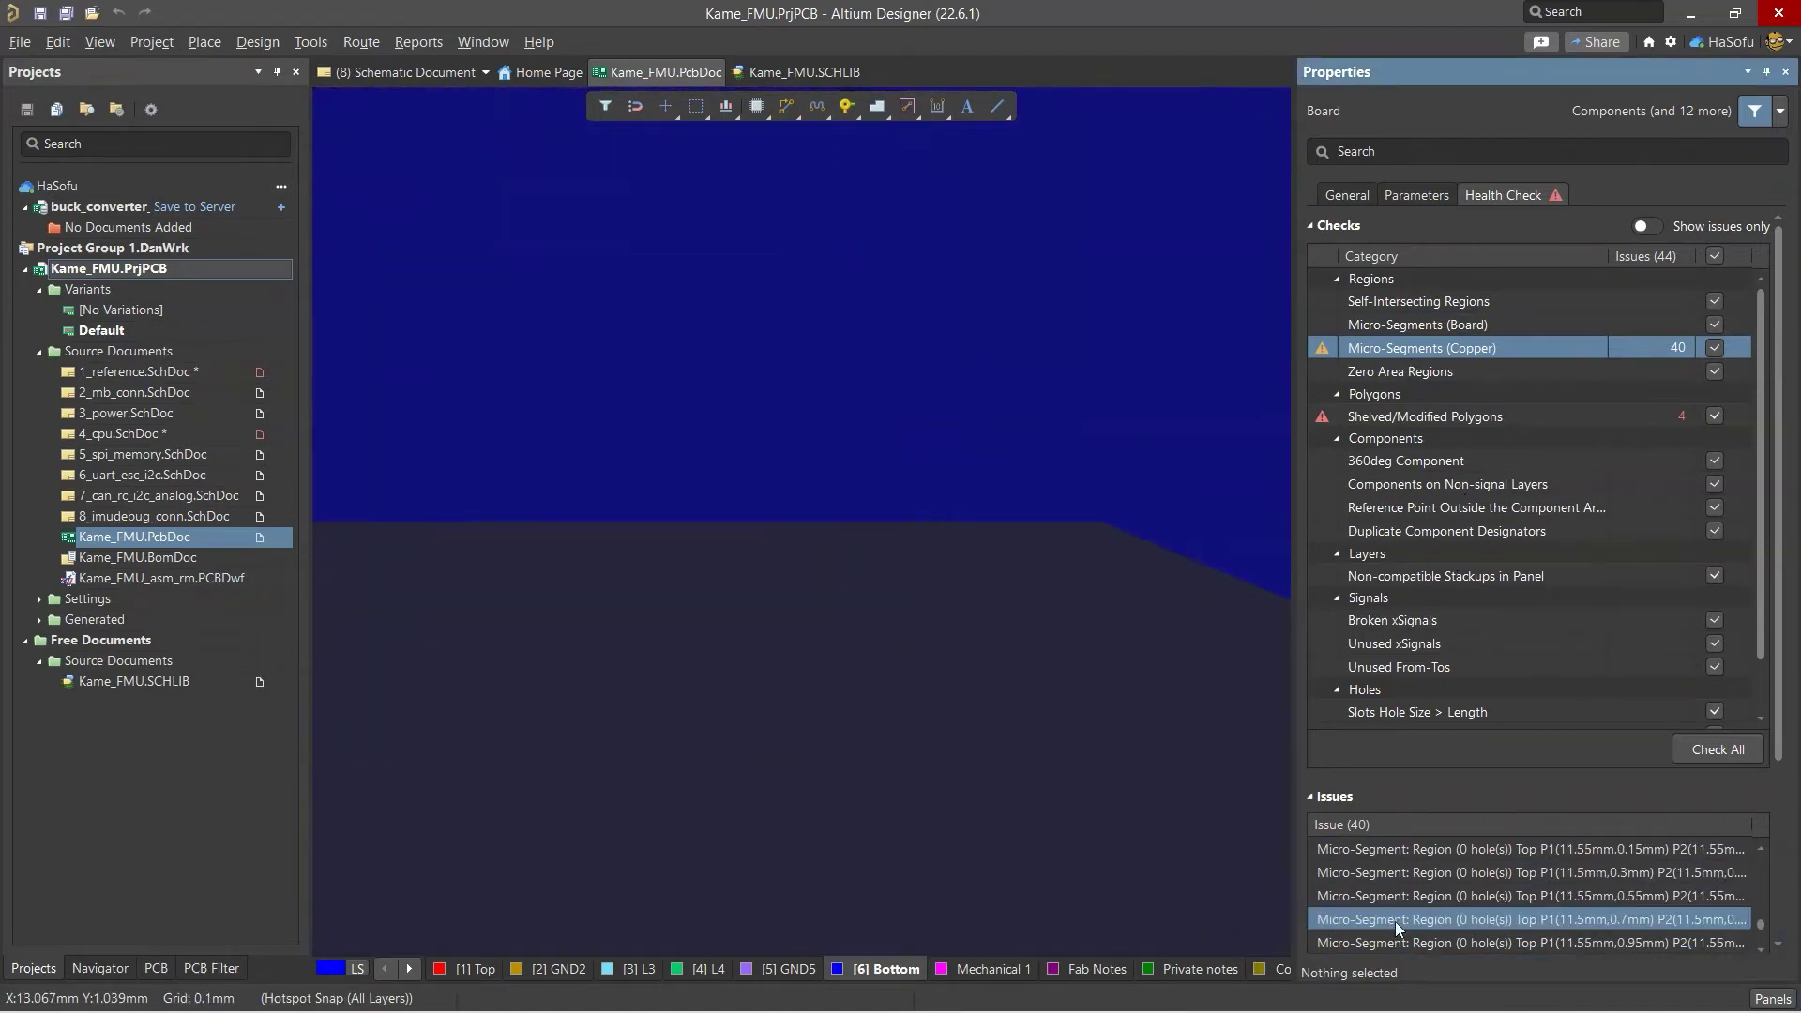
scroll(1394, 921, down, 3)
click(1398, 944)
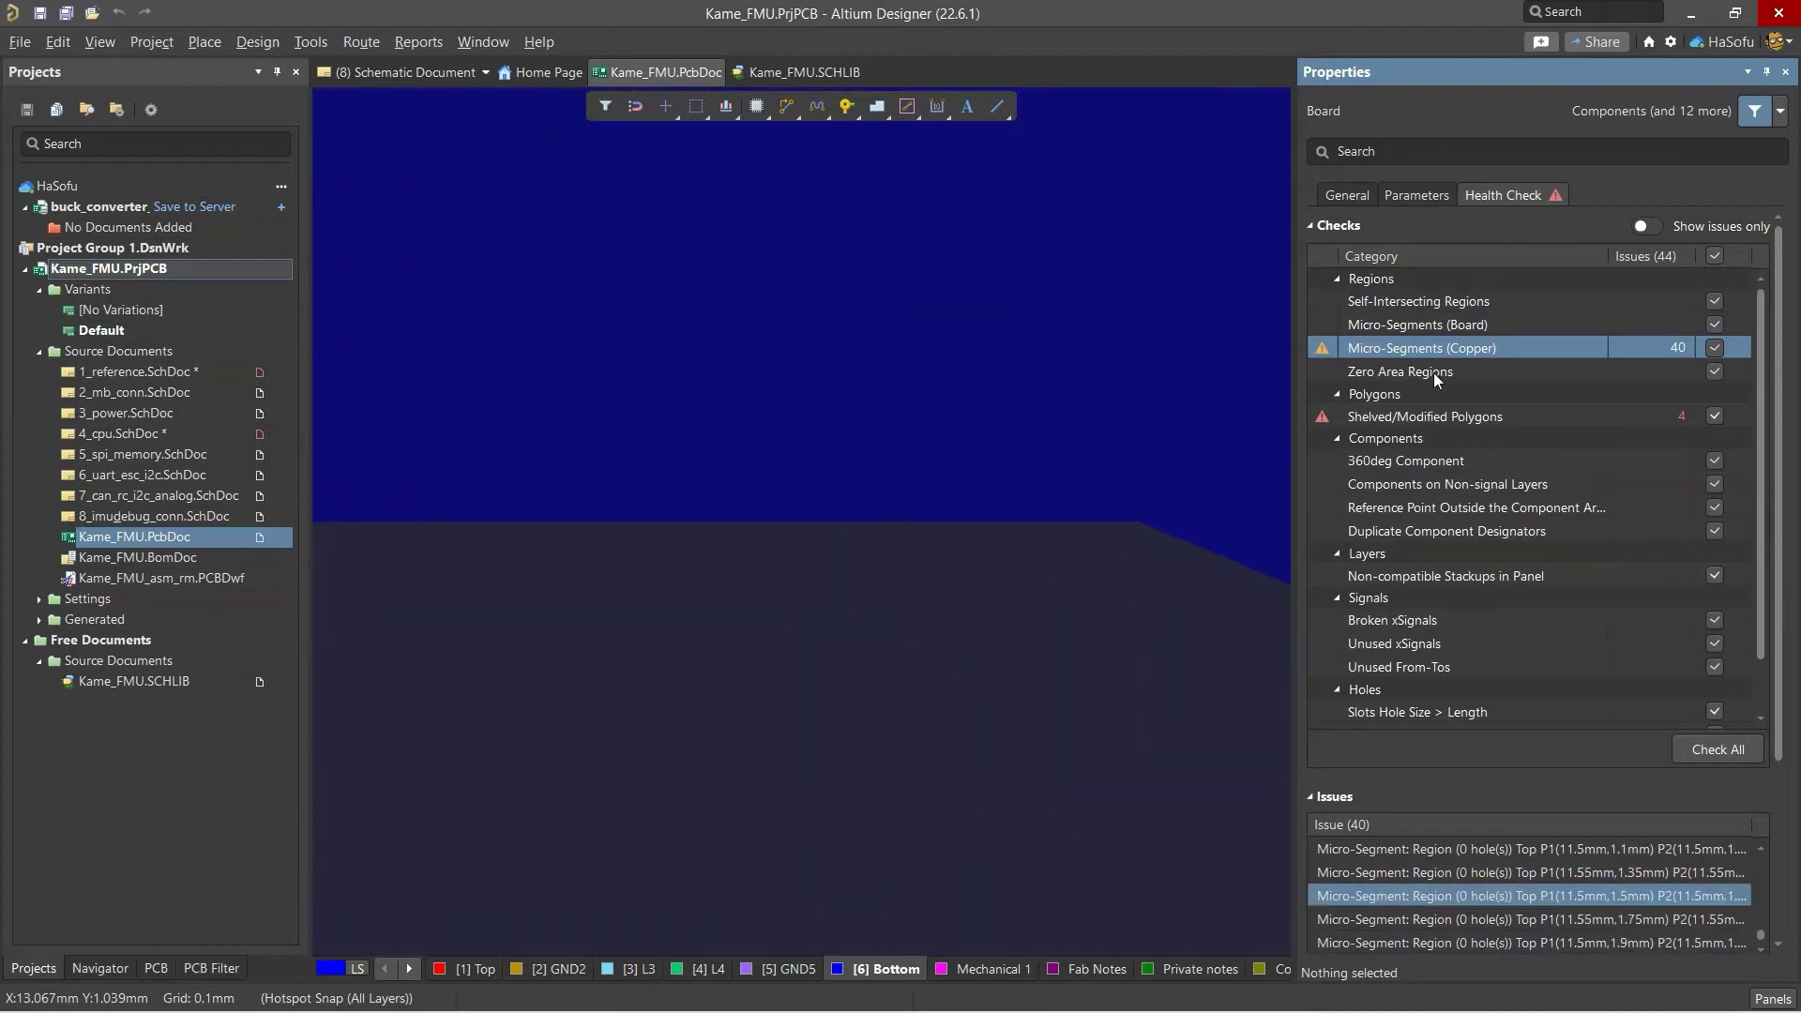
Review the Zero Area Regions, Shelved/Modified Polygons and component health checks.
click(1441, 373)
click(1415, 395)
click(1415, 395)
click(1385, 414)
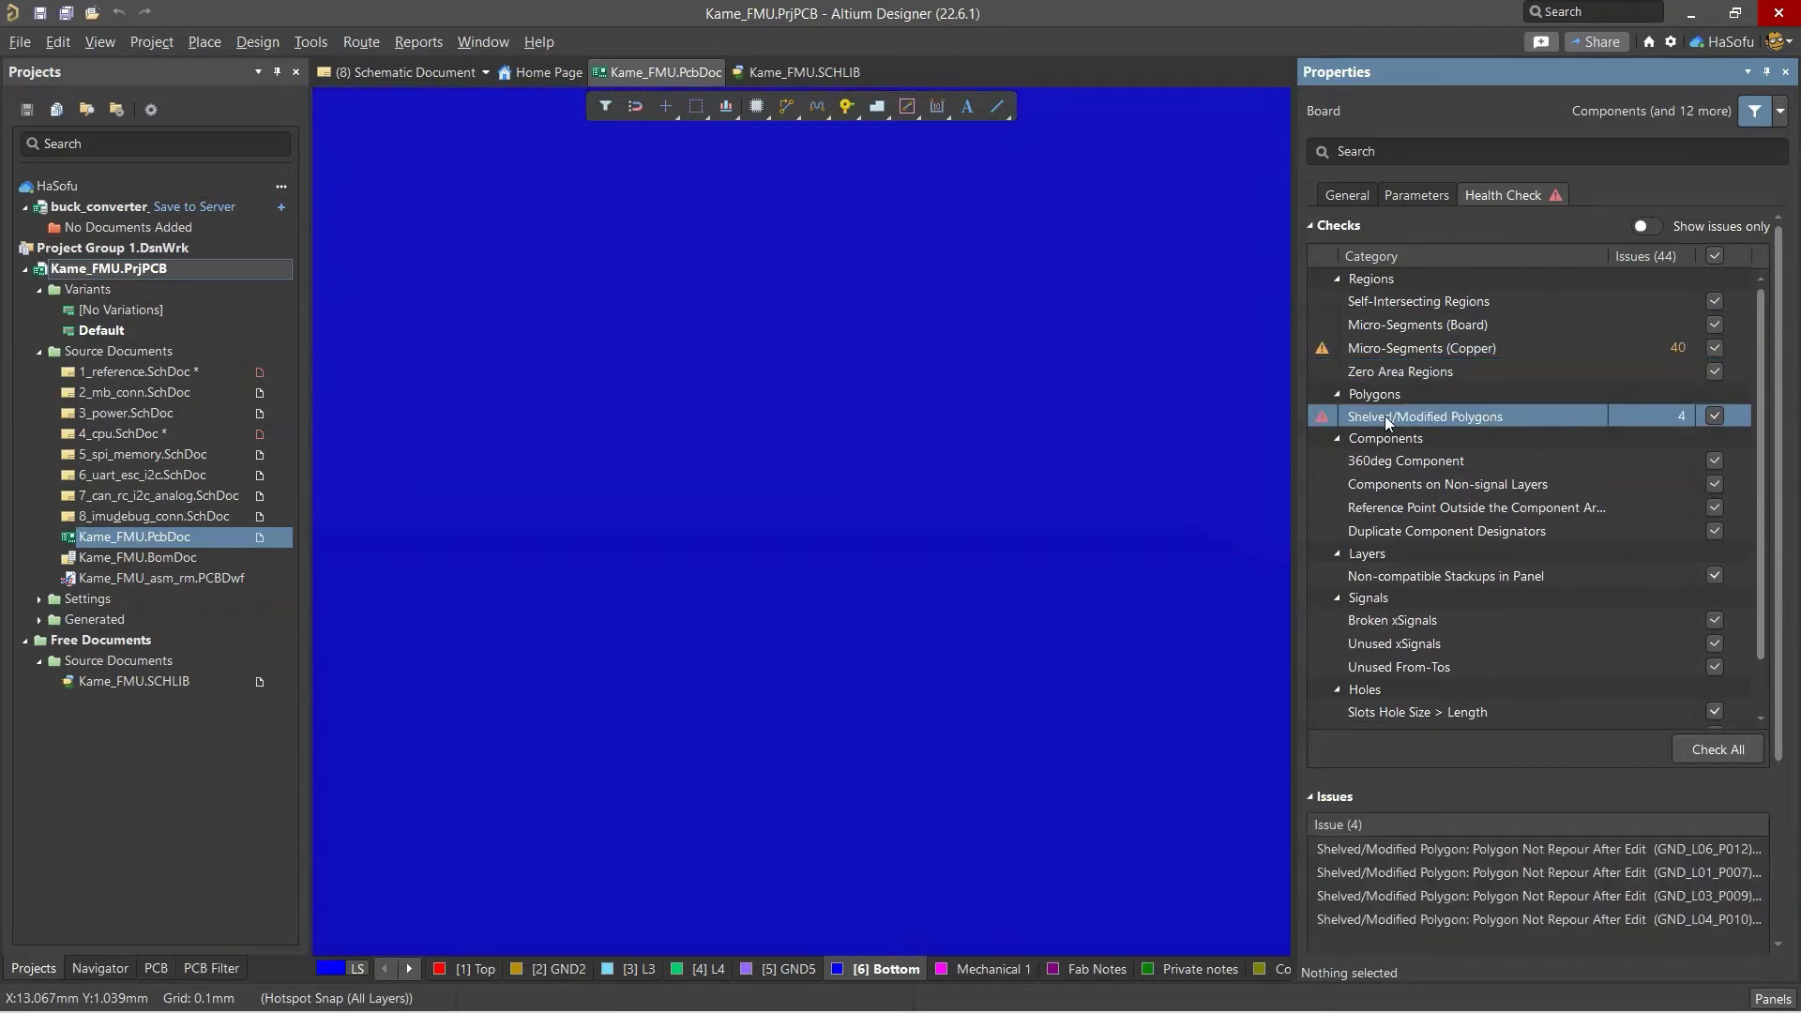
click(1385, 439)
click(1390, 455)
click(1389, 440)
click(1387, 461)
click(1386, 481)
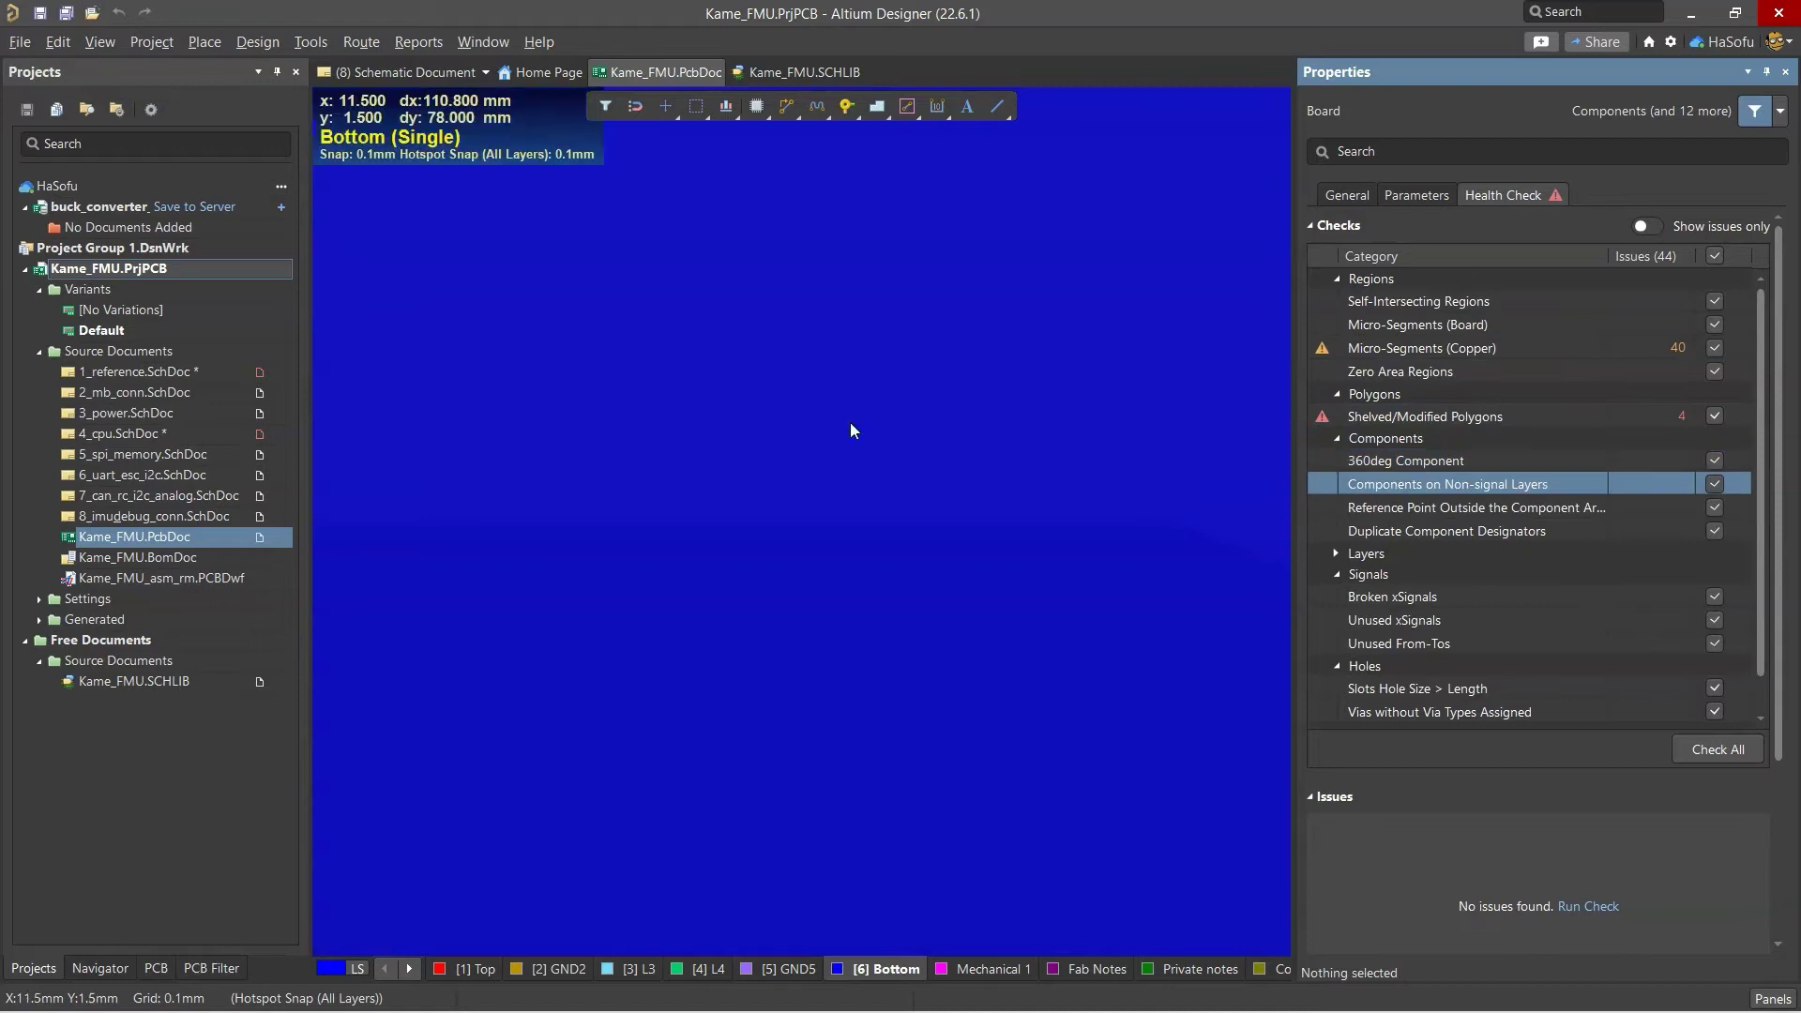
middle_drag(852, 430, 802, 522)
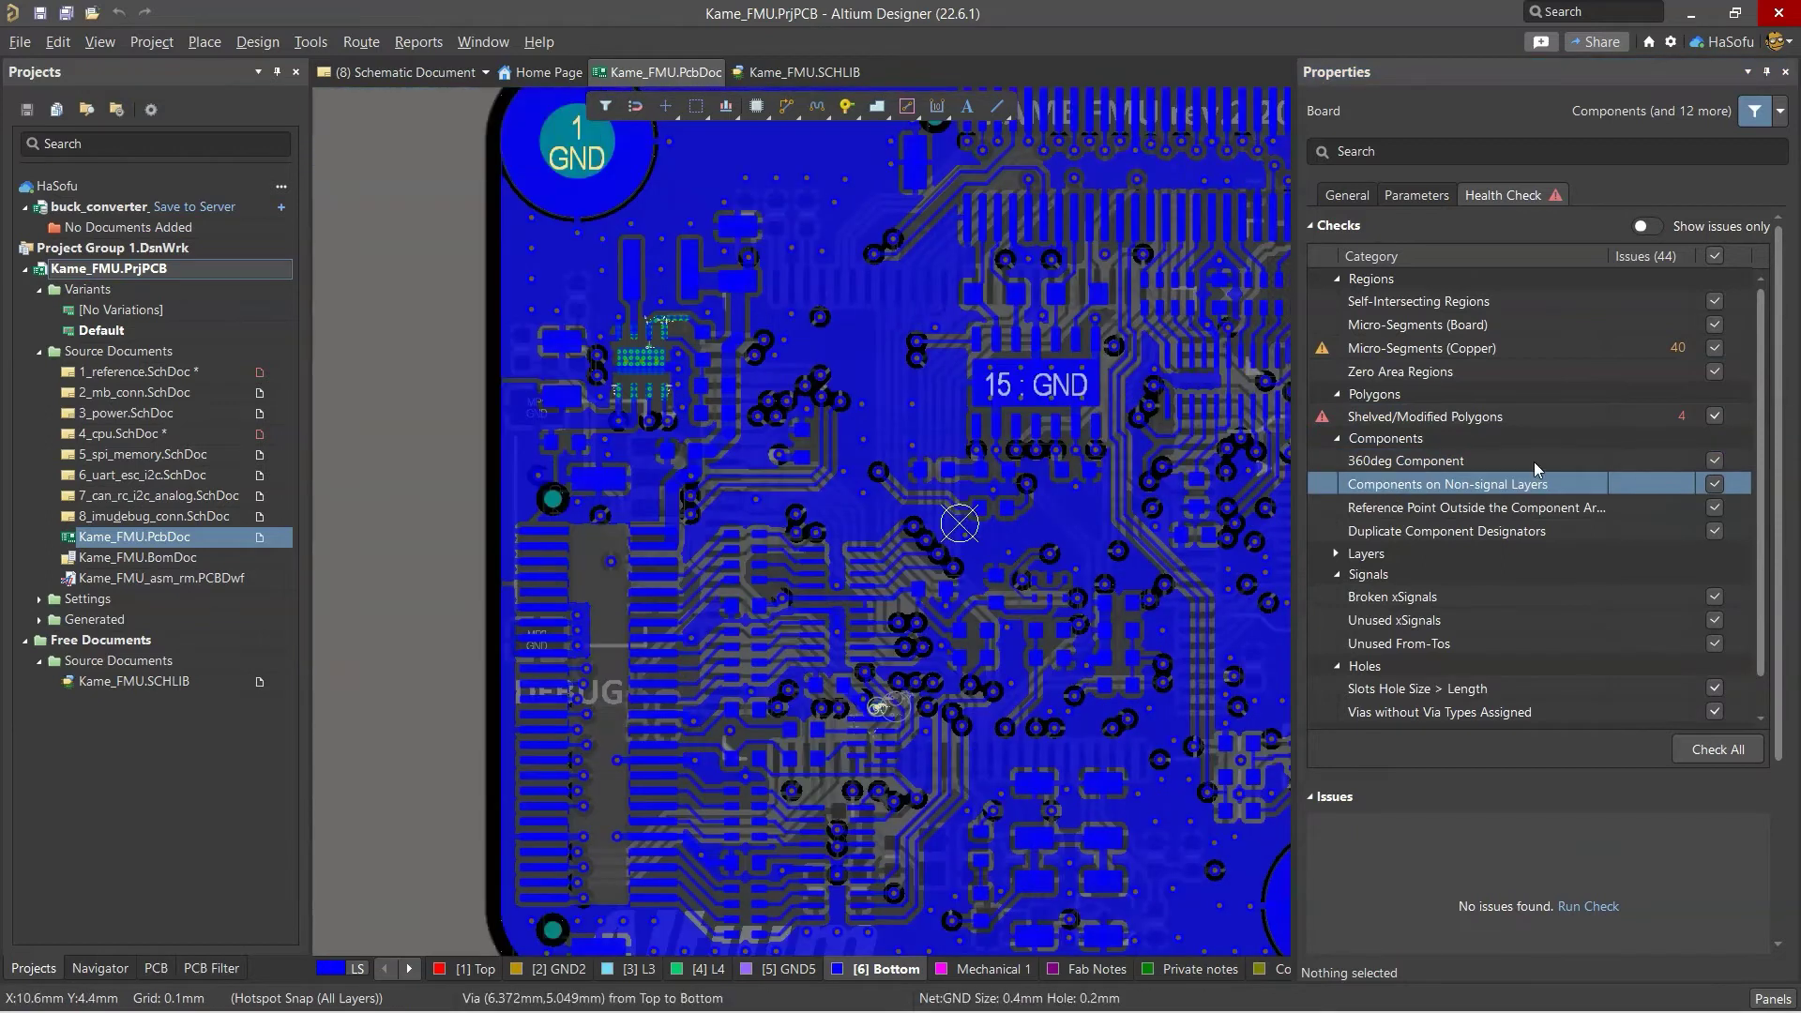
Review the remaining health checks, from component reference points through xSignals, From-Tos and holes to Invalid PCB Design Rules.
click(1482, 508)
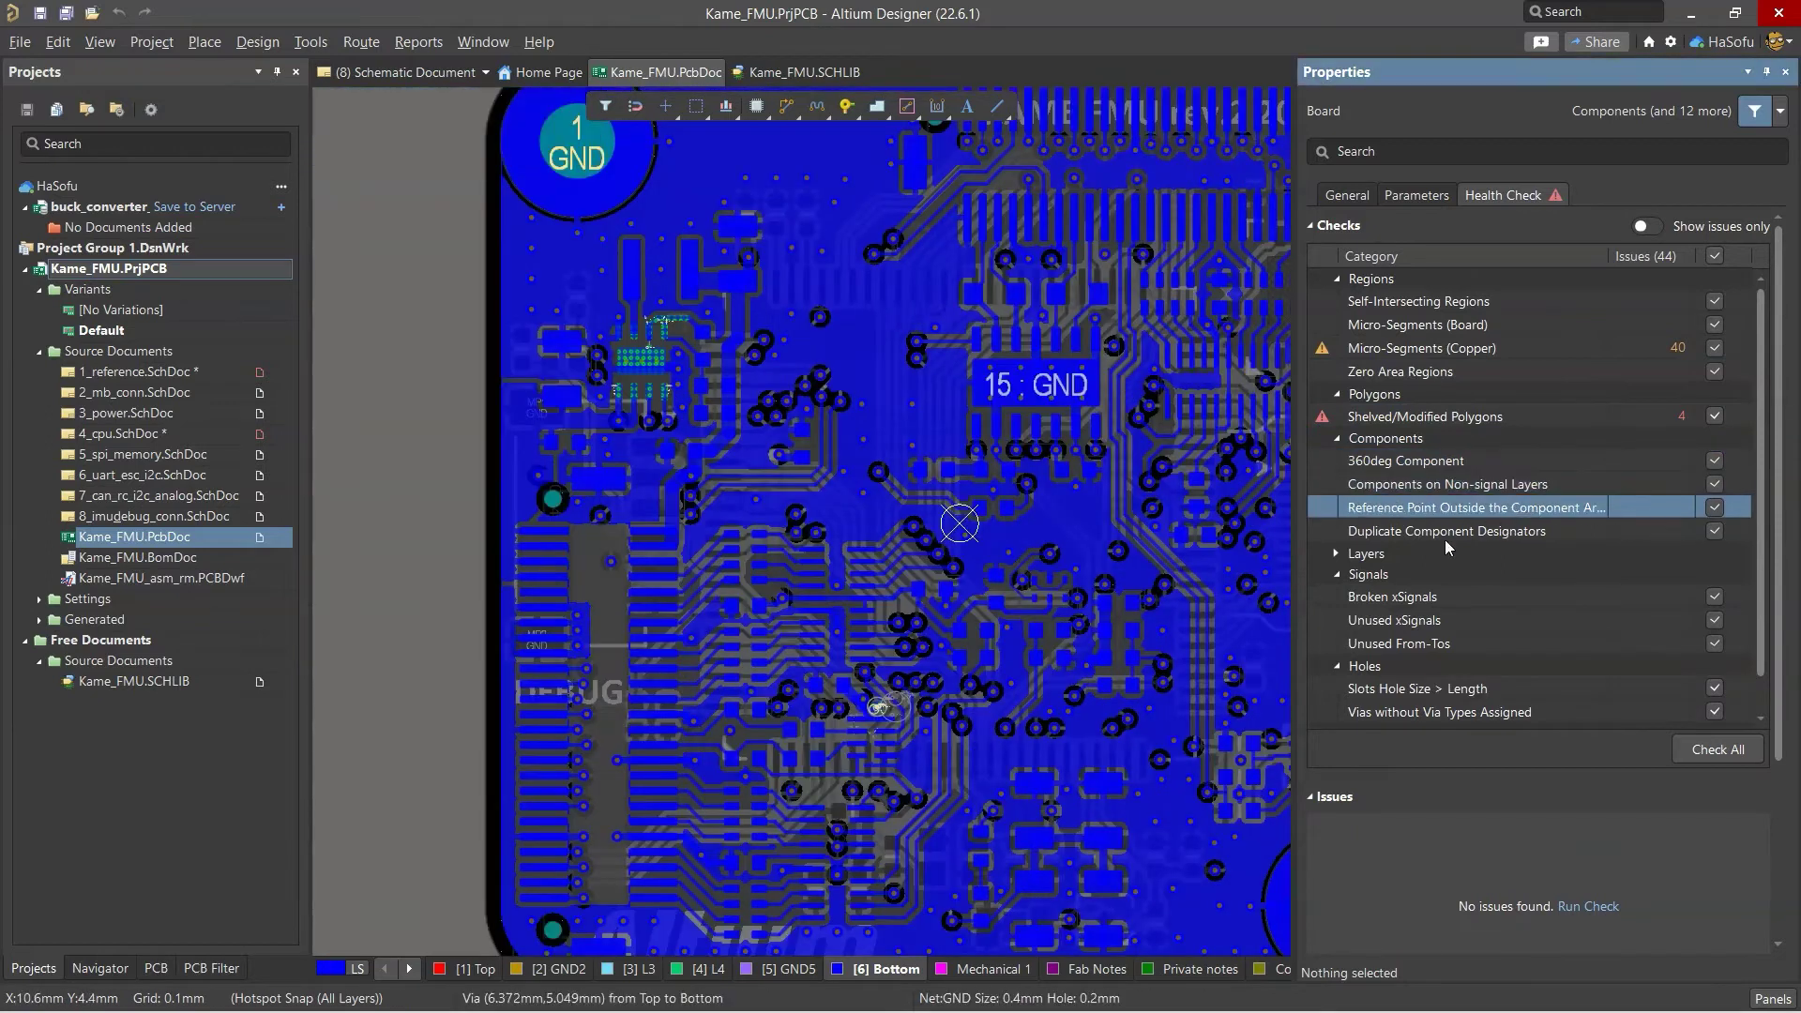
click(1436, 577)
scroll(1449, 575, down, 2)
click(1417, 560)
click(1425, 583)
click(1423, 607)
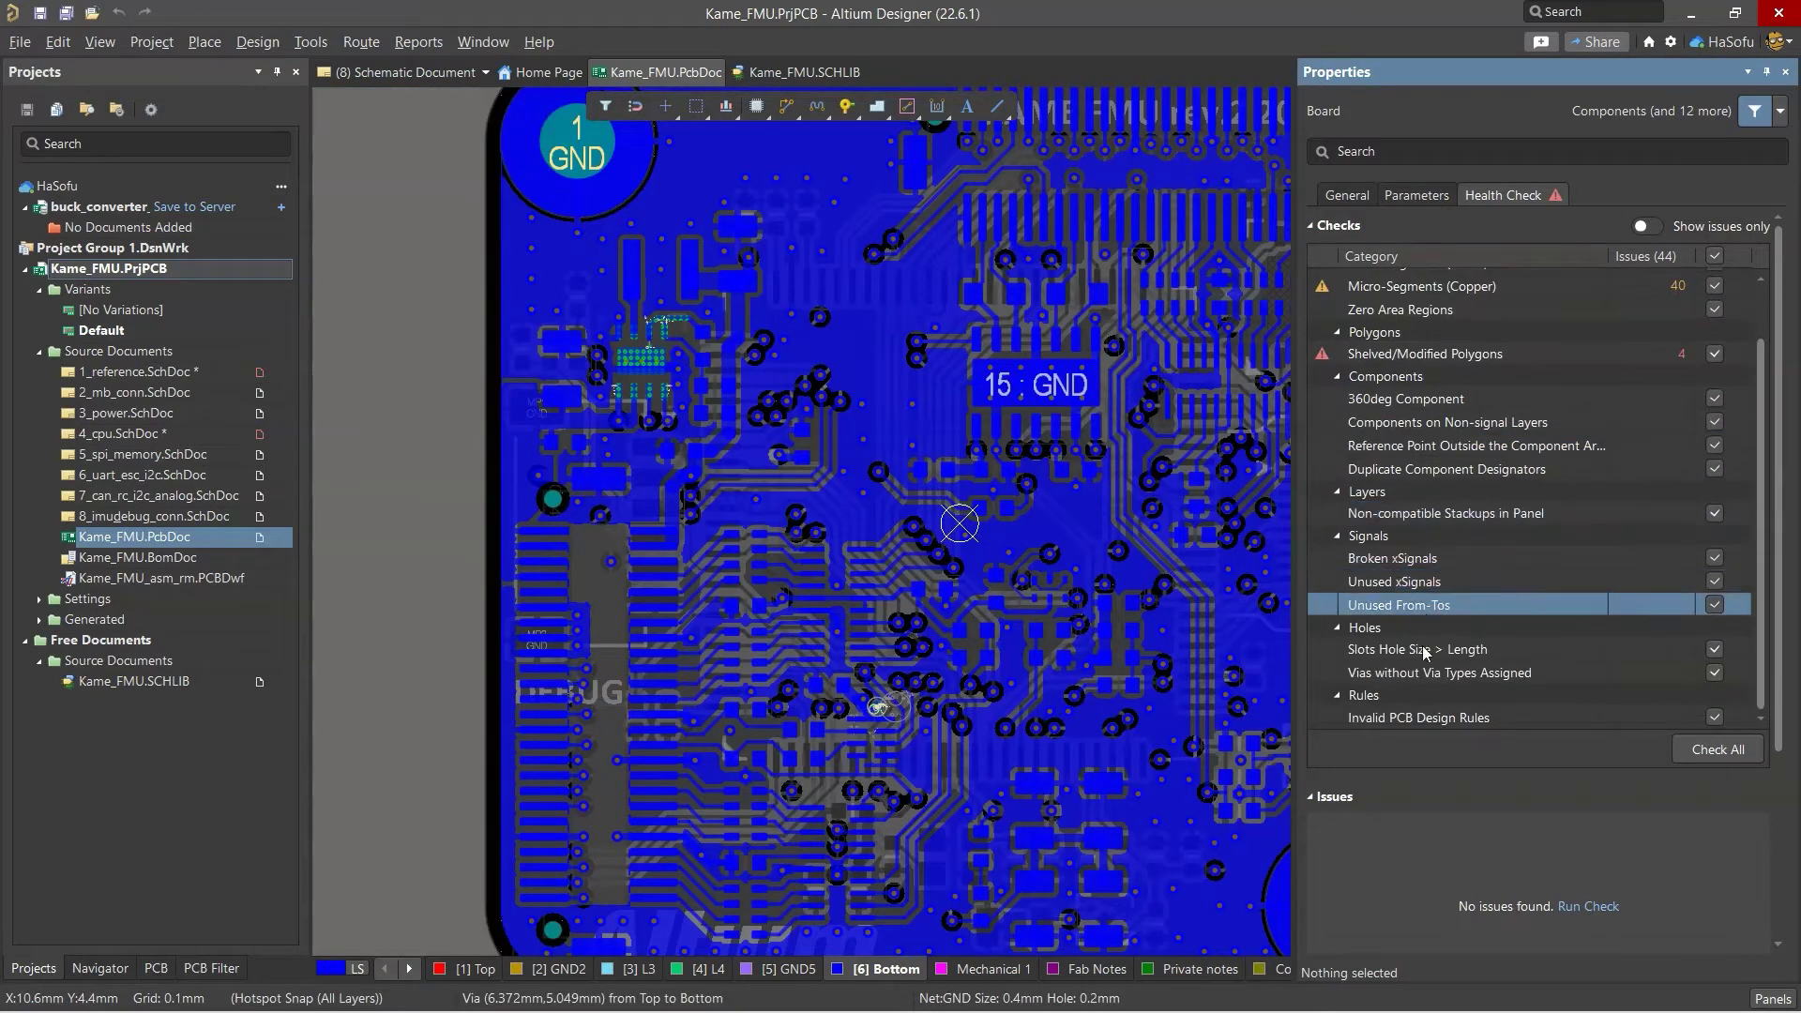
click(1420, 649)
click(1425, 674)
click(1431, 718)
Open the 3_power schematic and bring up the component variation of C4 in the project's Variant Management.
double_click(205, 415)
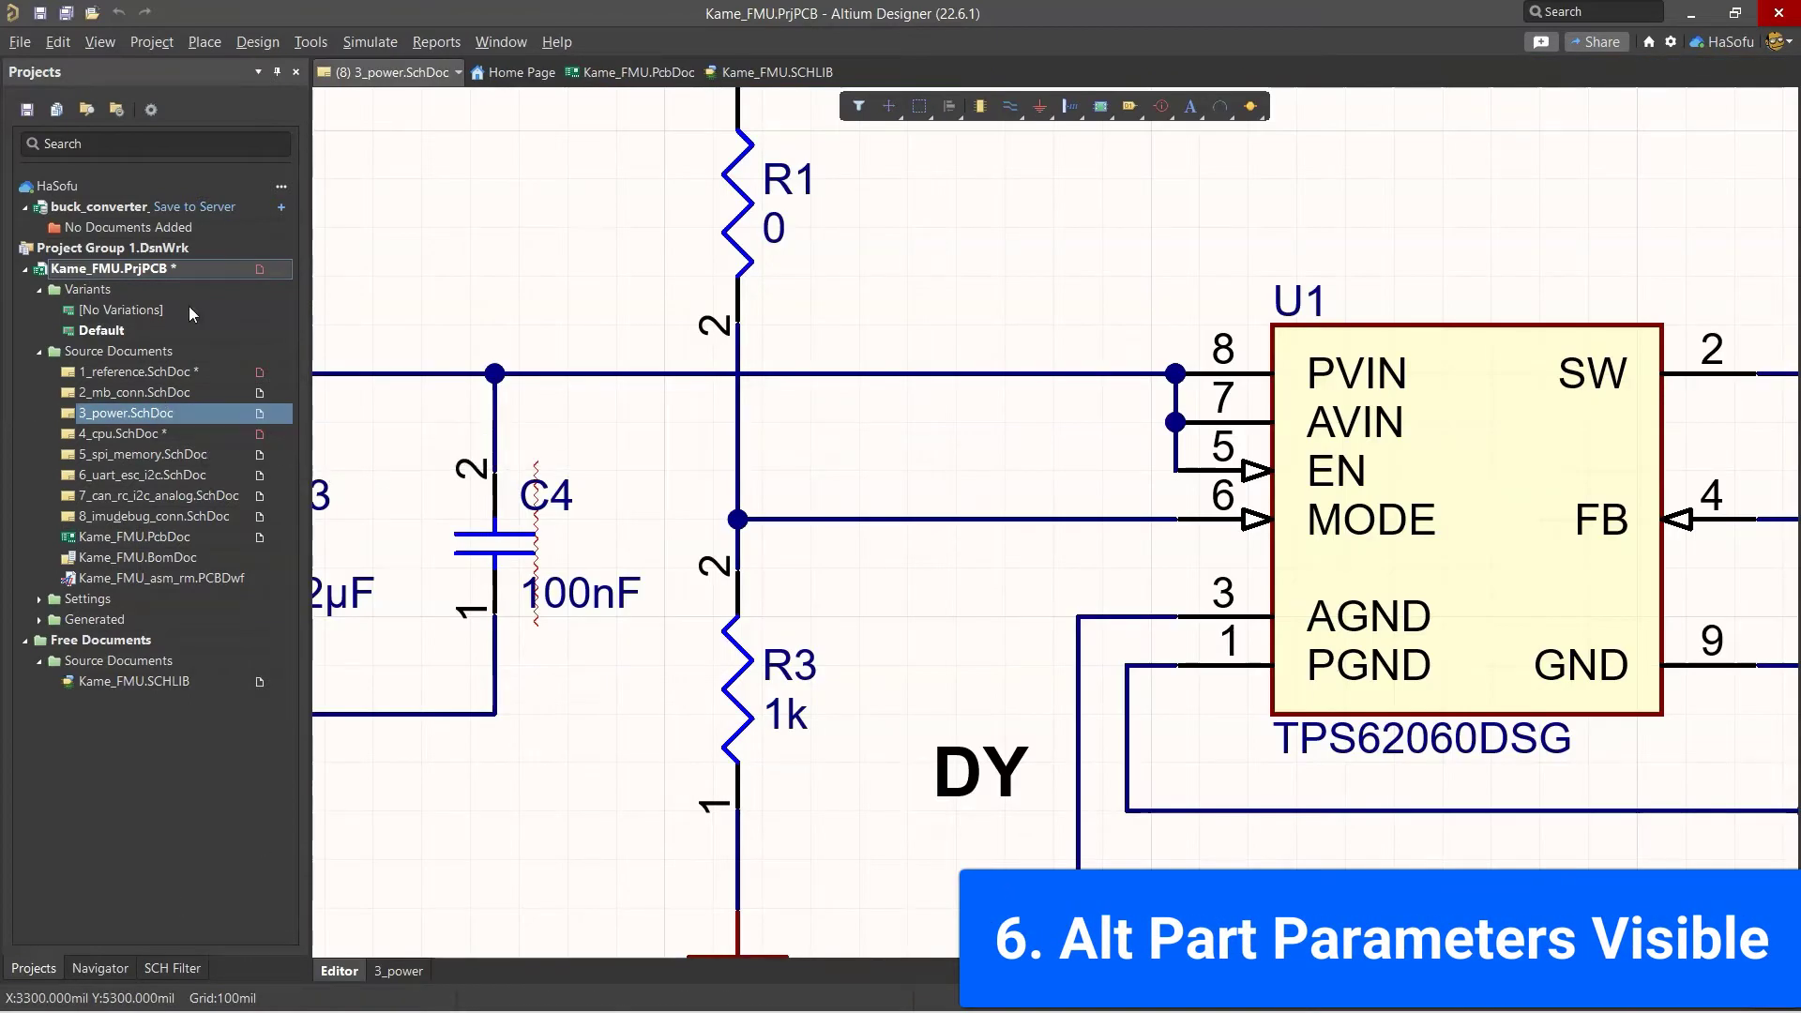
right_click(113, 269)
click(260, 542)
double_click(1292, 353)
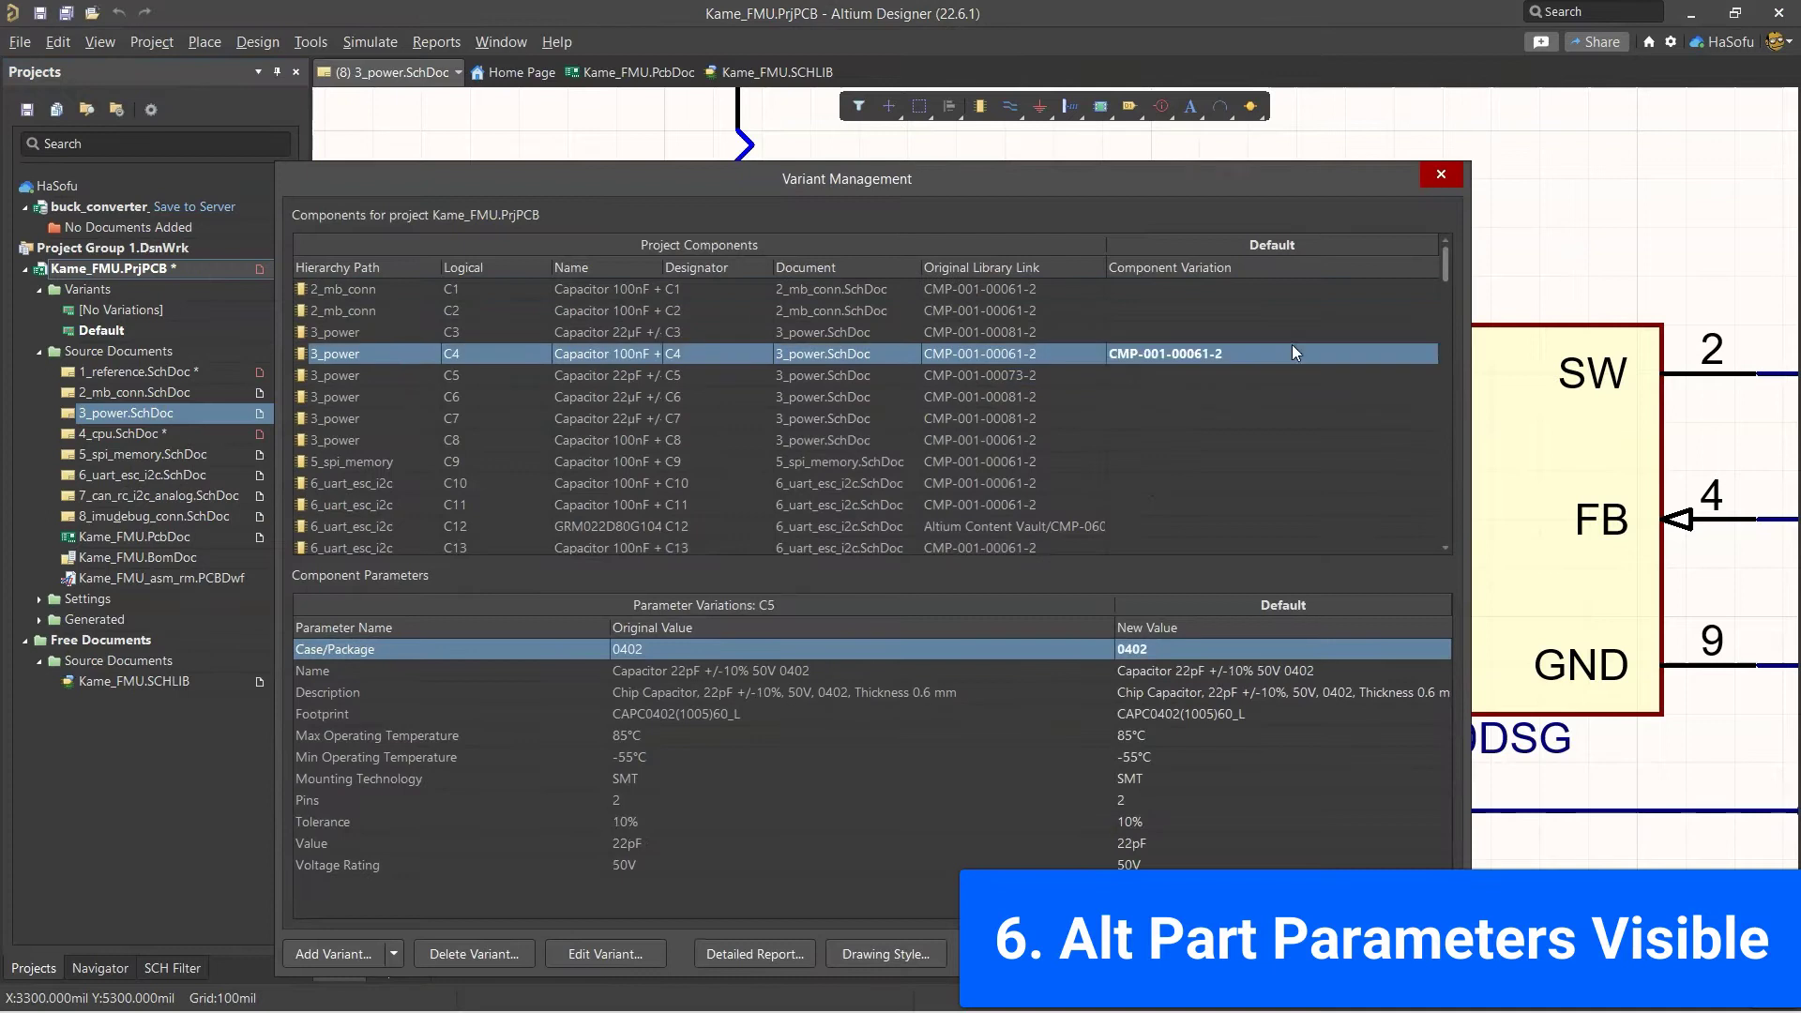
click(1425, 354)
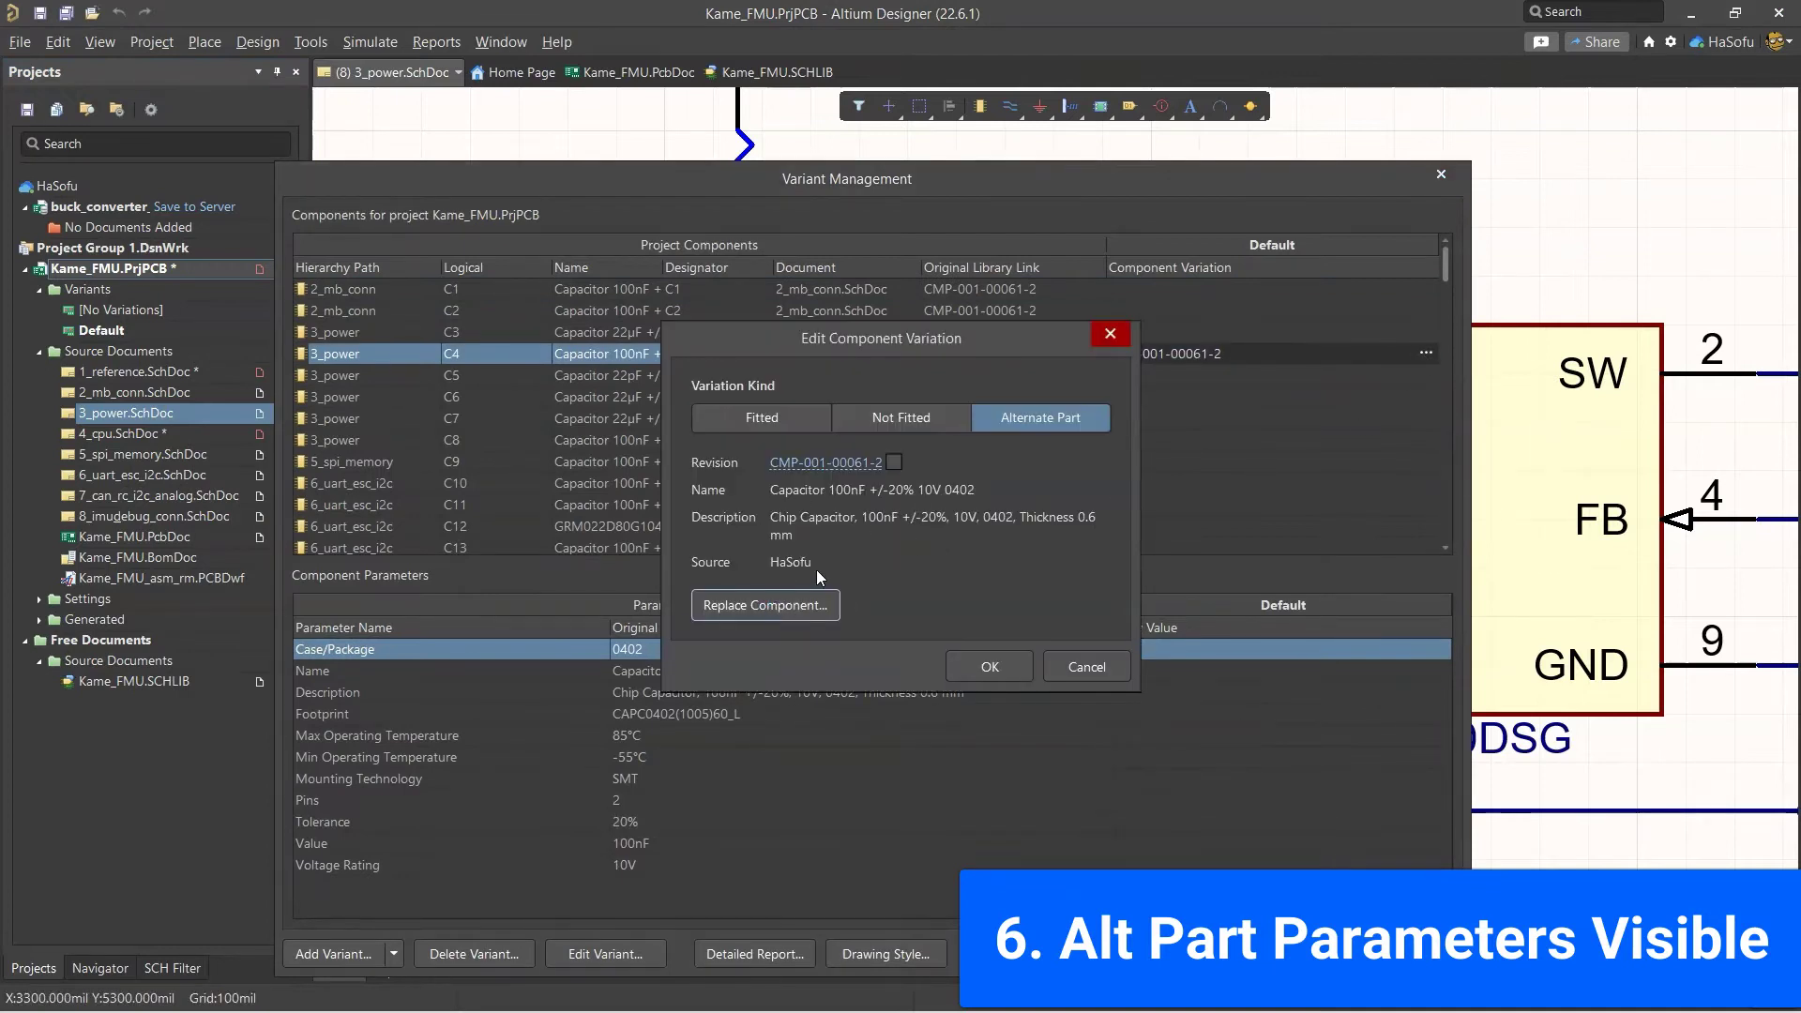
Replace C4's alternate part in the Default variant with Capacitor 10µF +/-20% 10V 0603 and accept the variant changes.
click(813, 605)
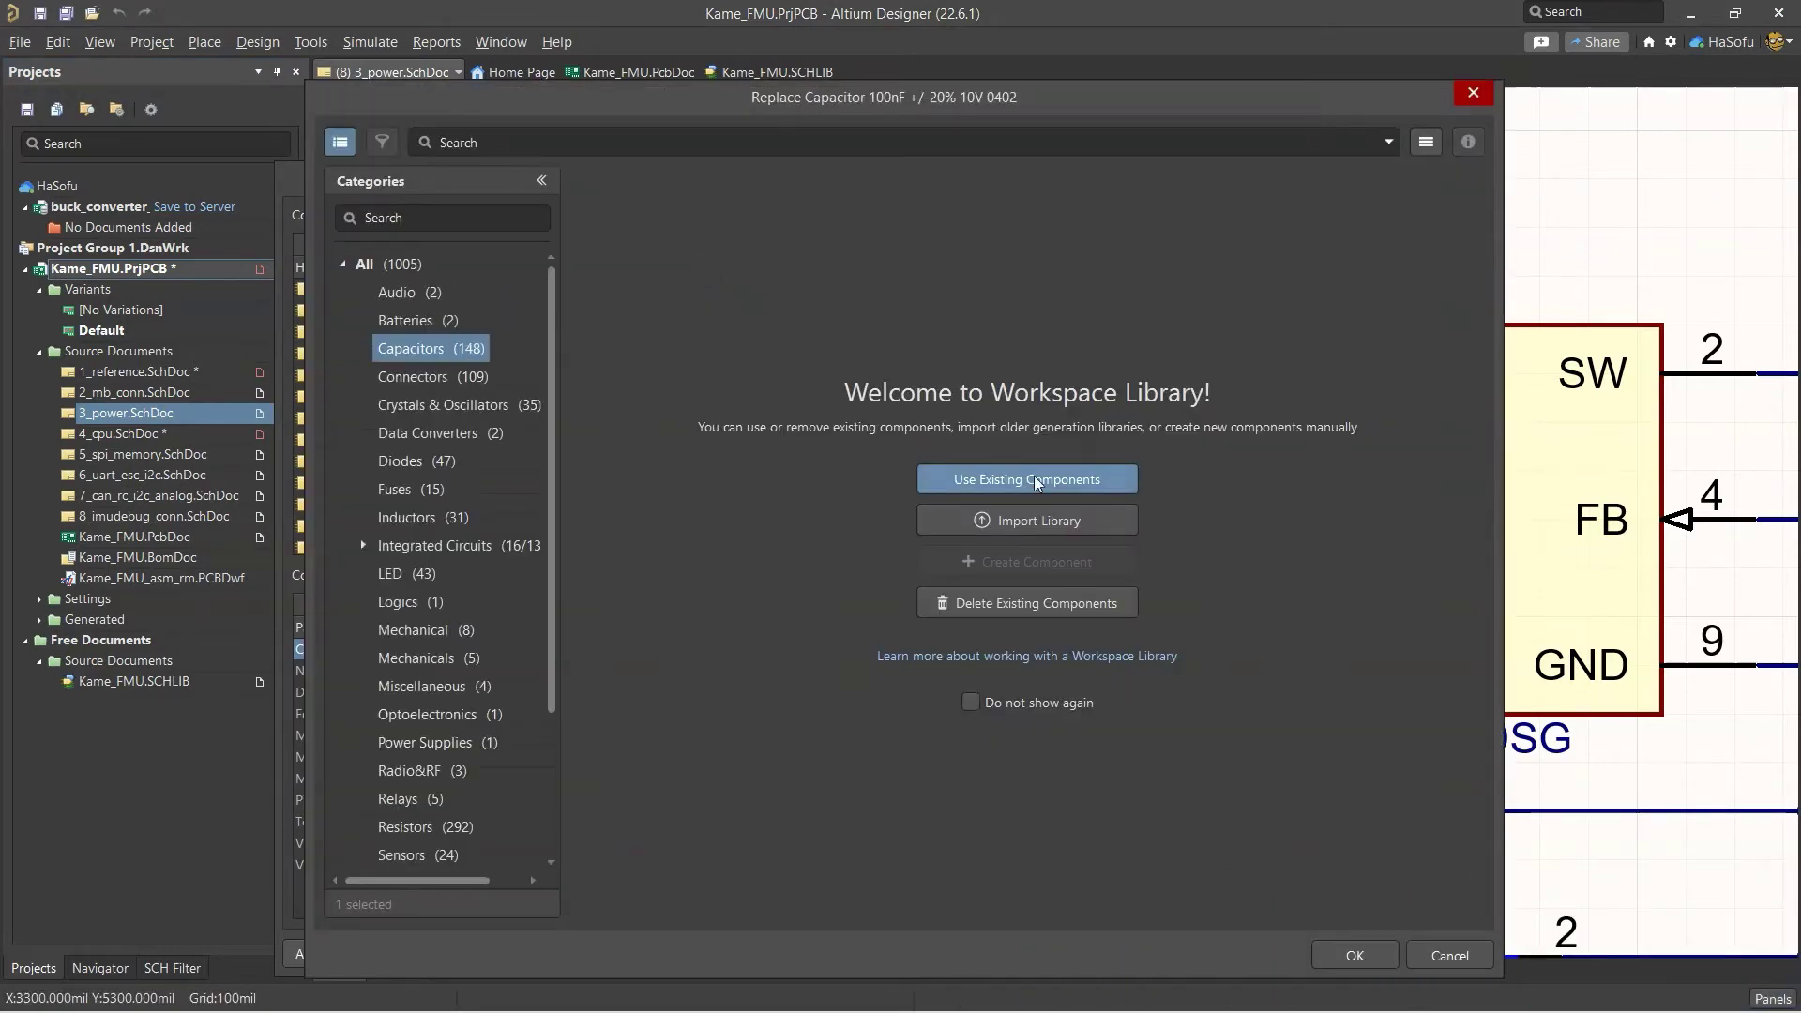
click(1036, 480)
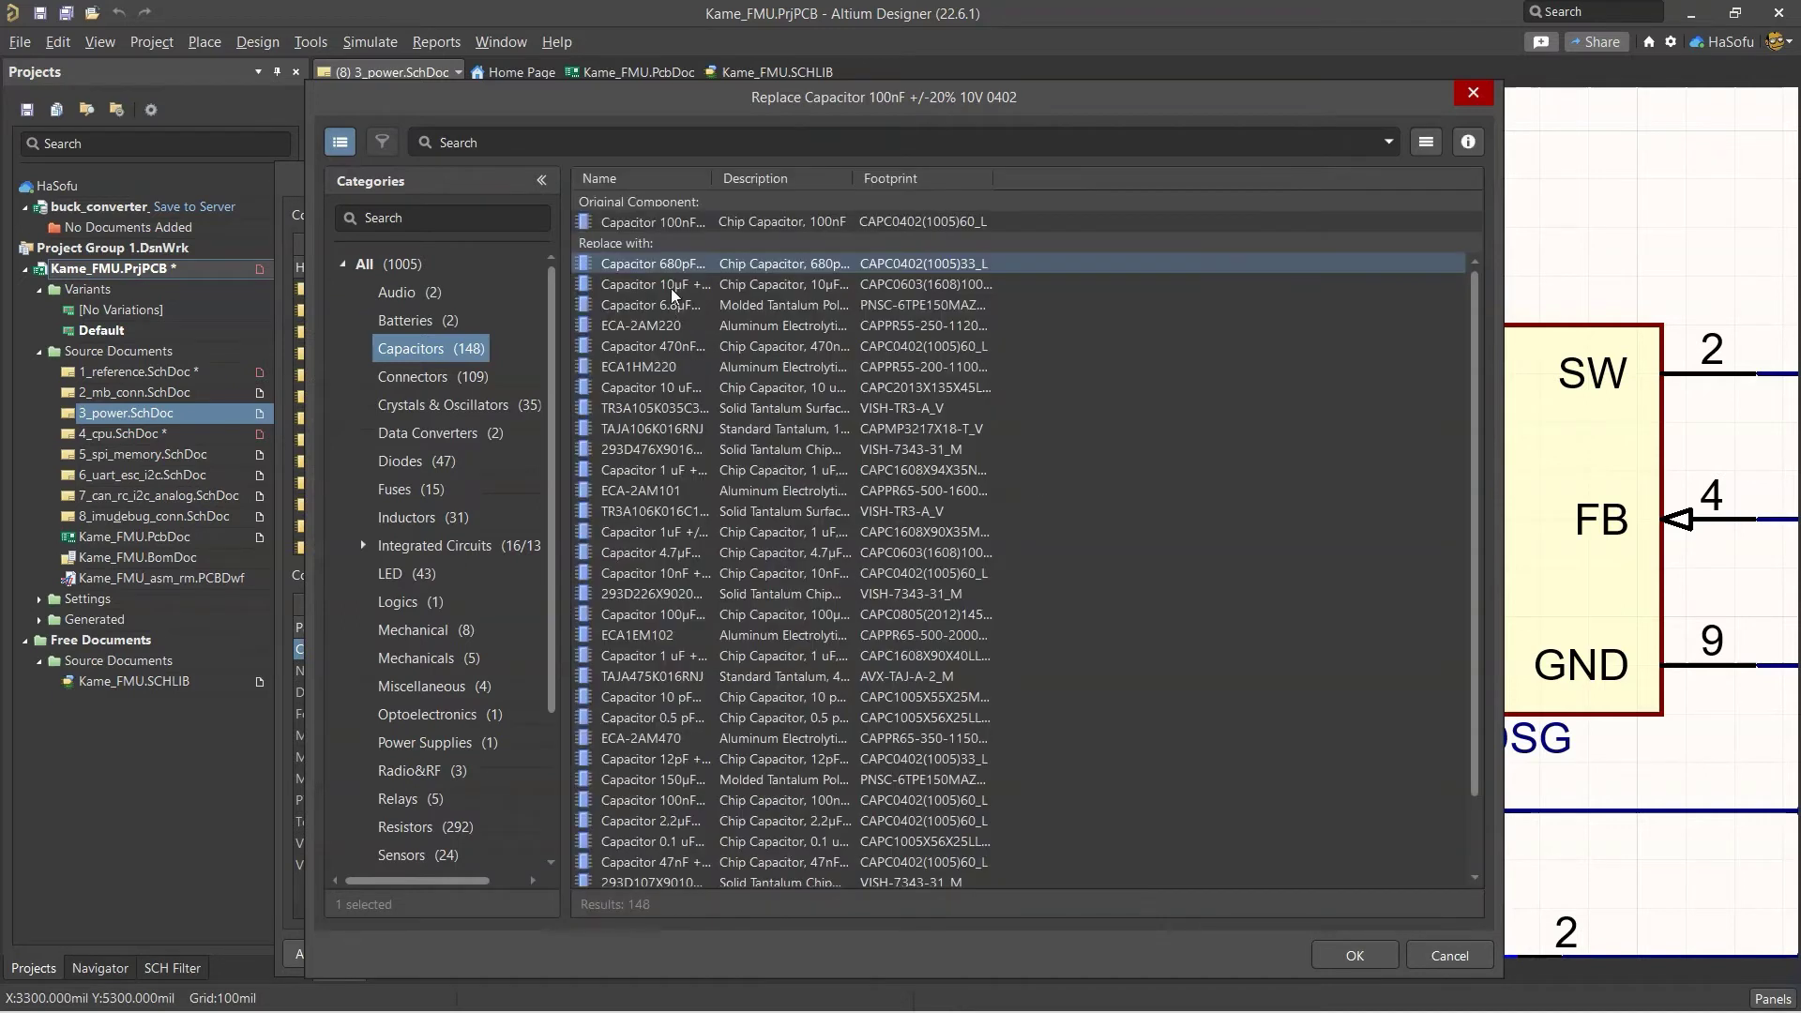
click(672, 286)
click(1351, 955)
click(983, 644)
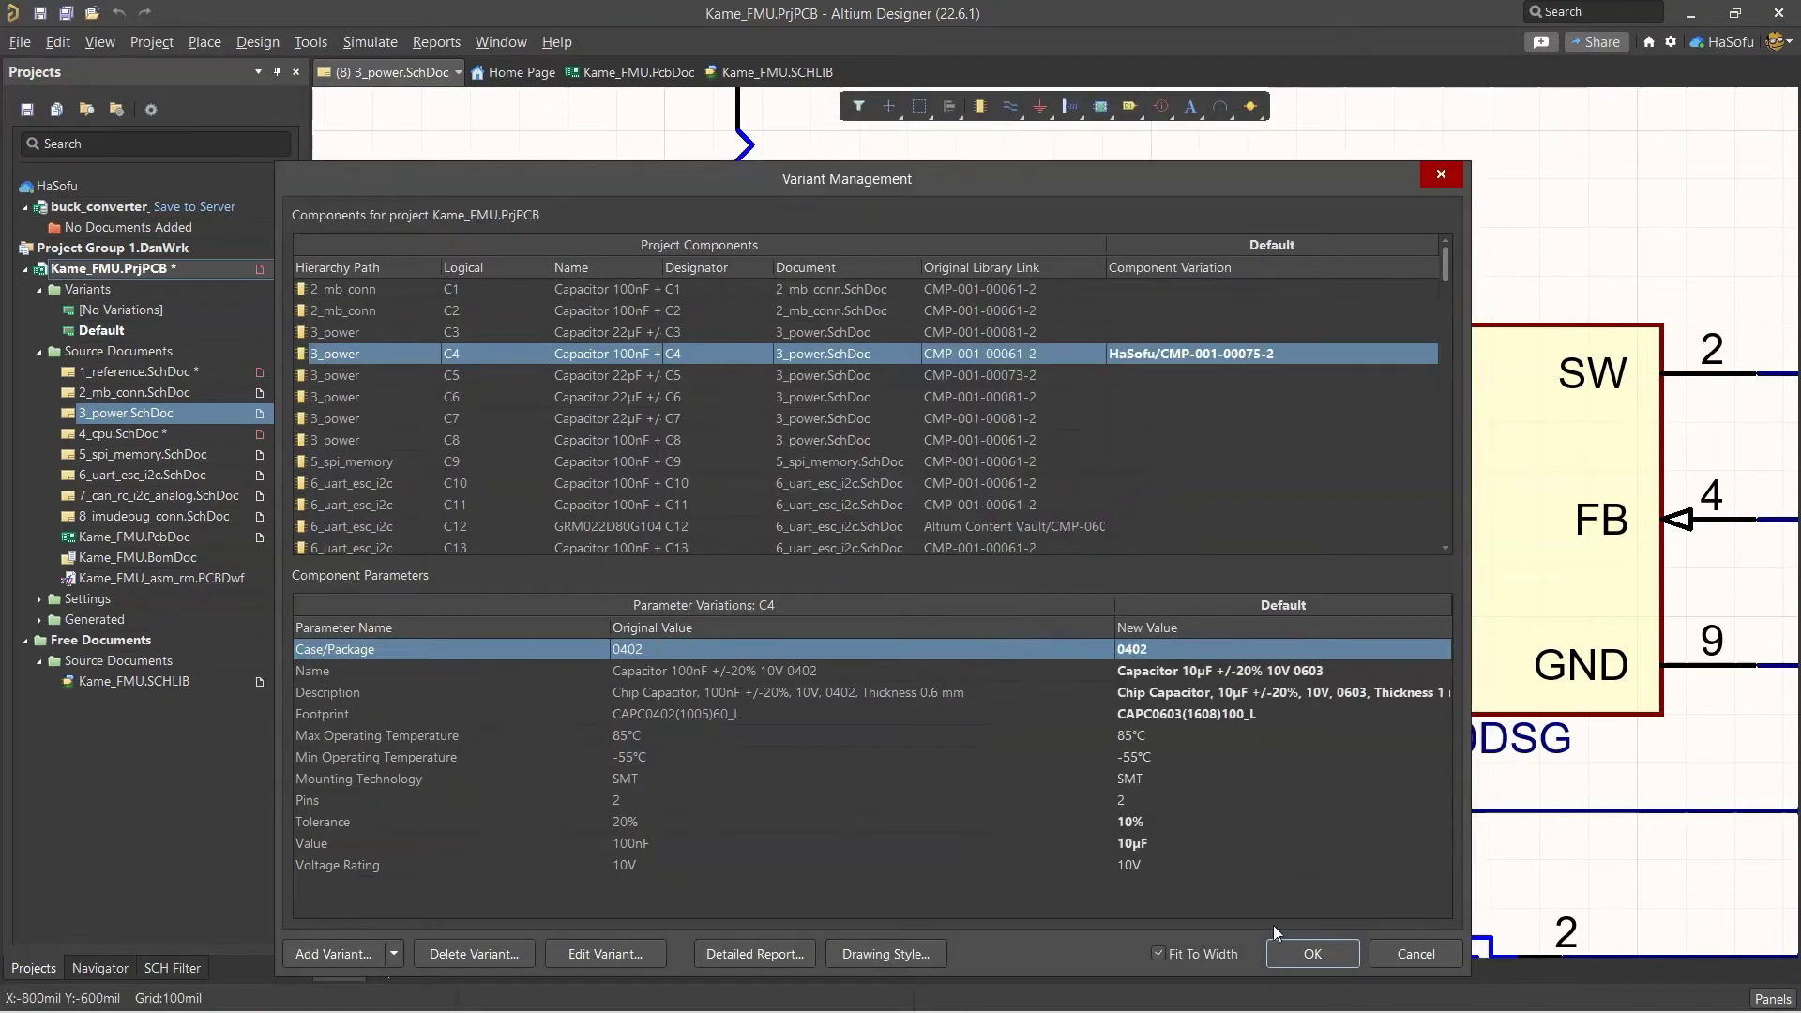
click(1287, 952)
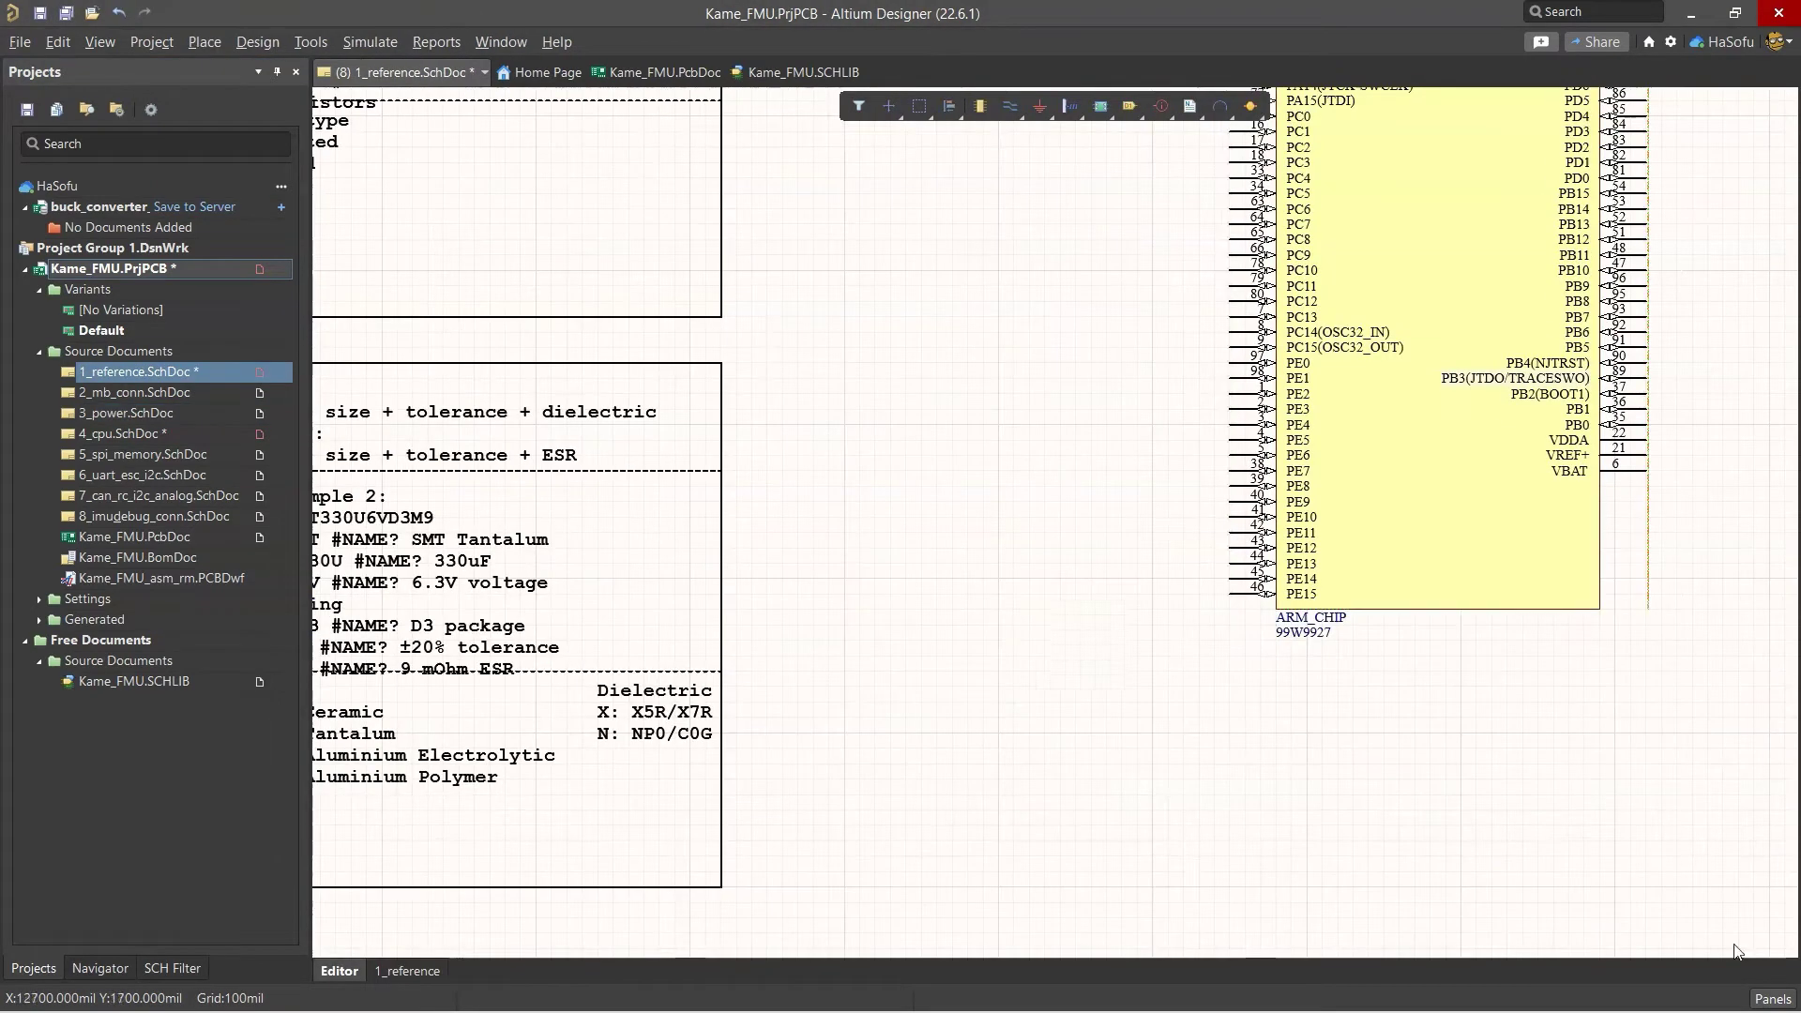
Display the generic components of the workspace library and place two generic capacitors on the 1_reference schematic.
click(1773, 998)
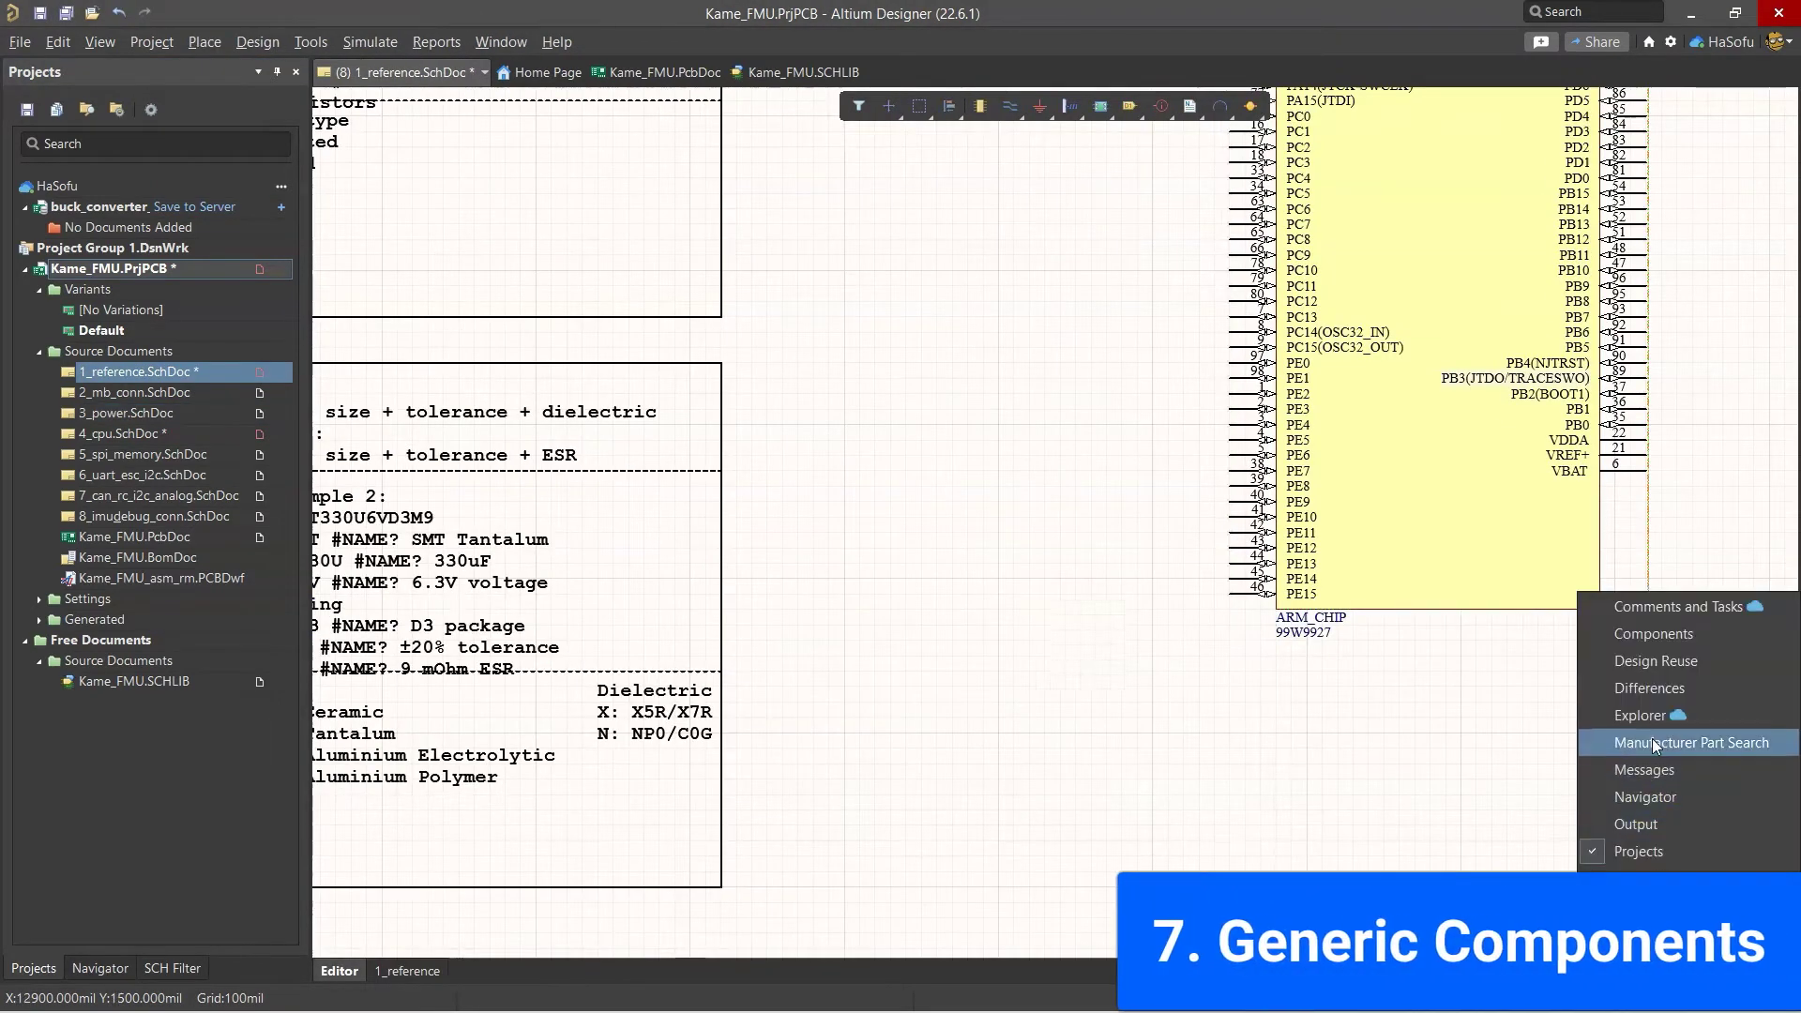
click(1651, 654)
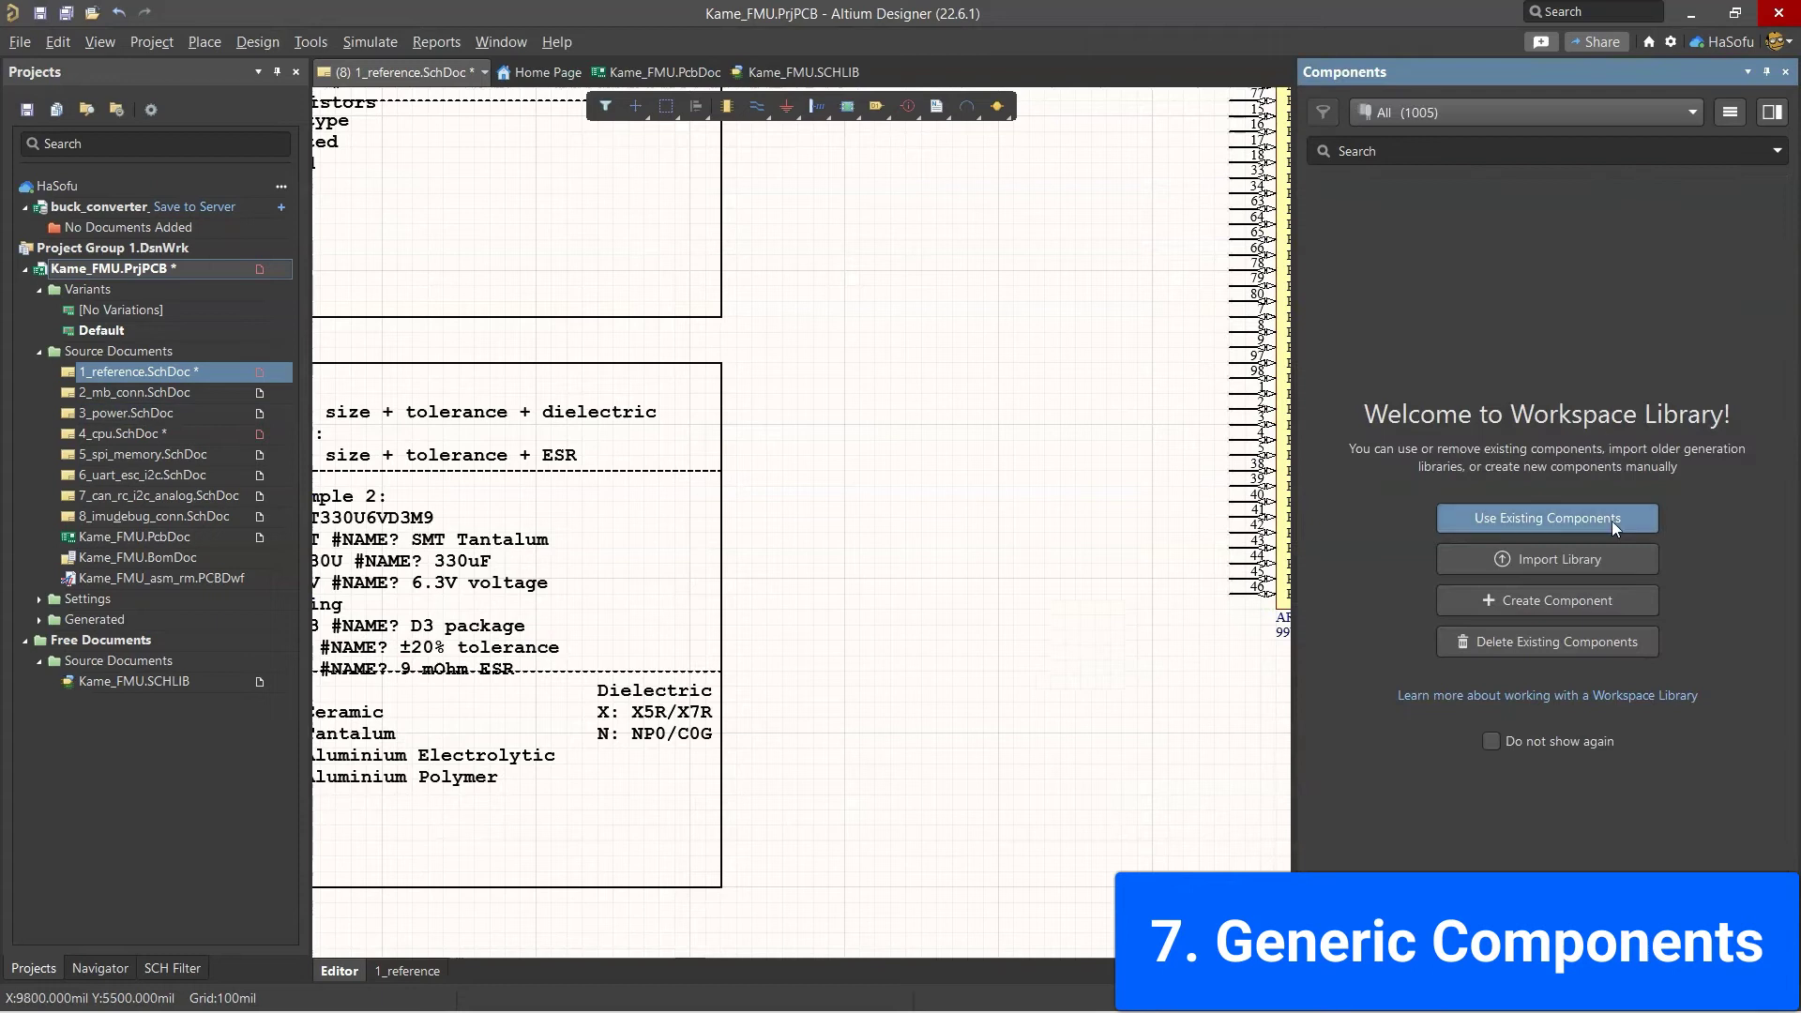
click(1612, 522)
click(1384, 276)
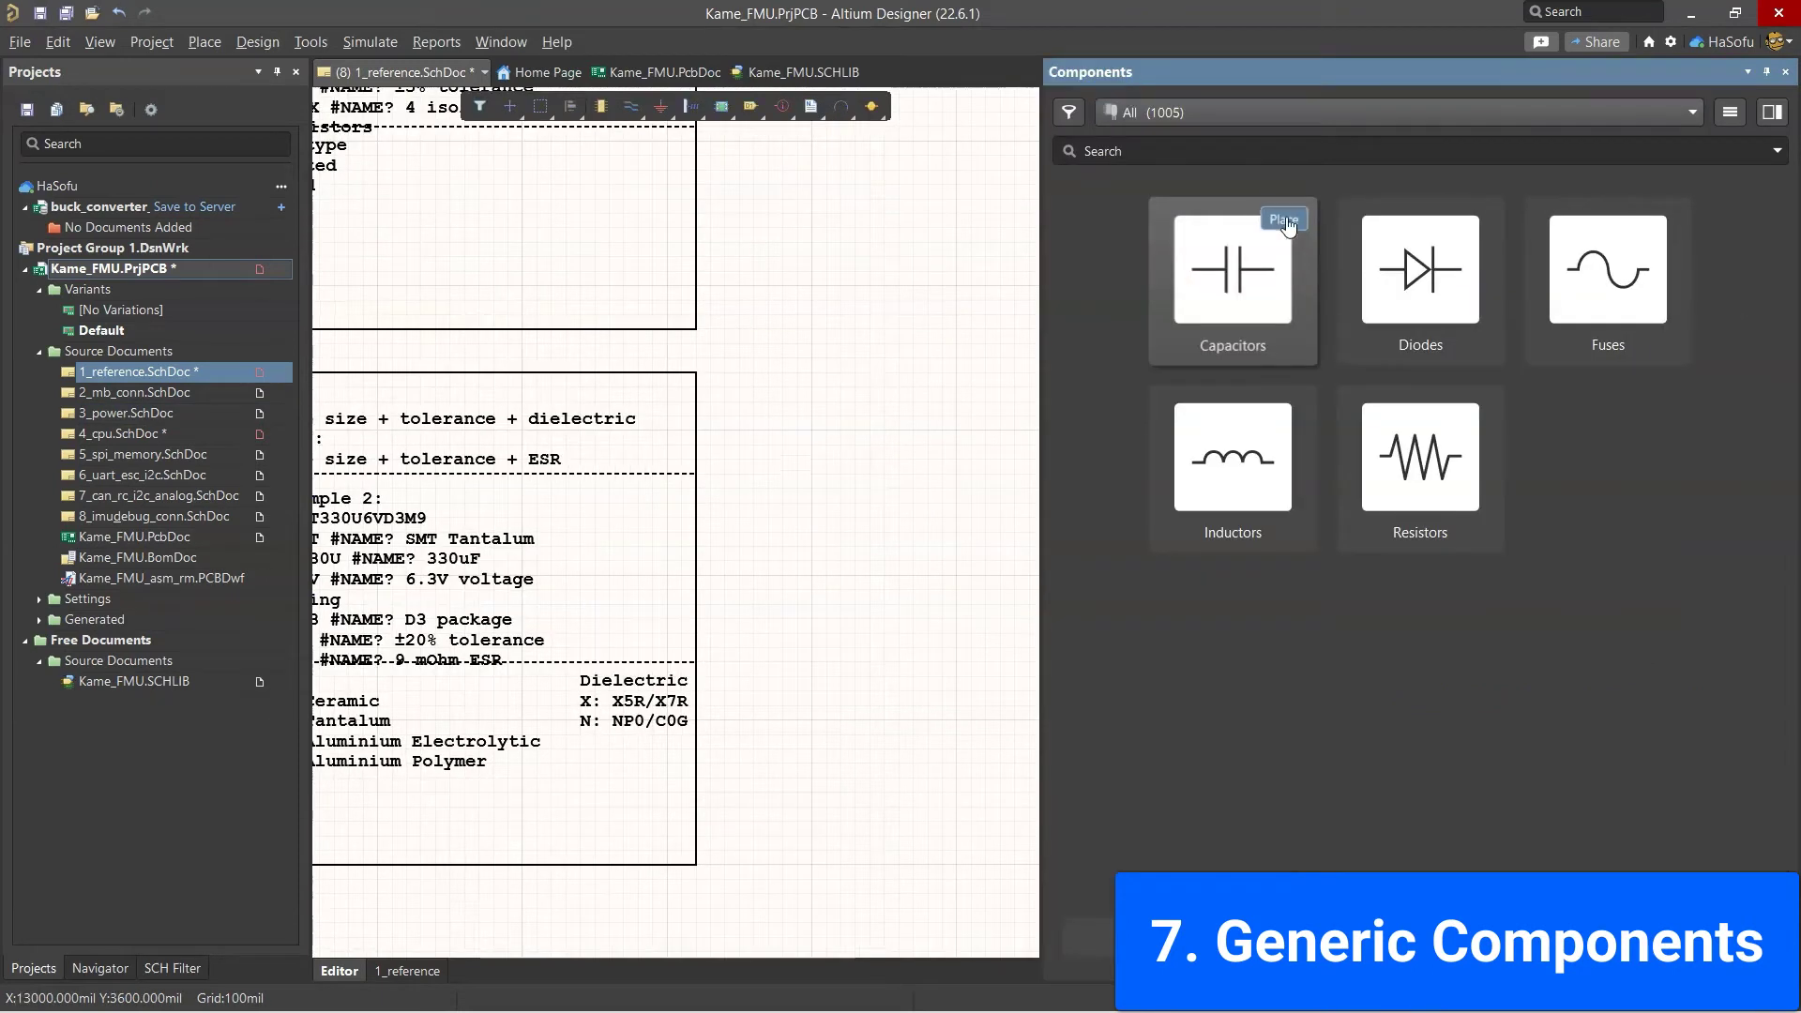
click(1285, 220)
click(856, 387)
right_click(866, 589)
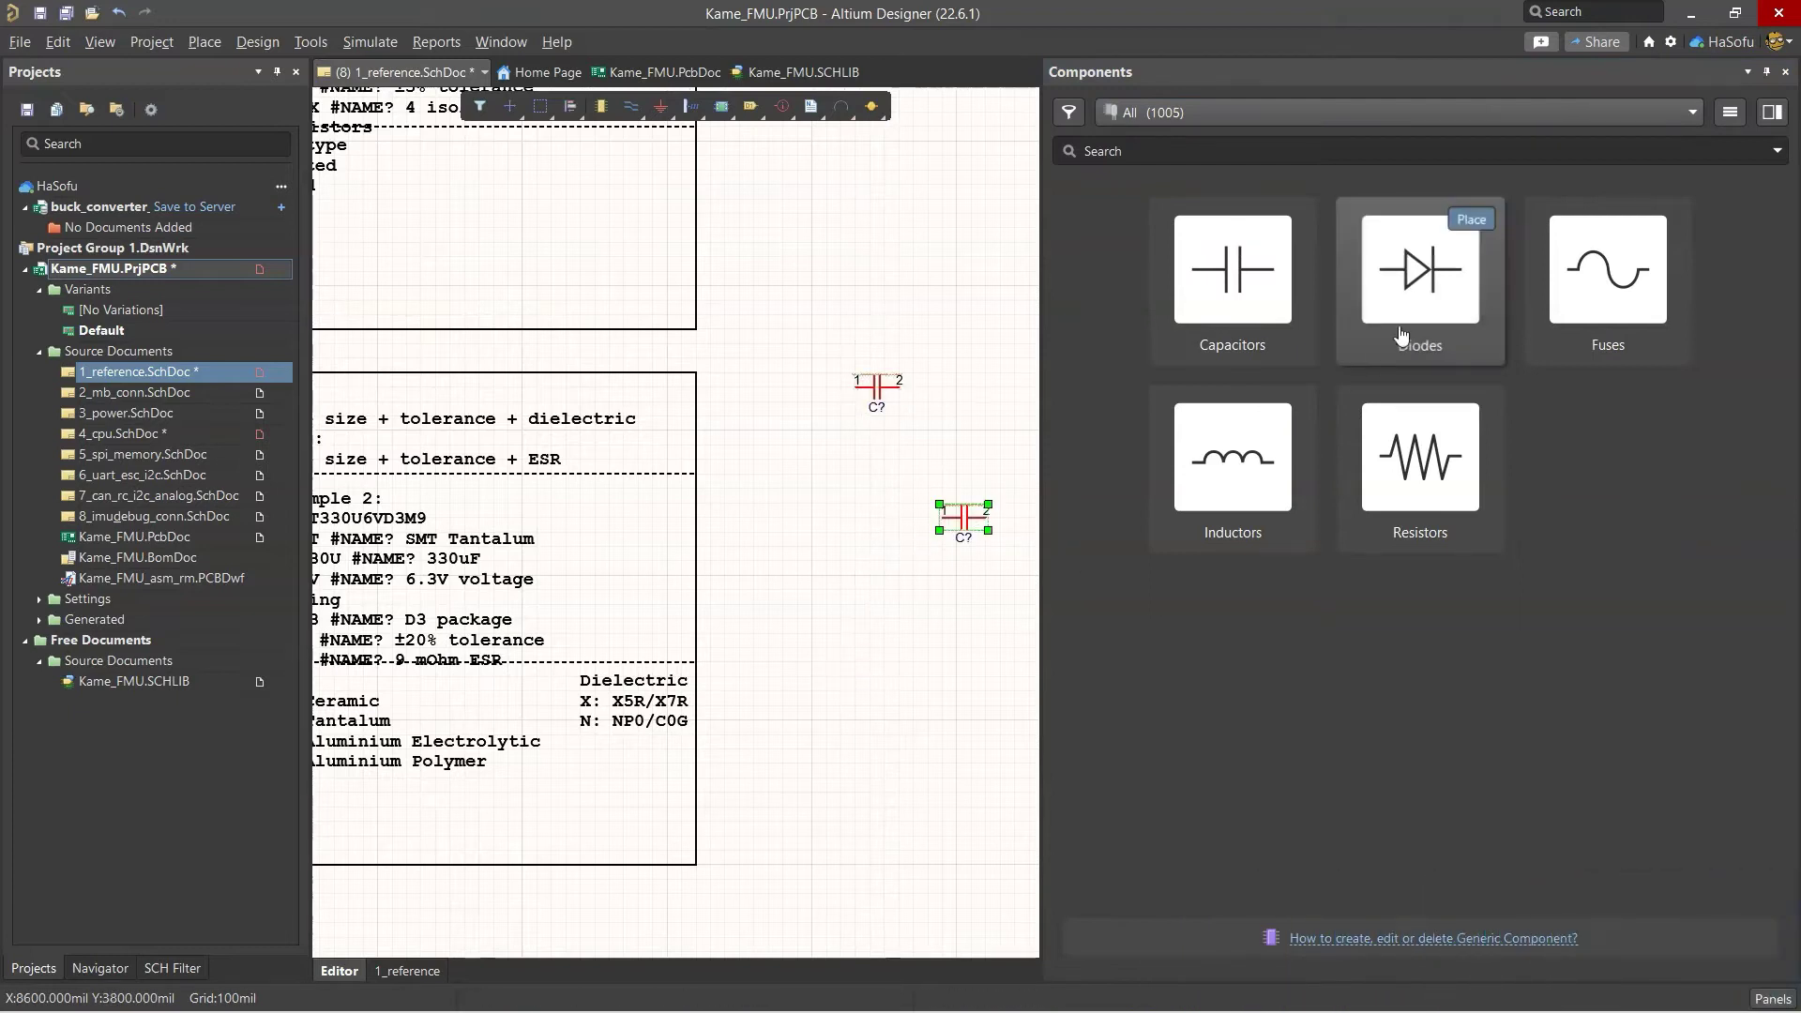
Place a generic diode and a generic fuse on the 1_reference schematic near the capacitors.
click(1471, 221)
click(814, 546)
shift+scroll(682, 711, right, 3)
right_click(682, 711)
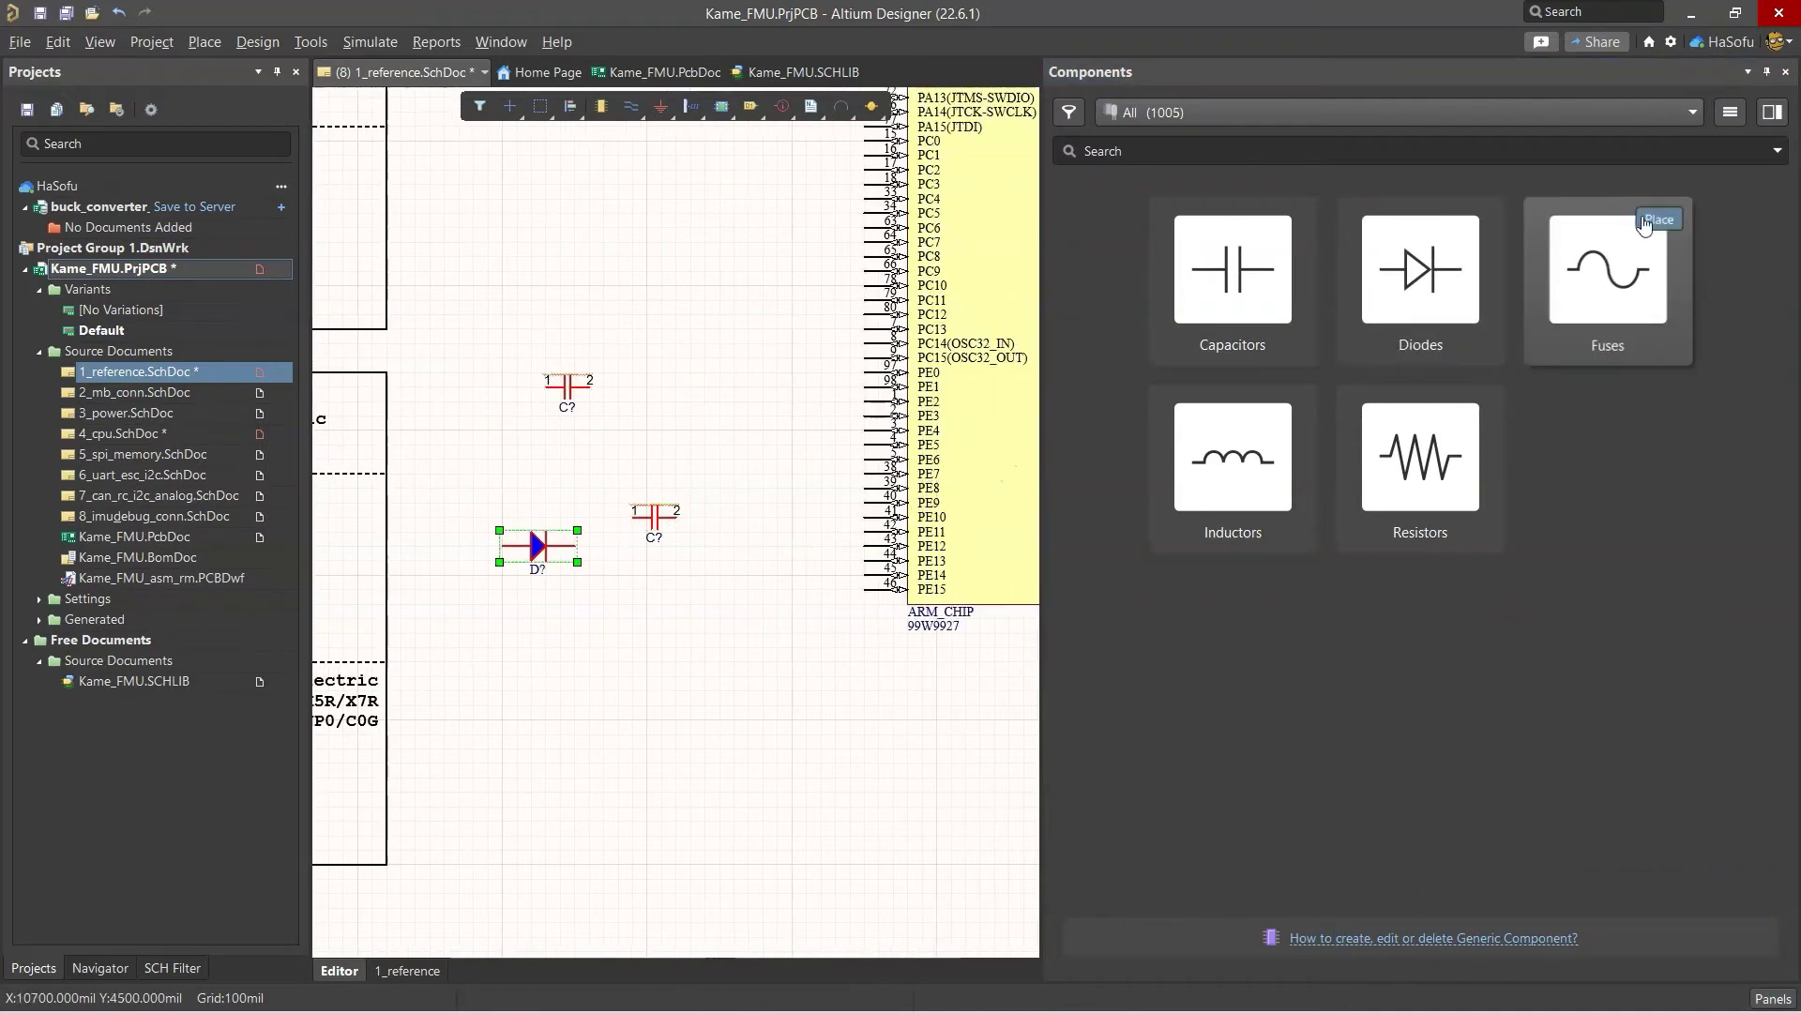
click(1659, 221)
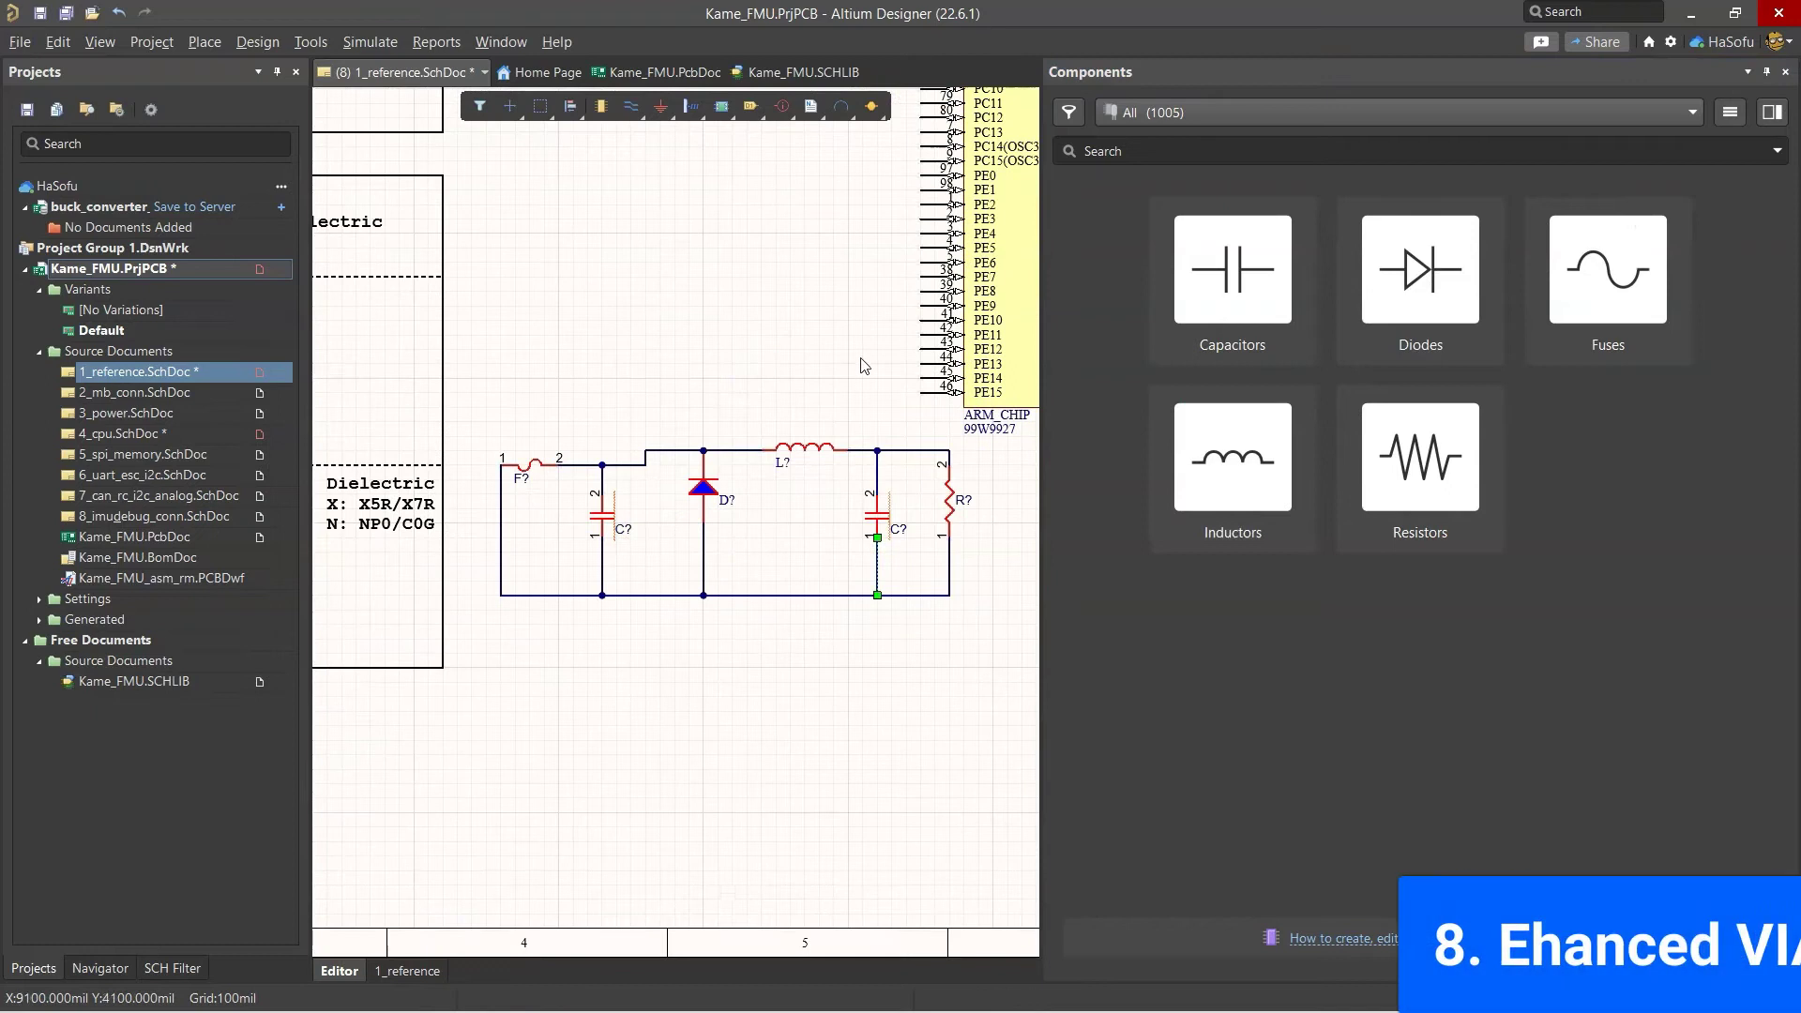
click(861, 359)
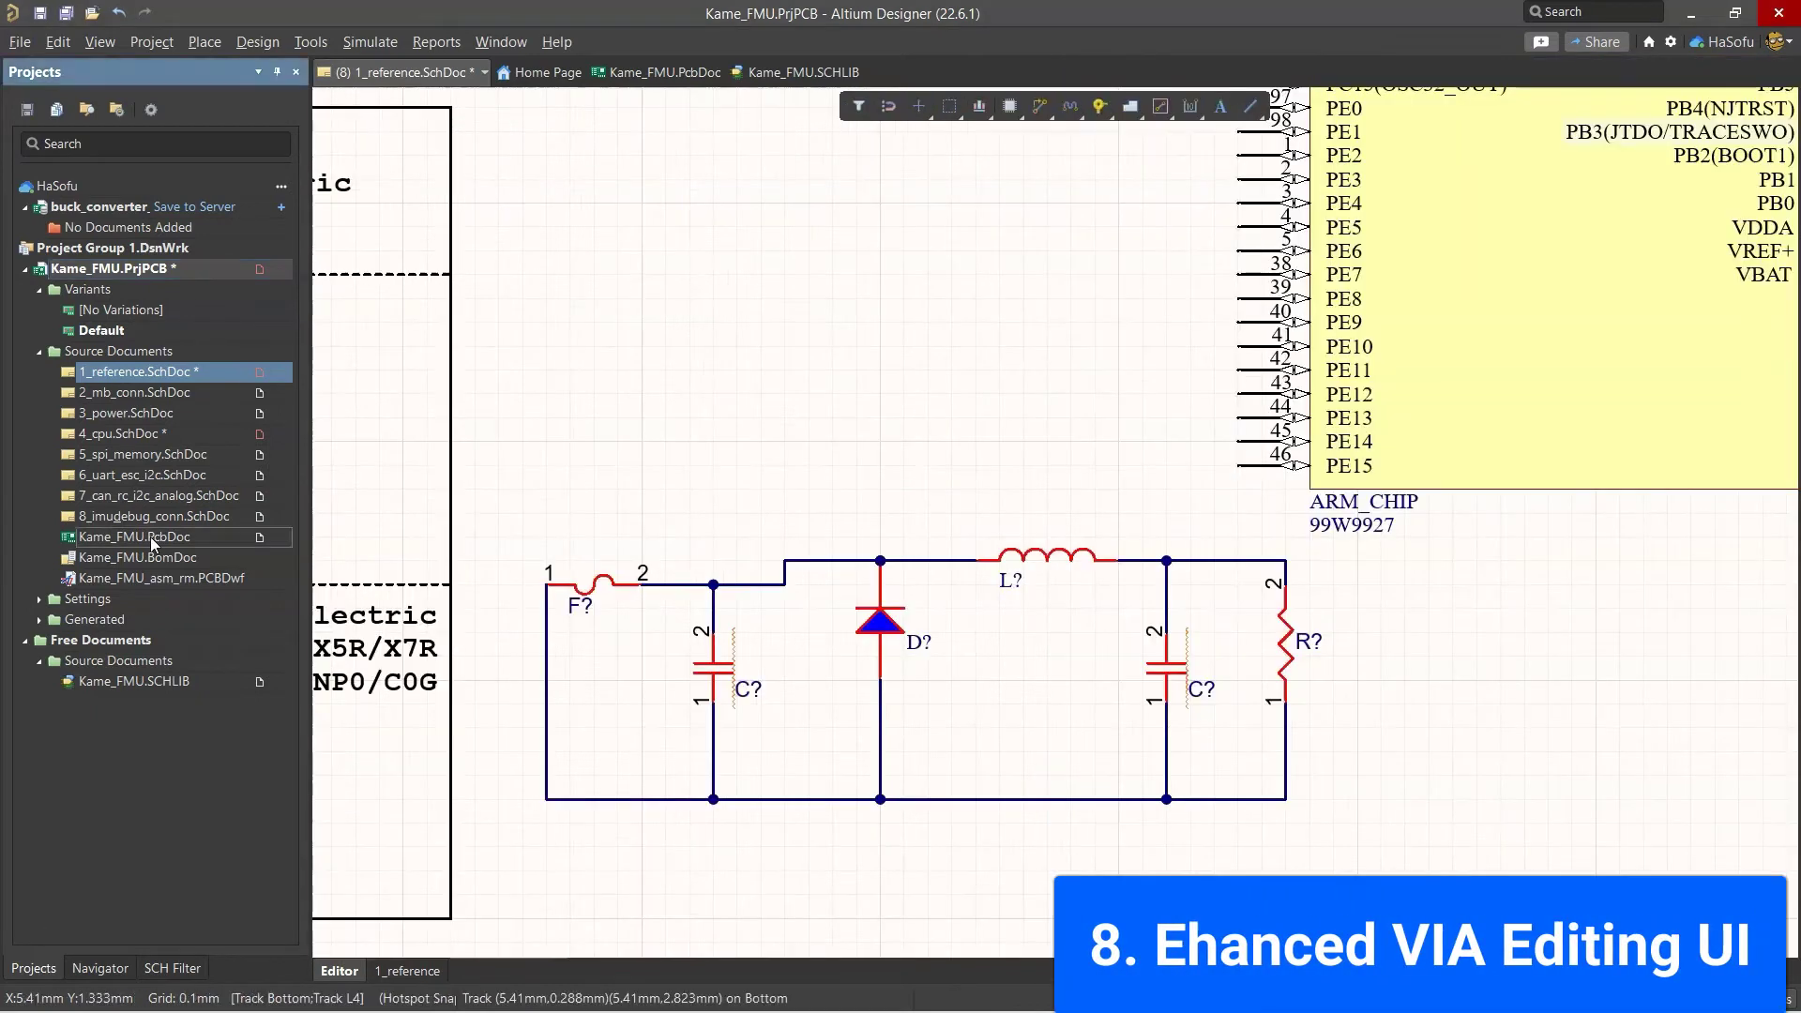
Open the Kame_FMU PCB and display the Via Stack preview of the via at X 12.7 mm, Y -0.2 mm.
double_click(150, 536)
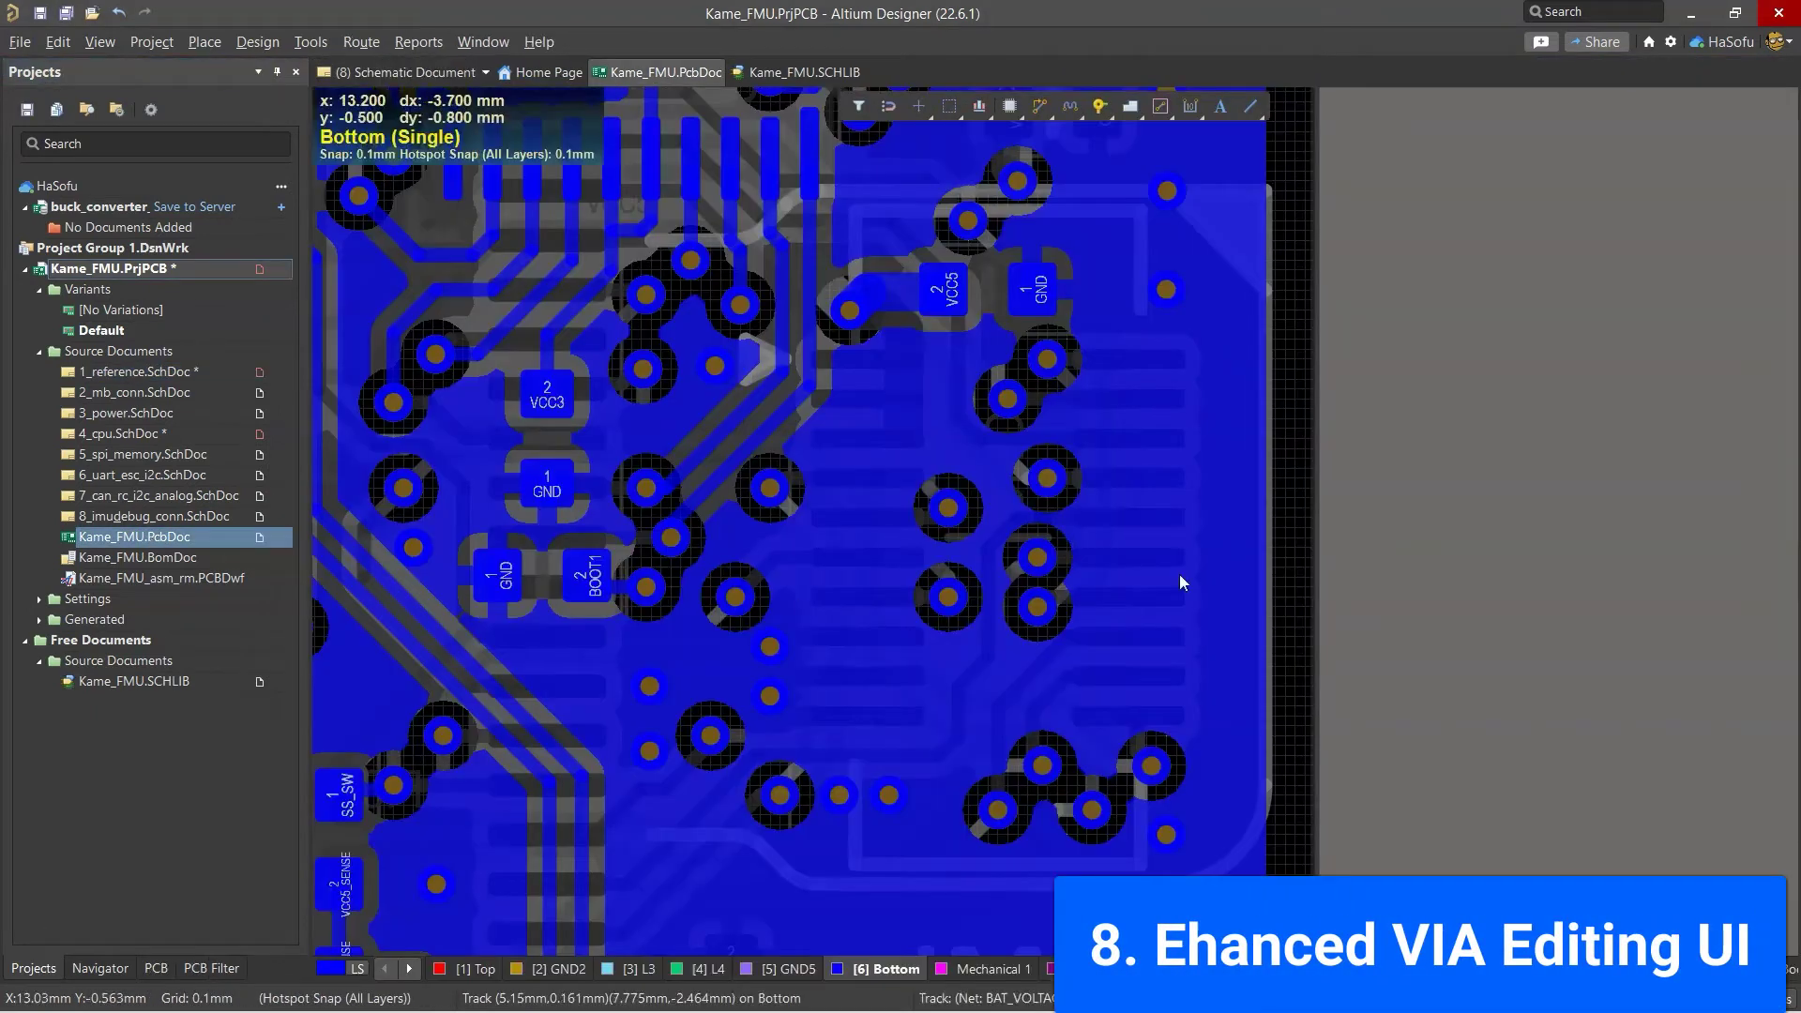
click(1769, 999)
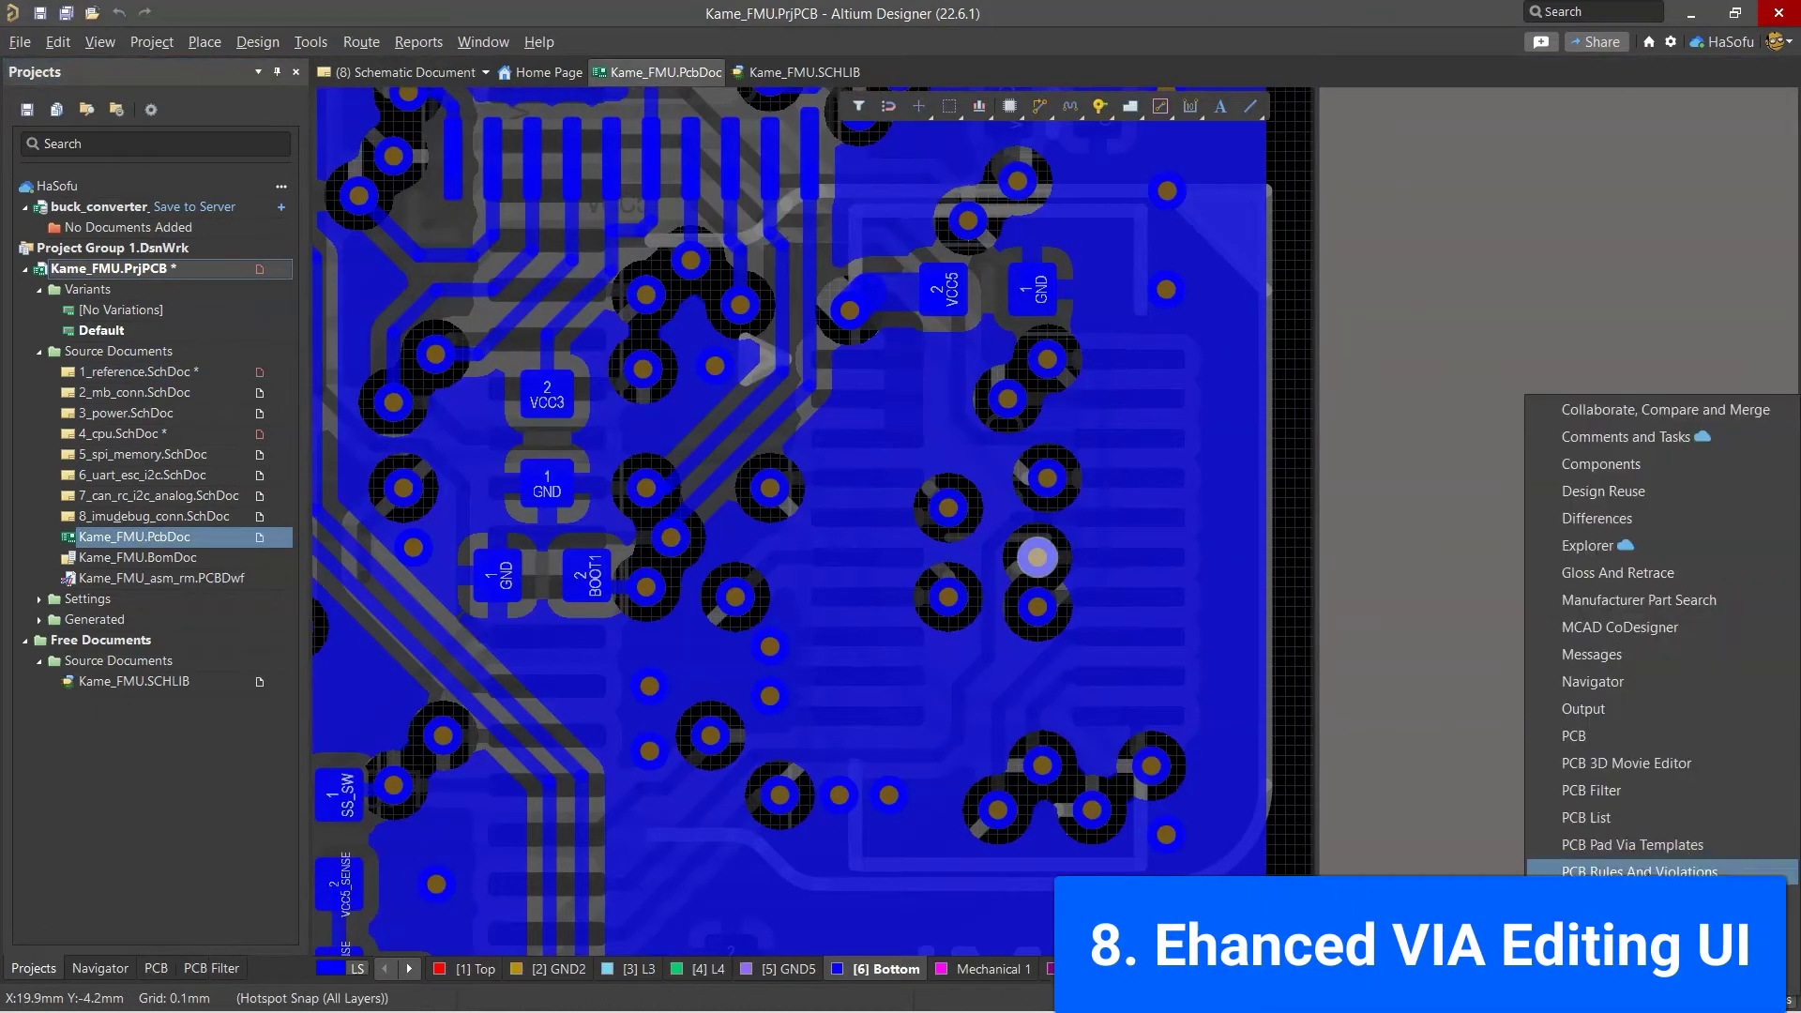
click(1641, 926)
scroll(1450, 656, down, 5)
click(1241, 808)
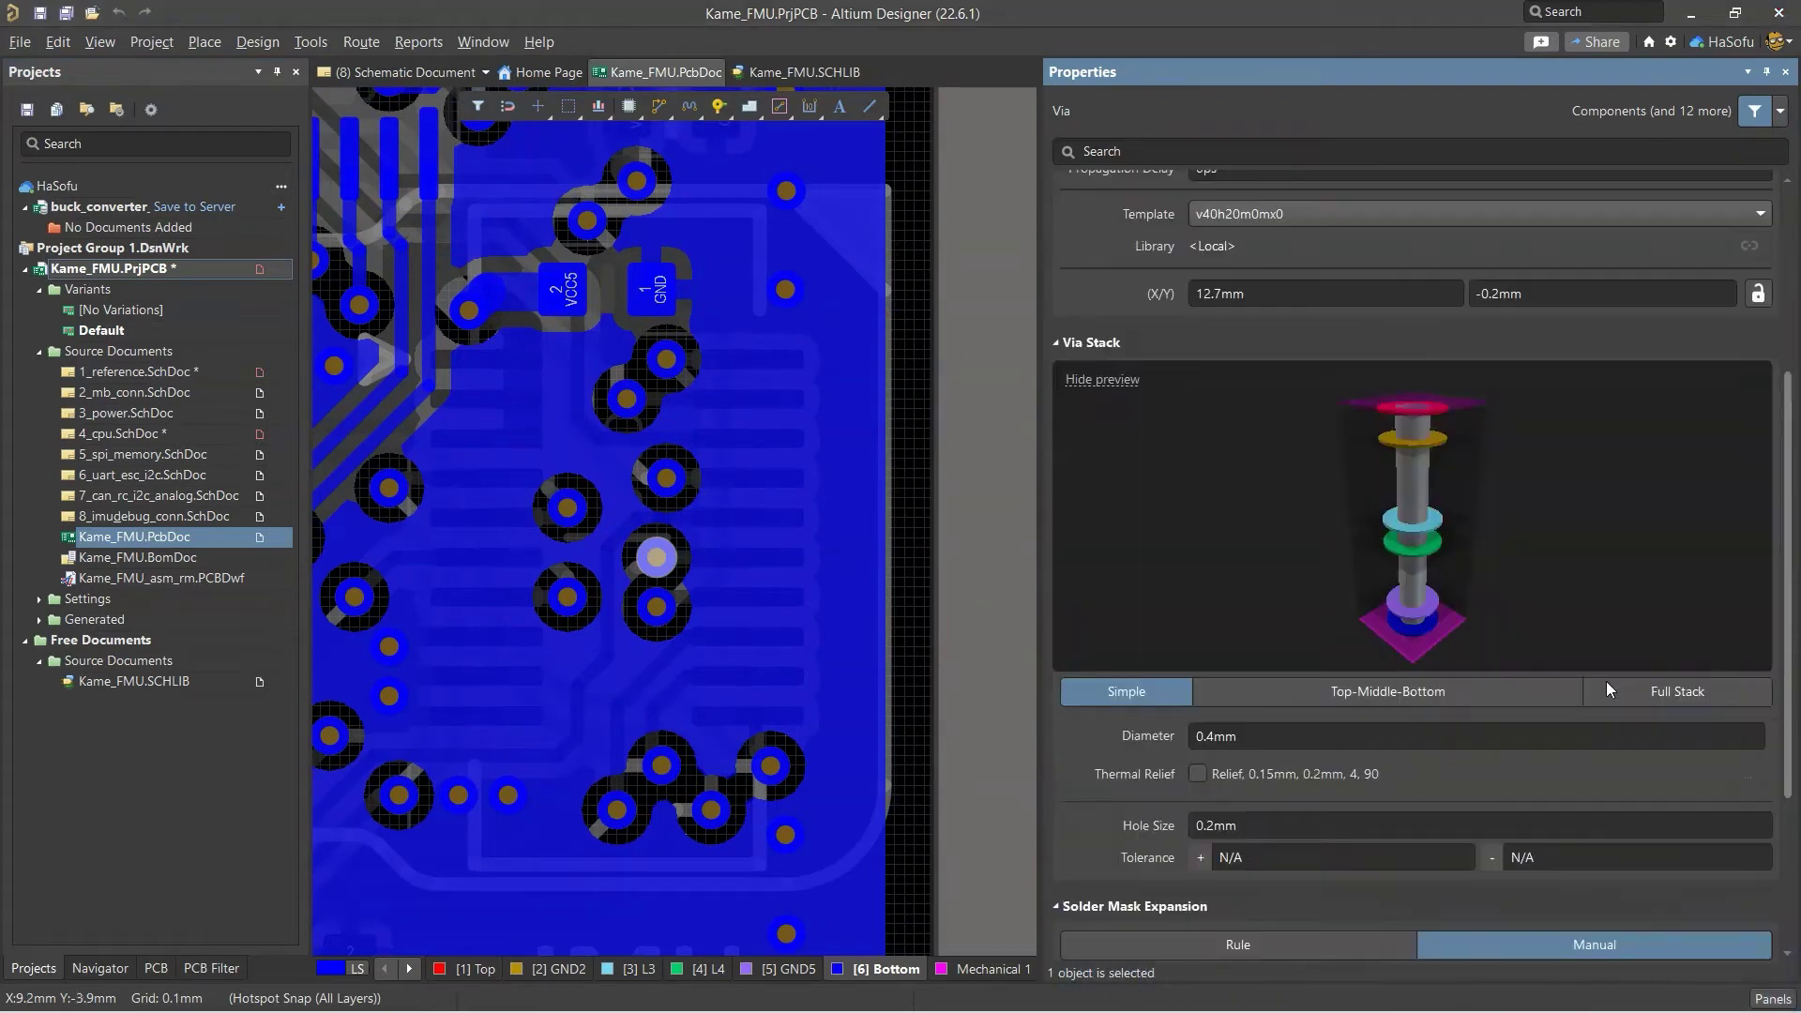
Try the Full Stack and Top-Middle-Bottom modes for the selected via, leaving it on Full Stack.
click(1606, 687)
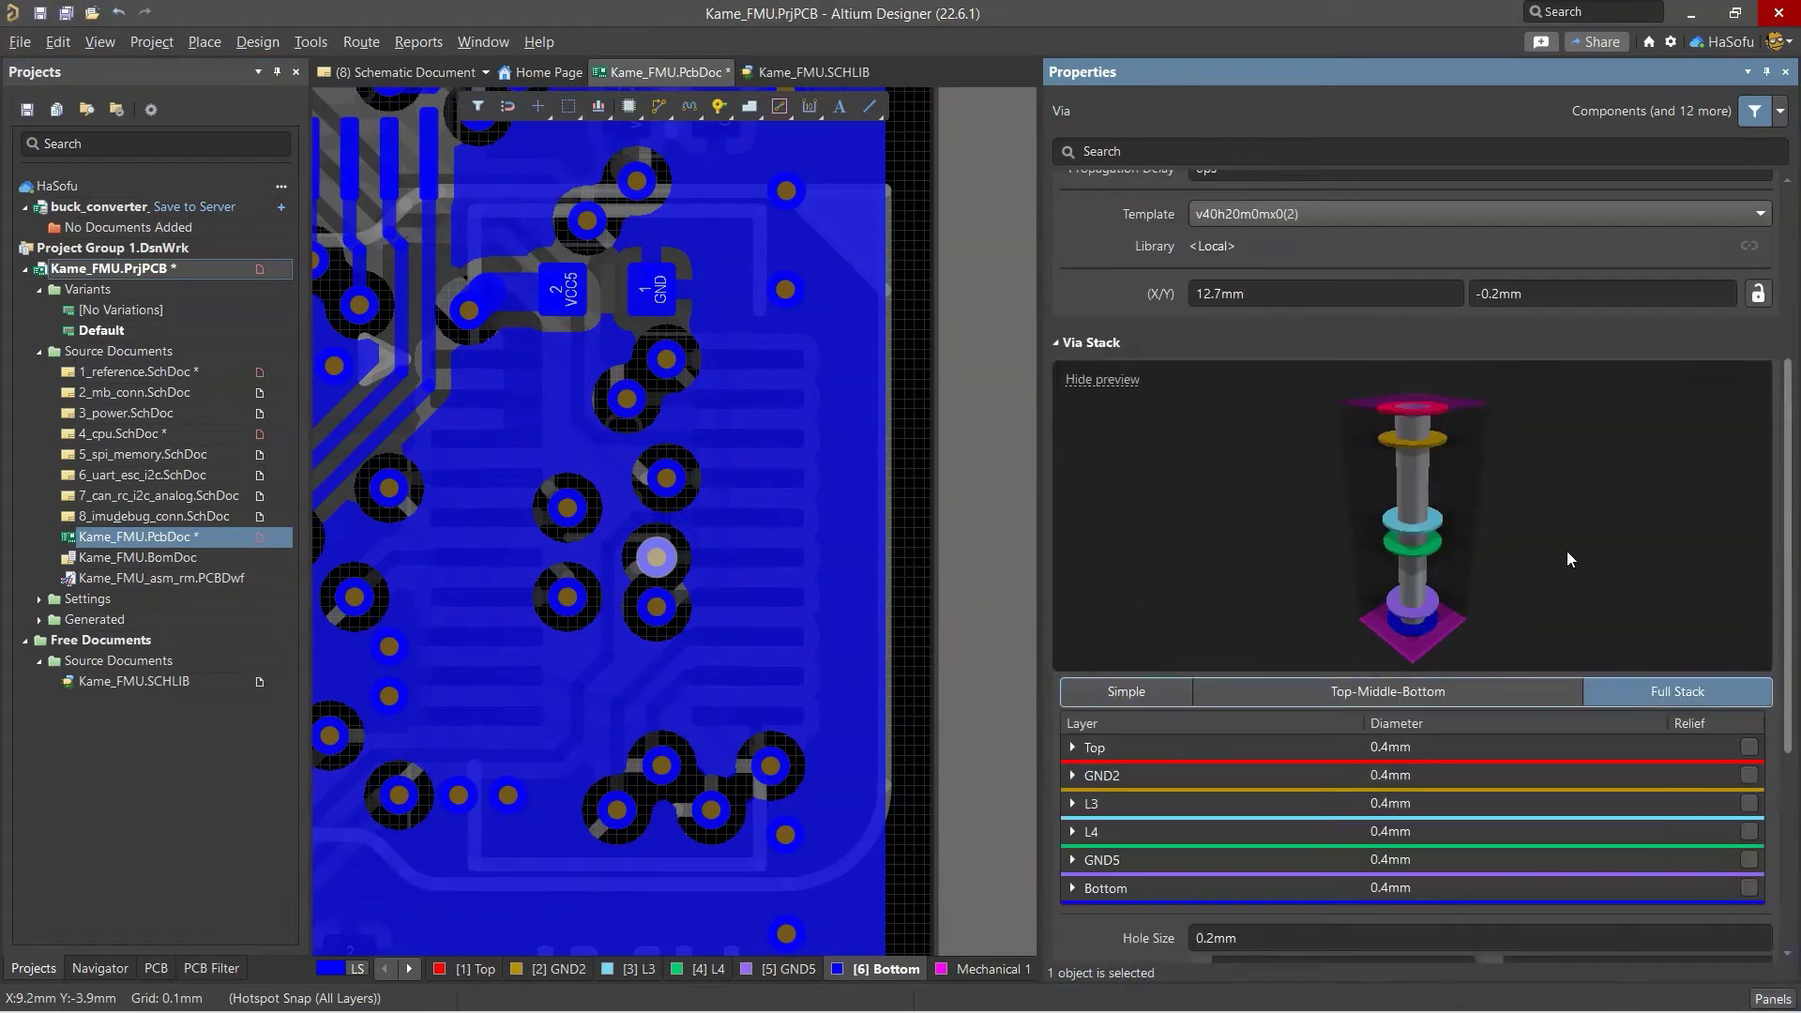
scroll(1567, 563, down, 2)
click(1478, 574)
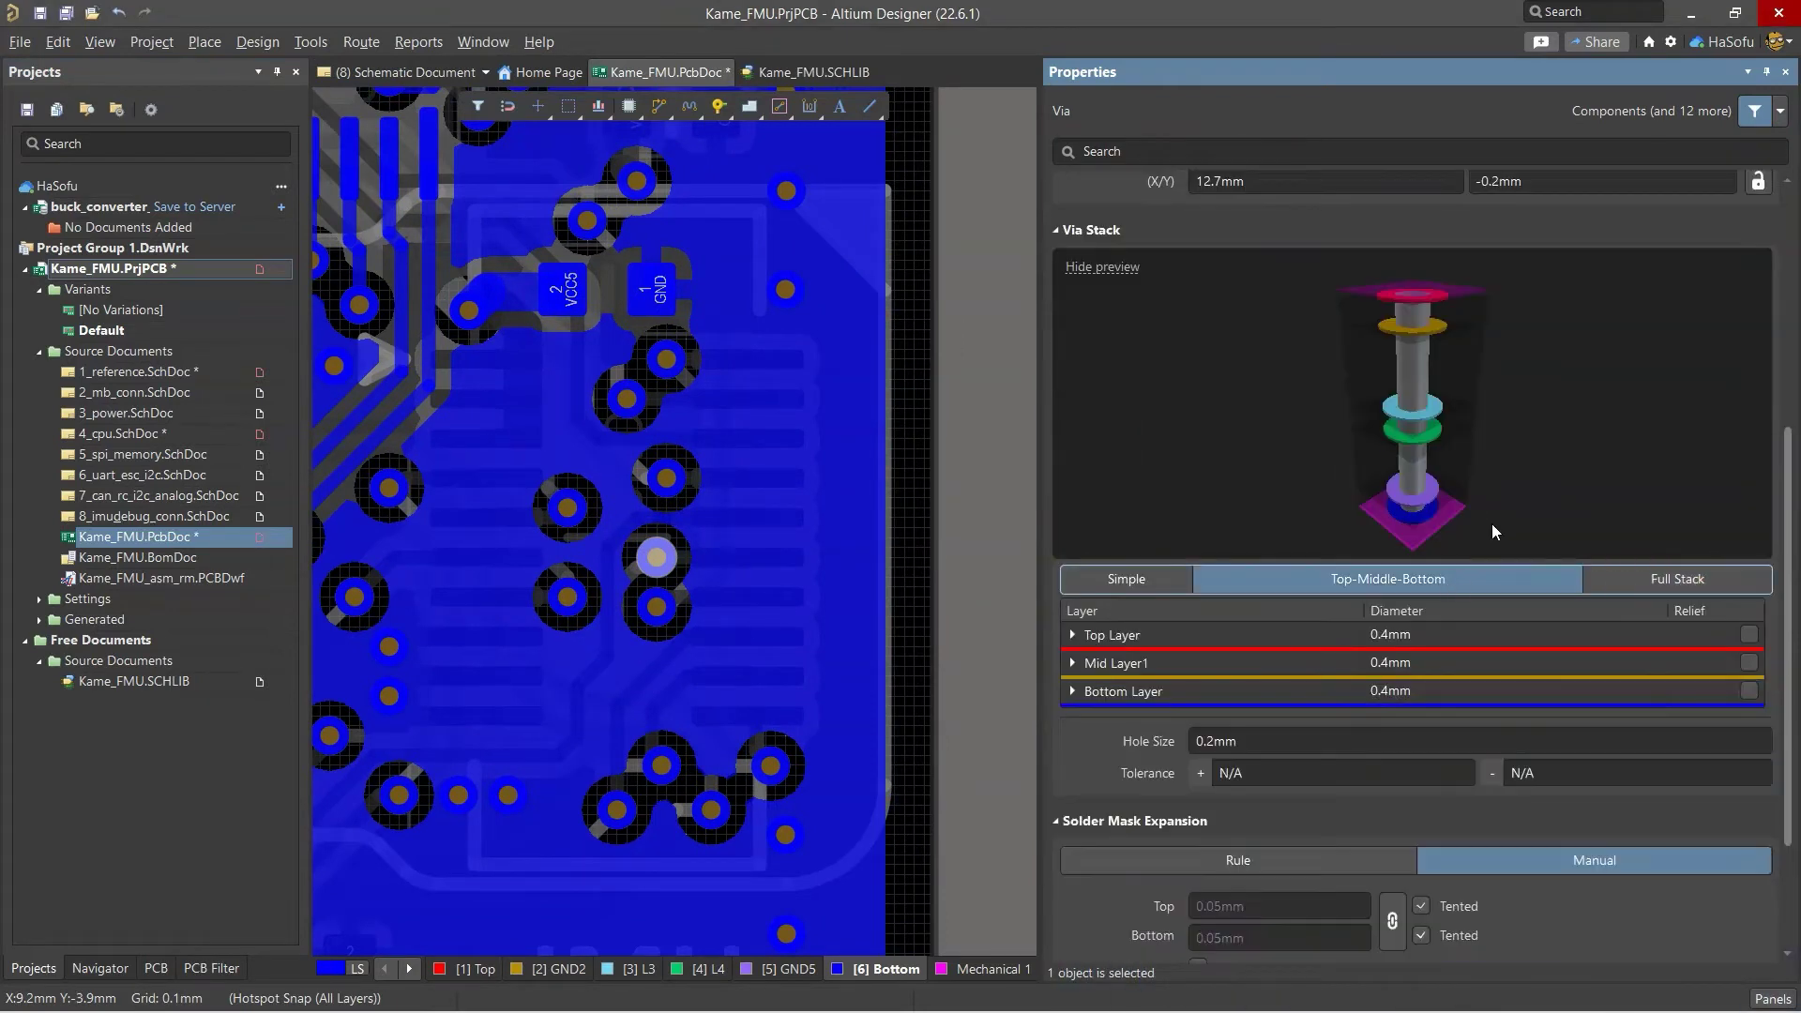
click(1666, 582)
Enable thermal relief on the via's Top layer and view its polygon connect style, leaving the style settings without saving.
click(1072, 636)
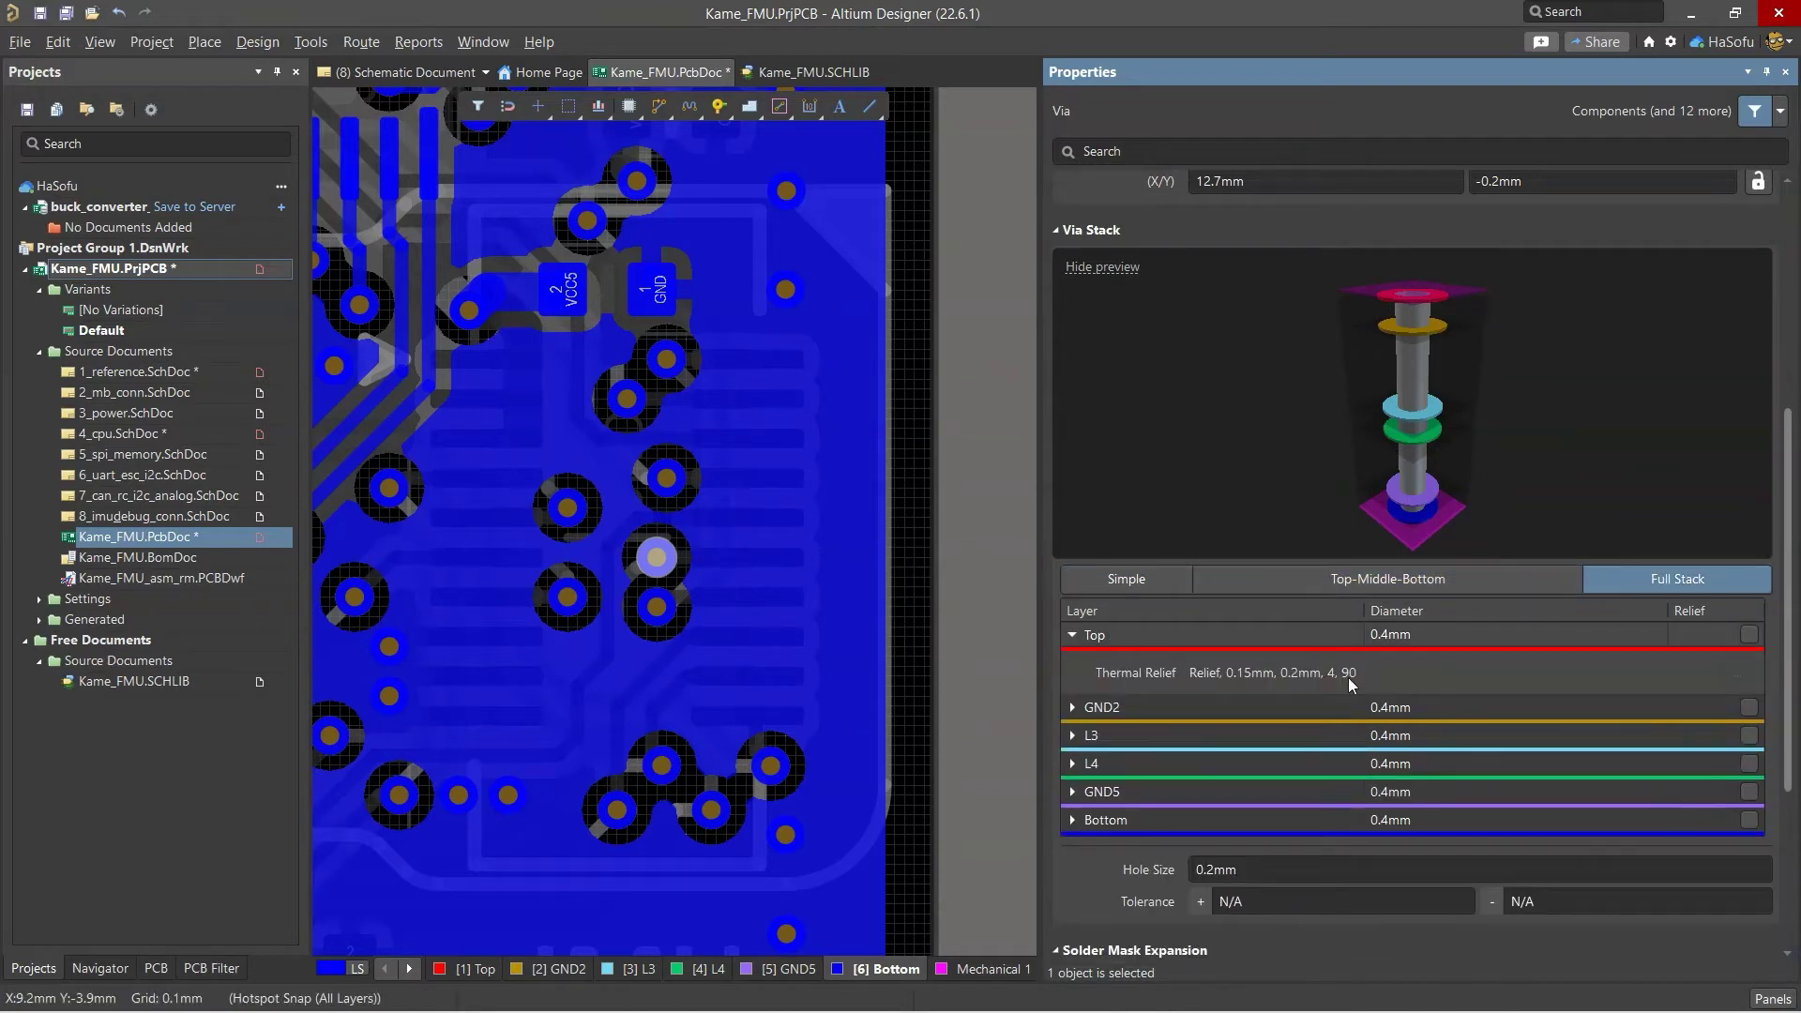
click(1736, 674)
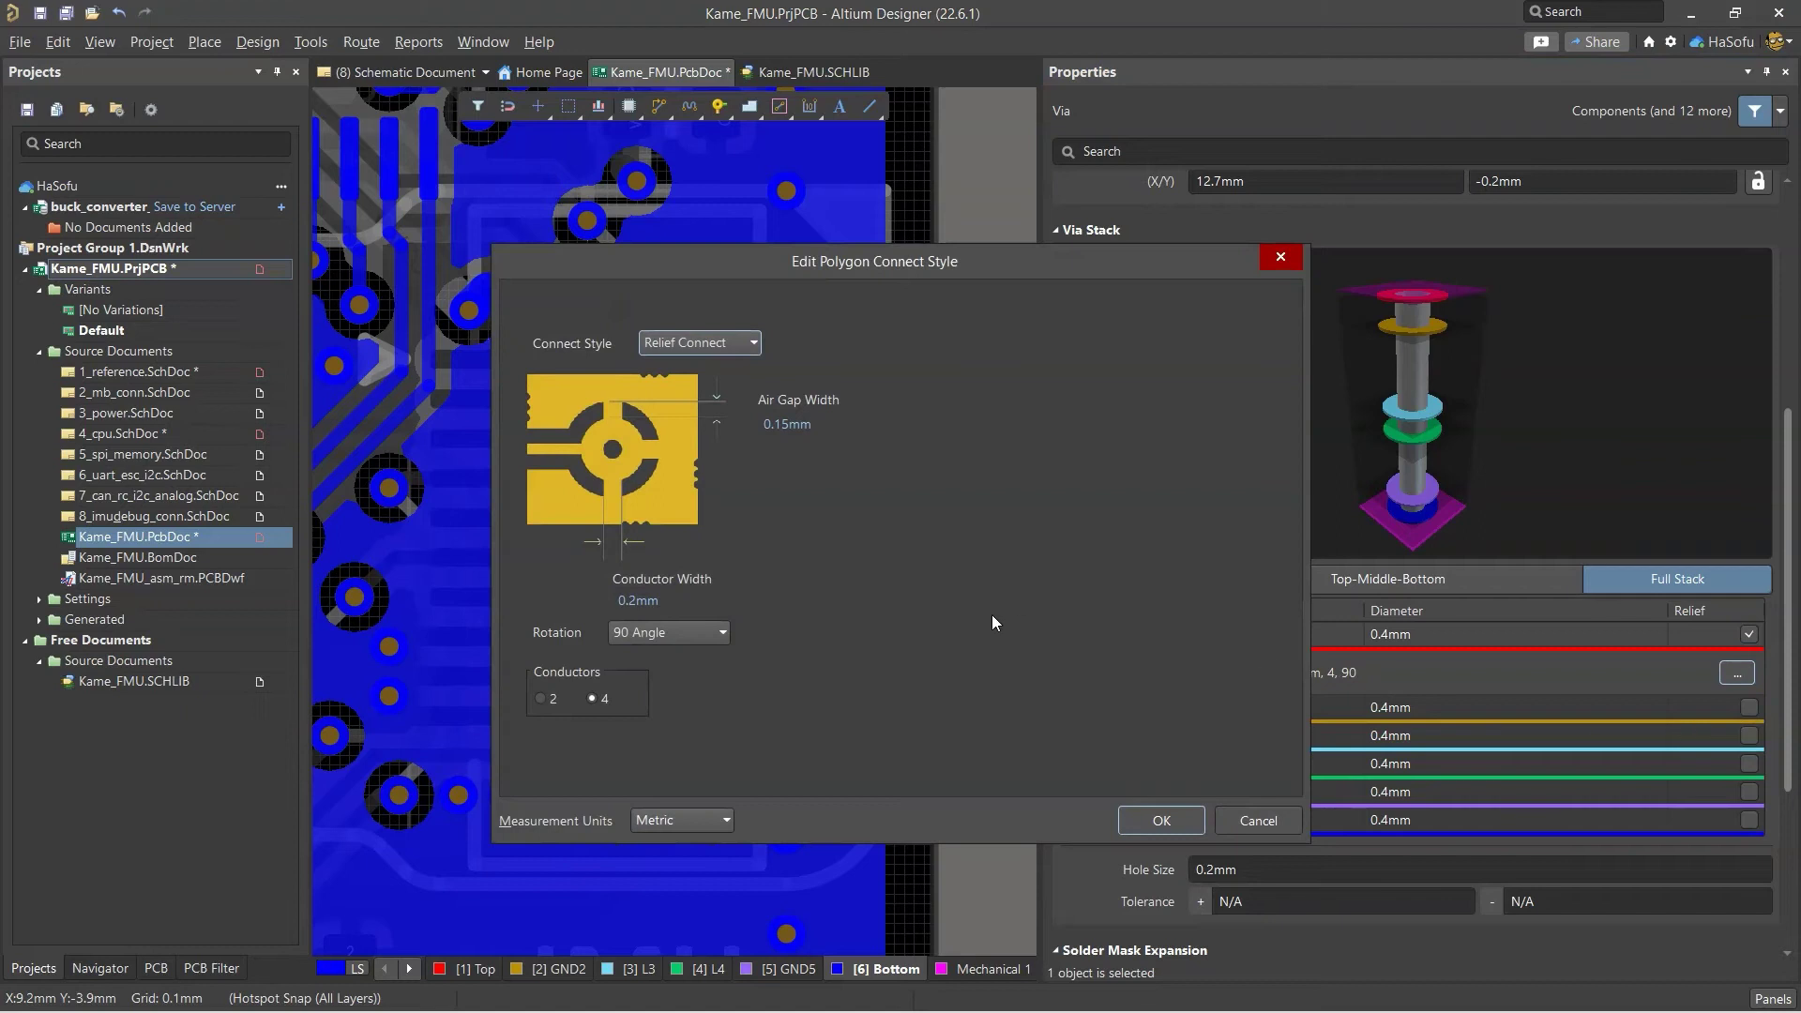
click(1257, 821)
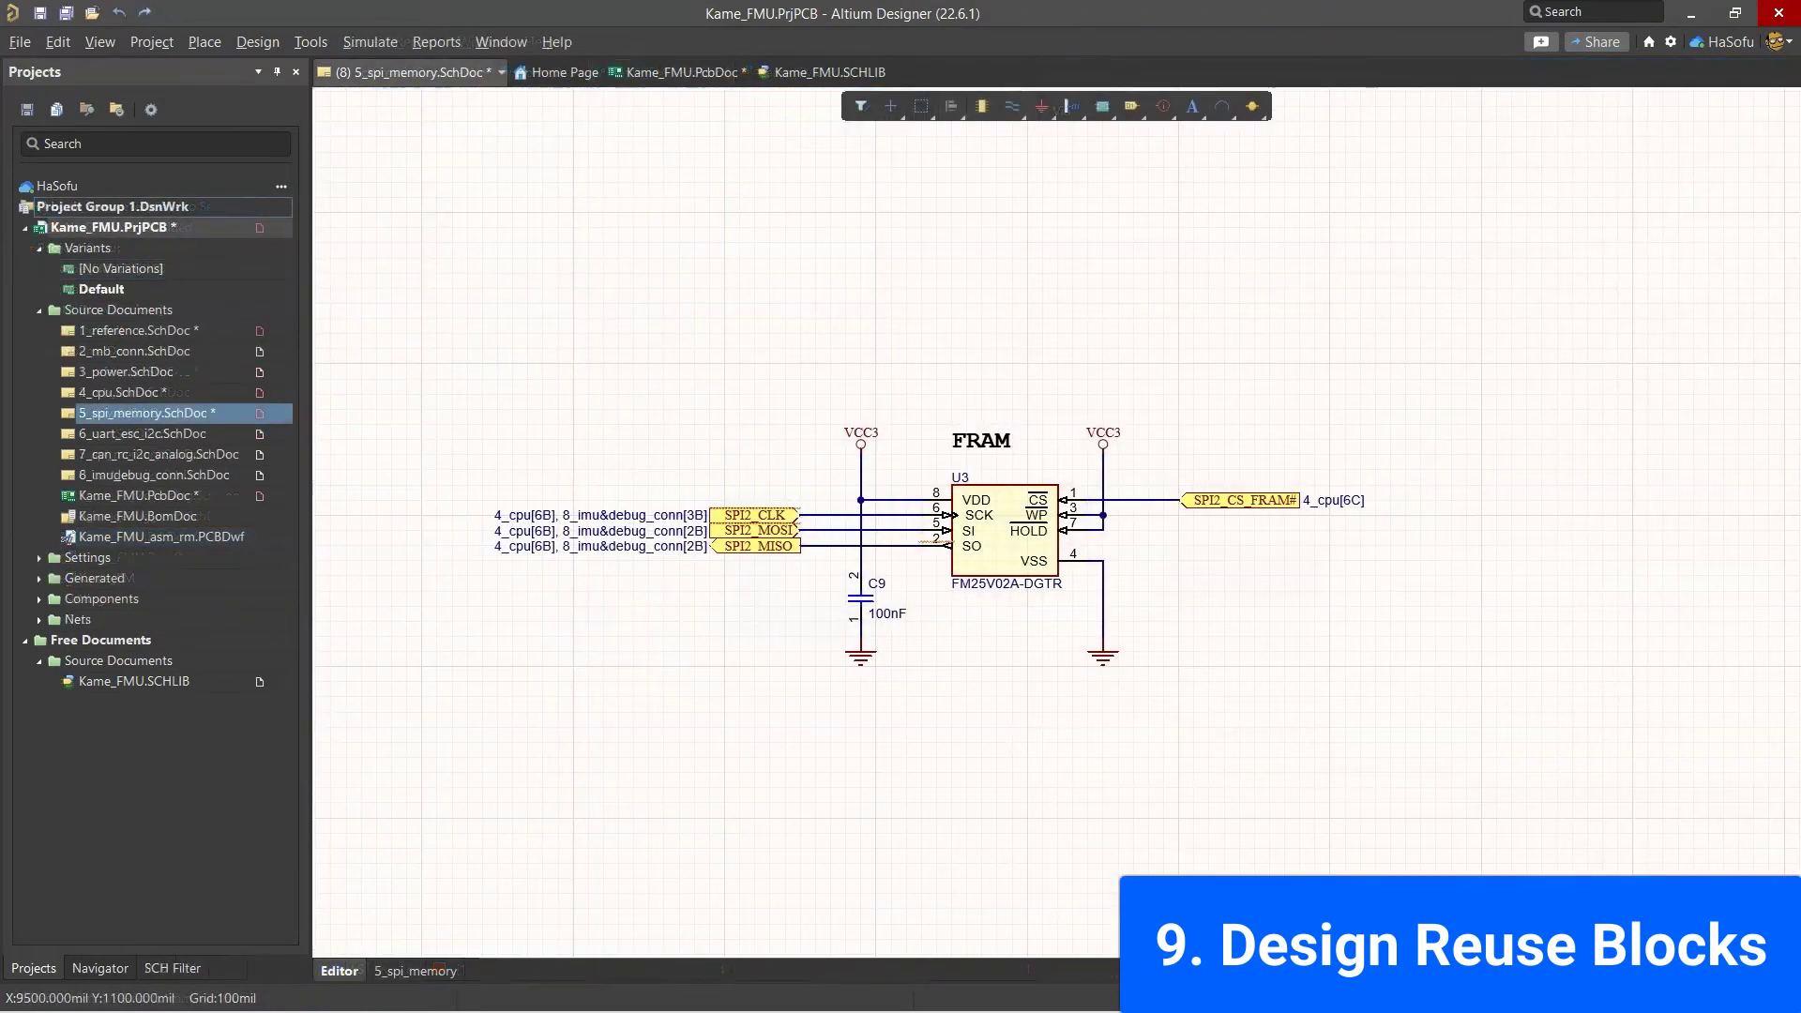
Place two copies of the reuse1_spi design reuse block on the 5_spi_memory schematic, above and below the existing FRAM circuit.
click(1763, 997)
click(1704, 700)
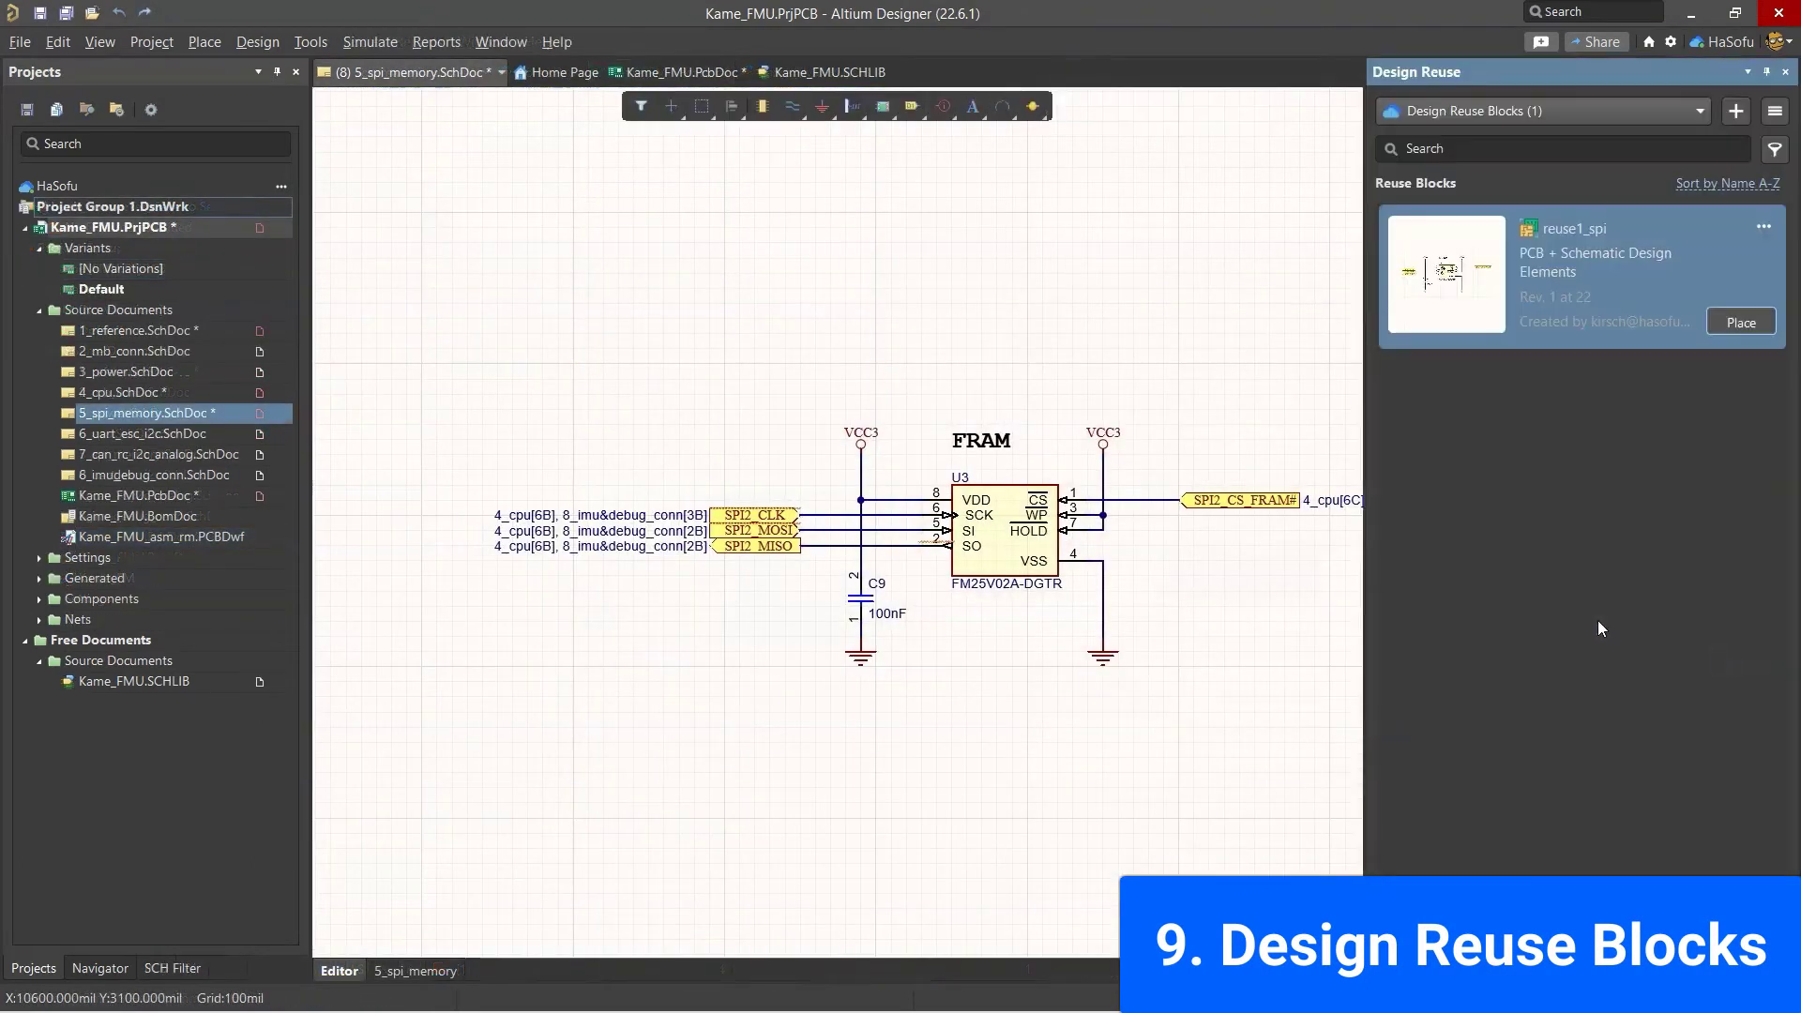
click(1745, 323)
click(774, 209)
click(1741, 322)
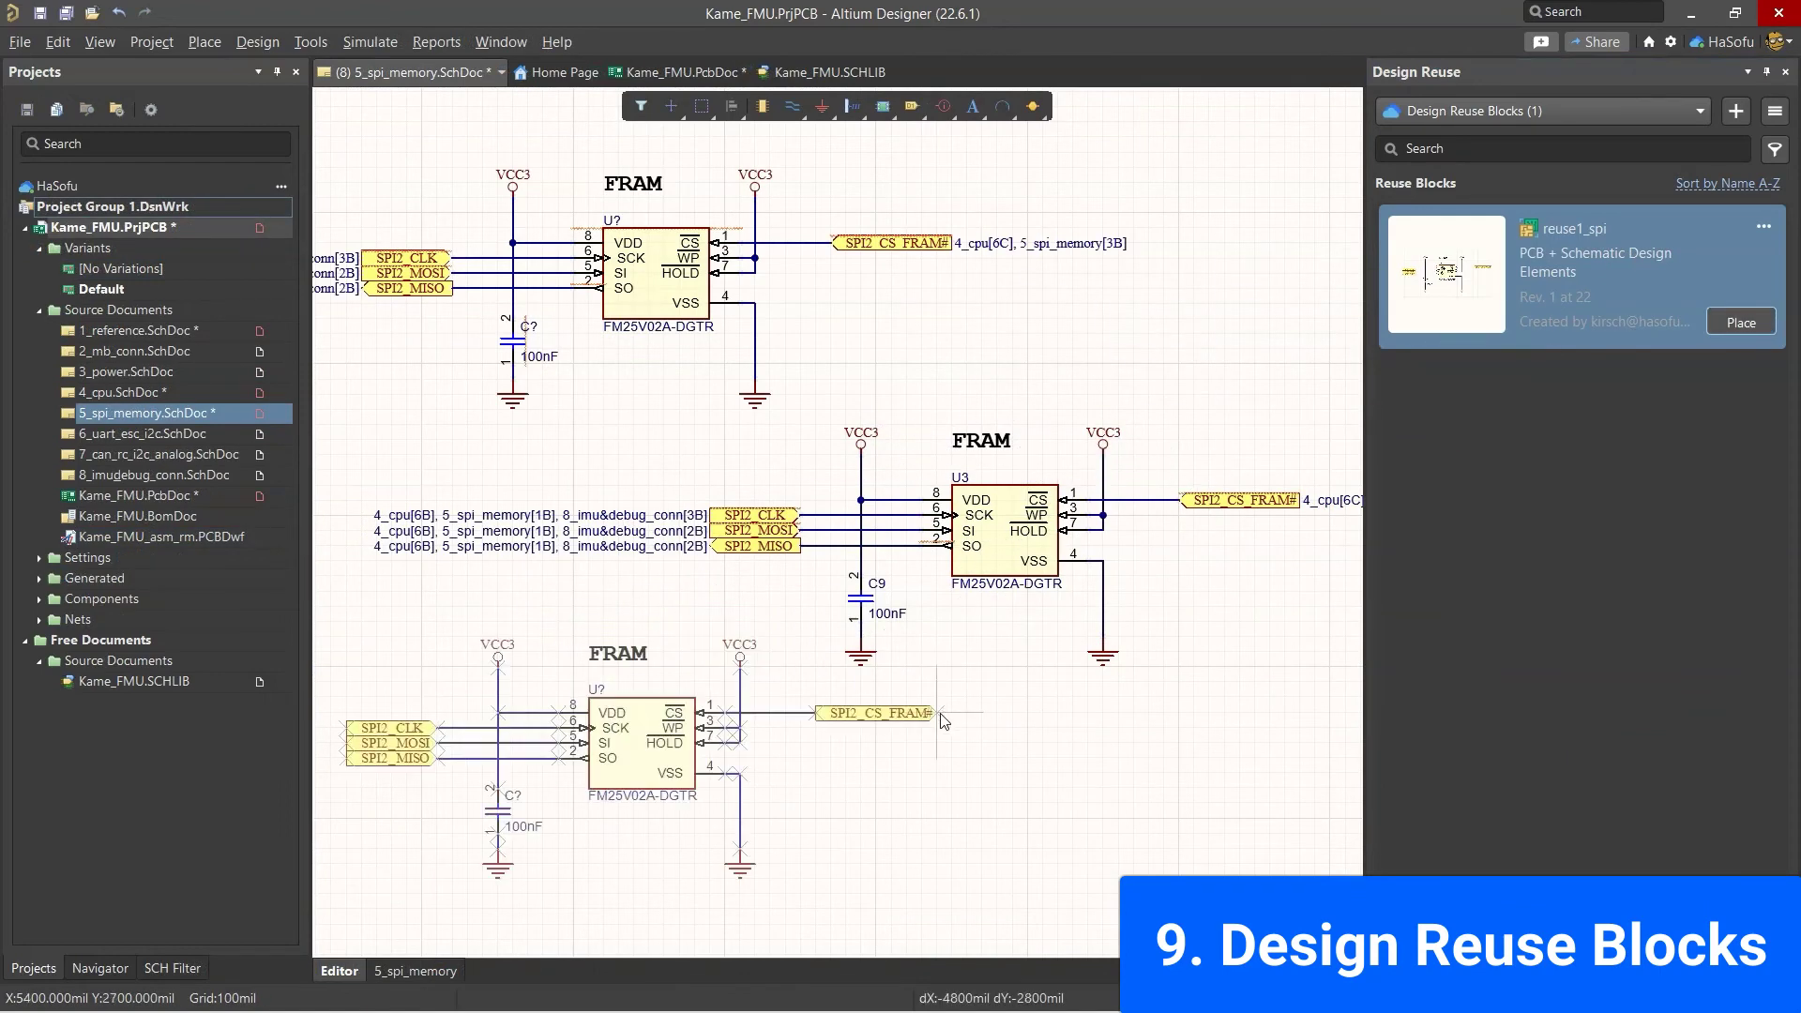
click(750, 678)
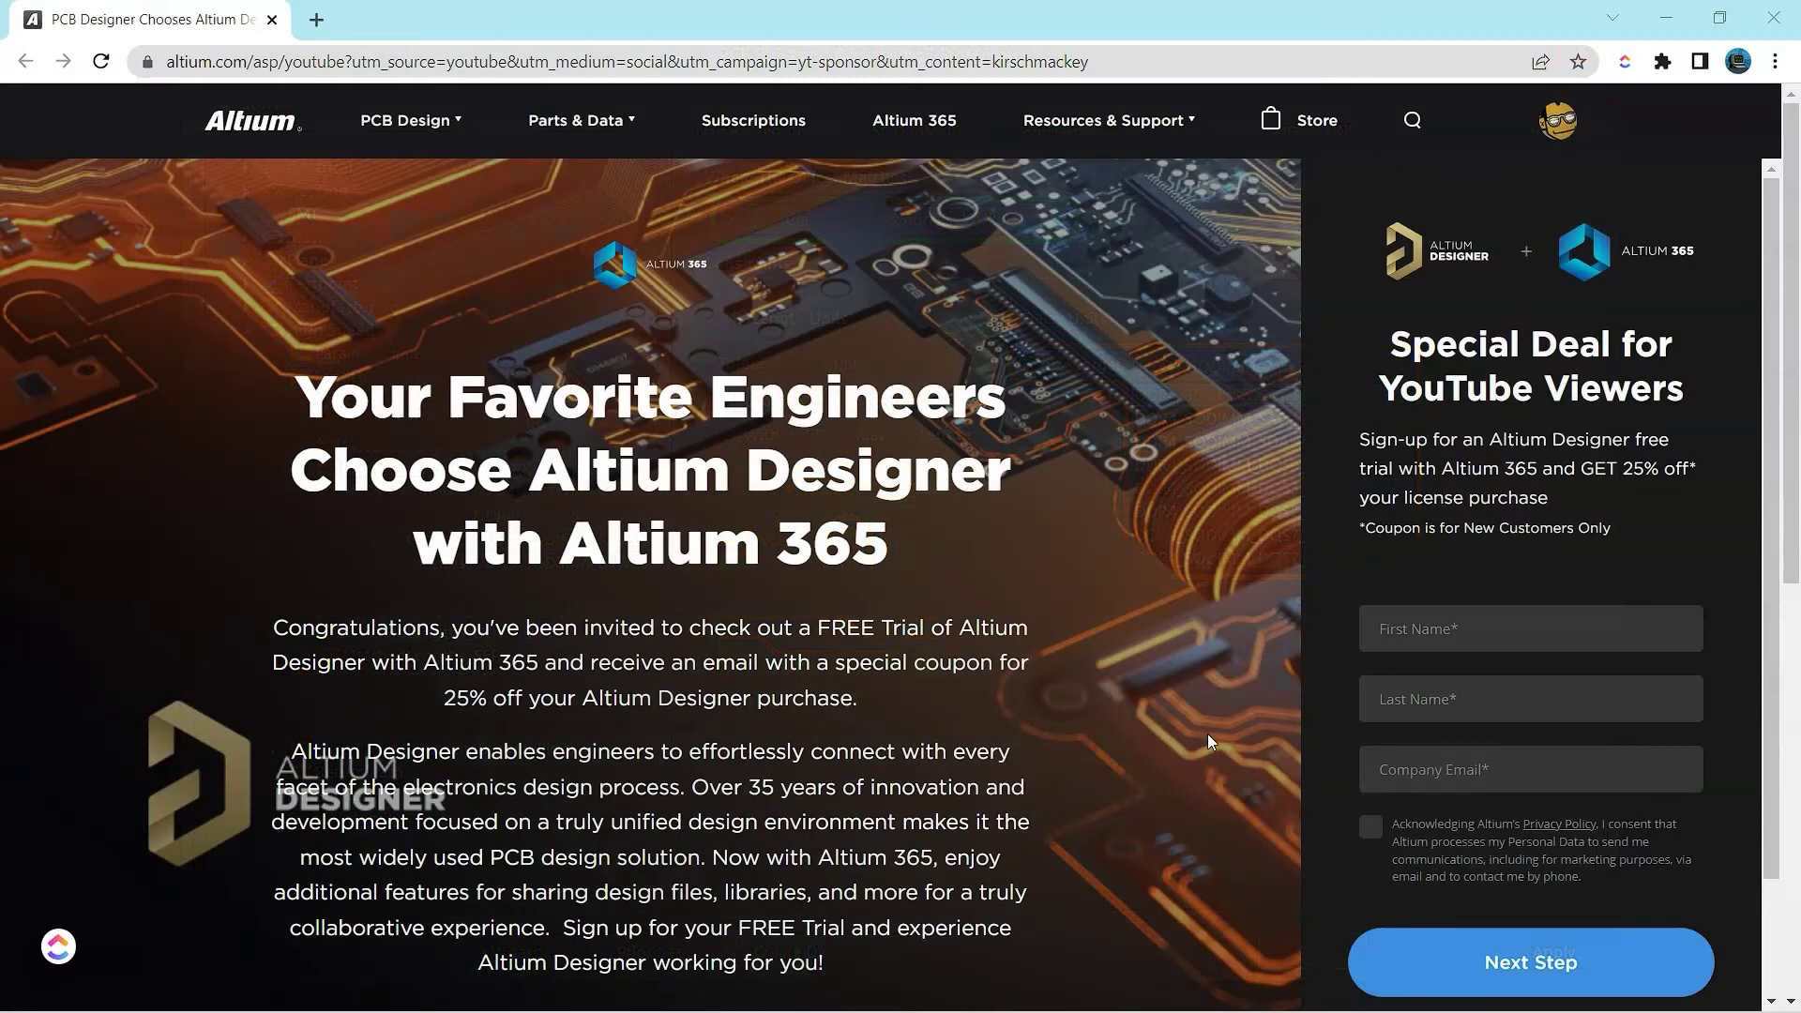
Switch to the browser, examine Altium's trial offer page for YouTube viewers, and play its embedded video from about 1:05.
scroll(1219, 712, down, 5)
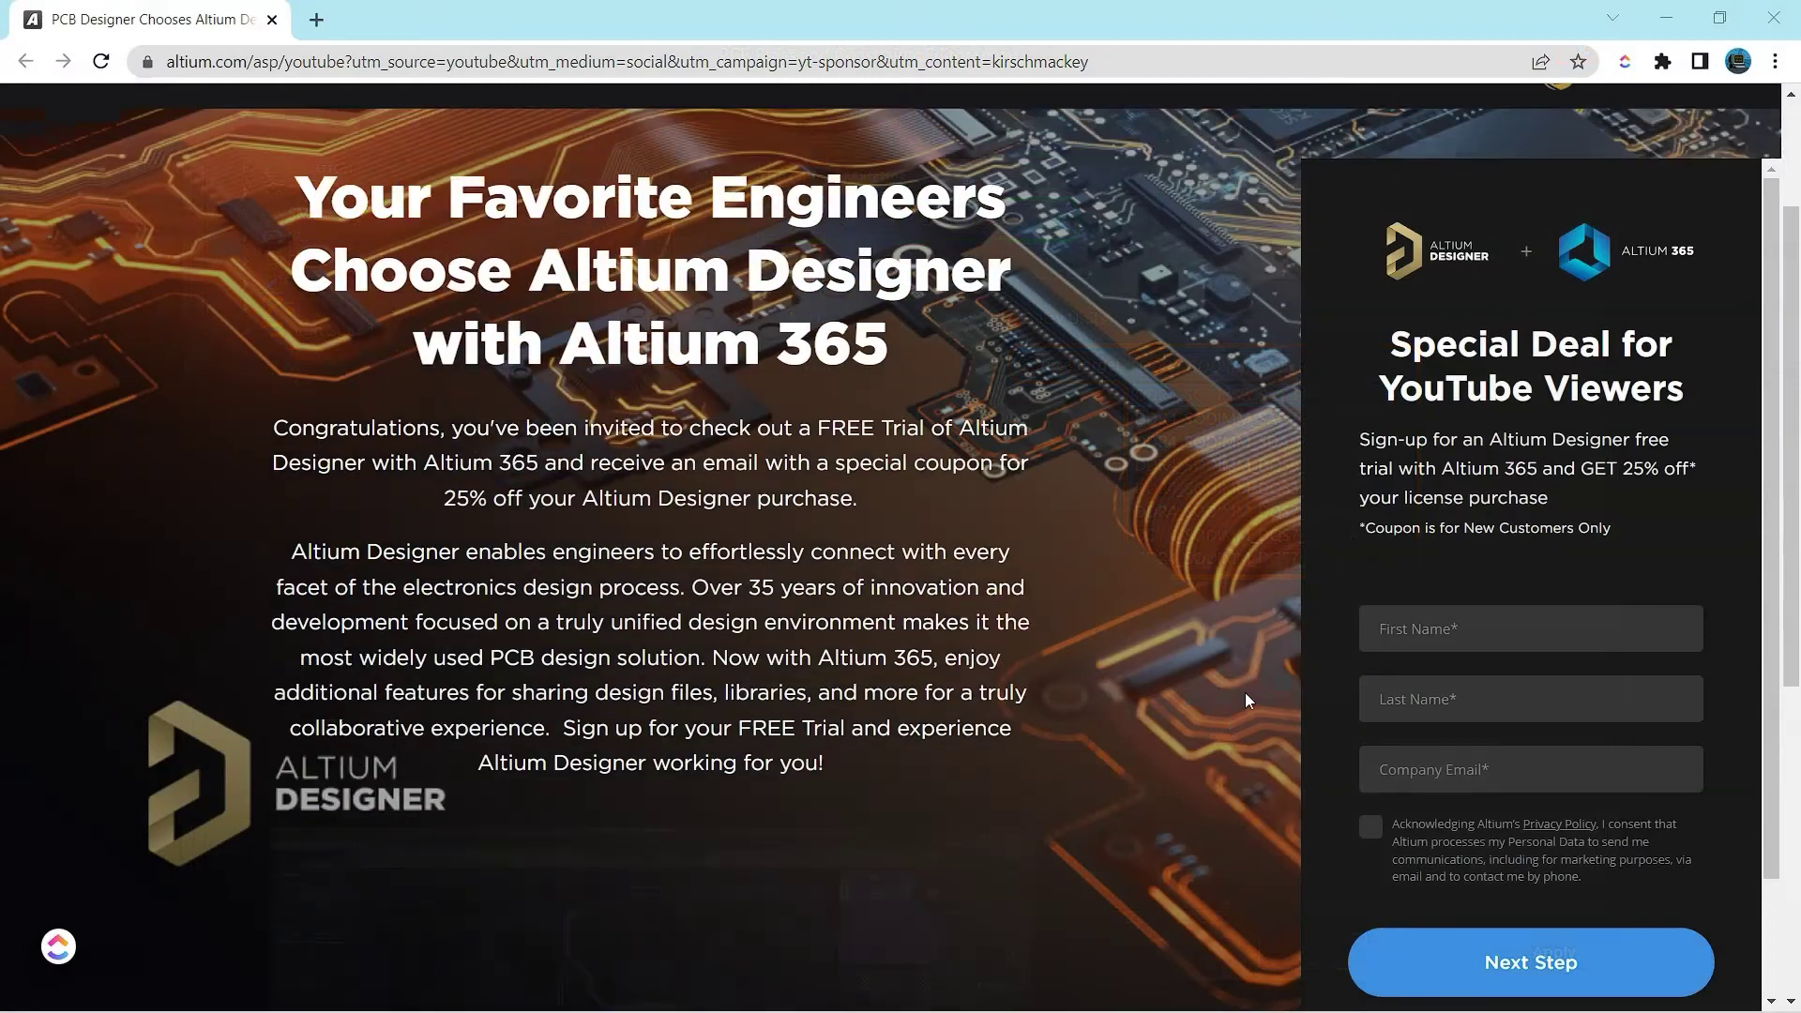
scroll(1245, 686, down, 3)
click(924, 580)
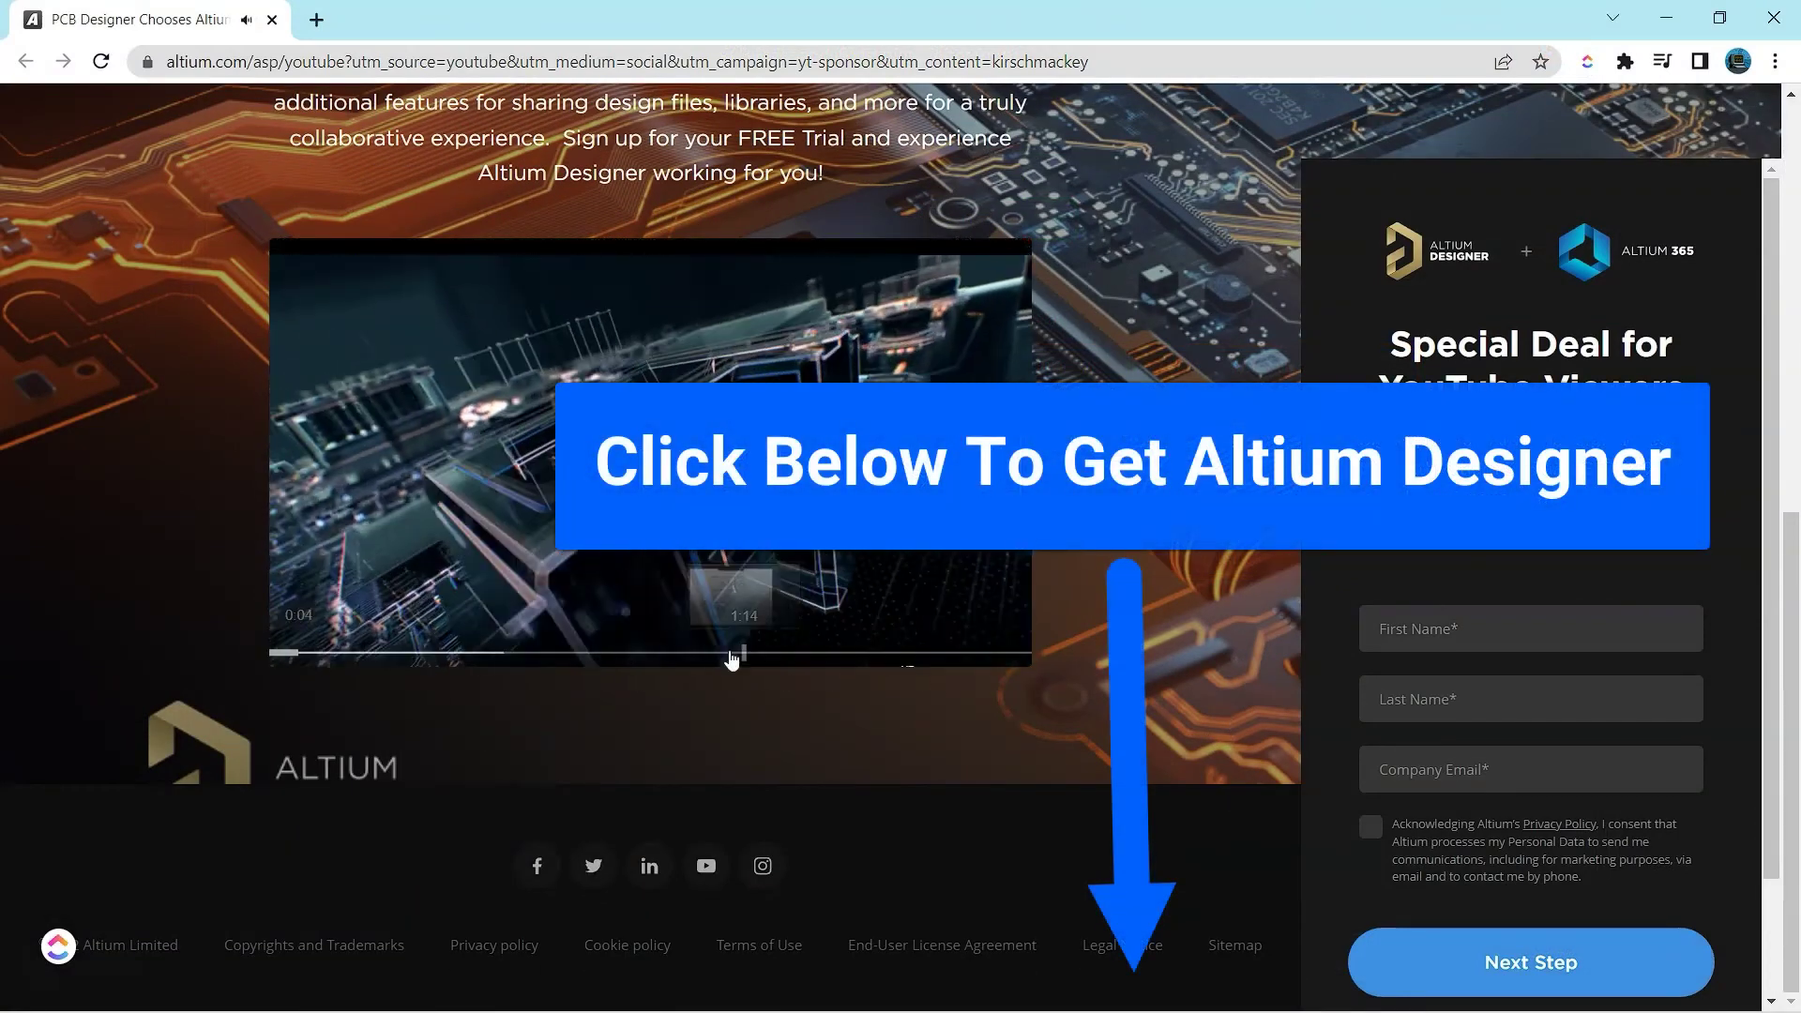
click(688, 657)
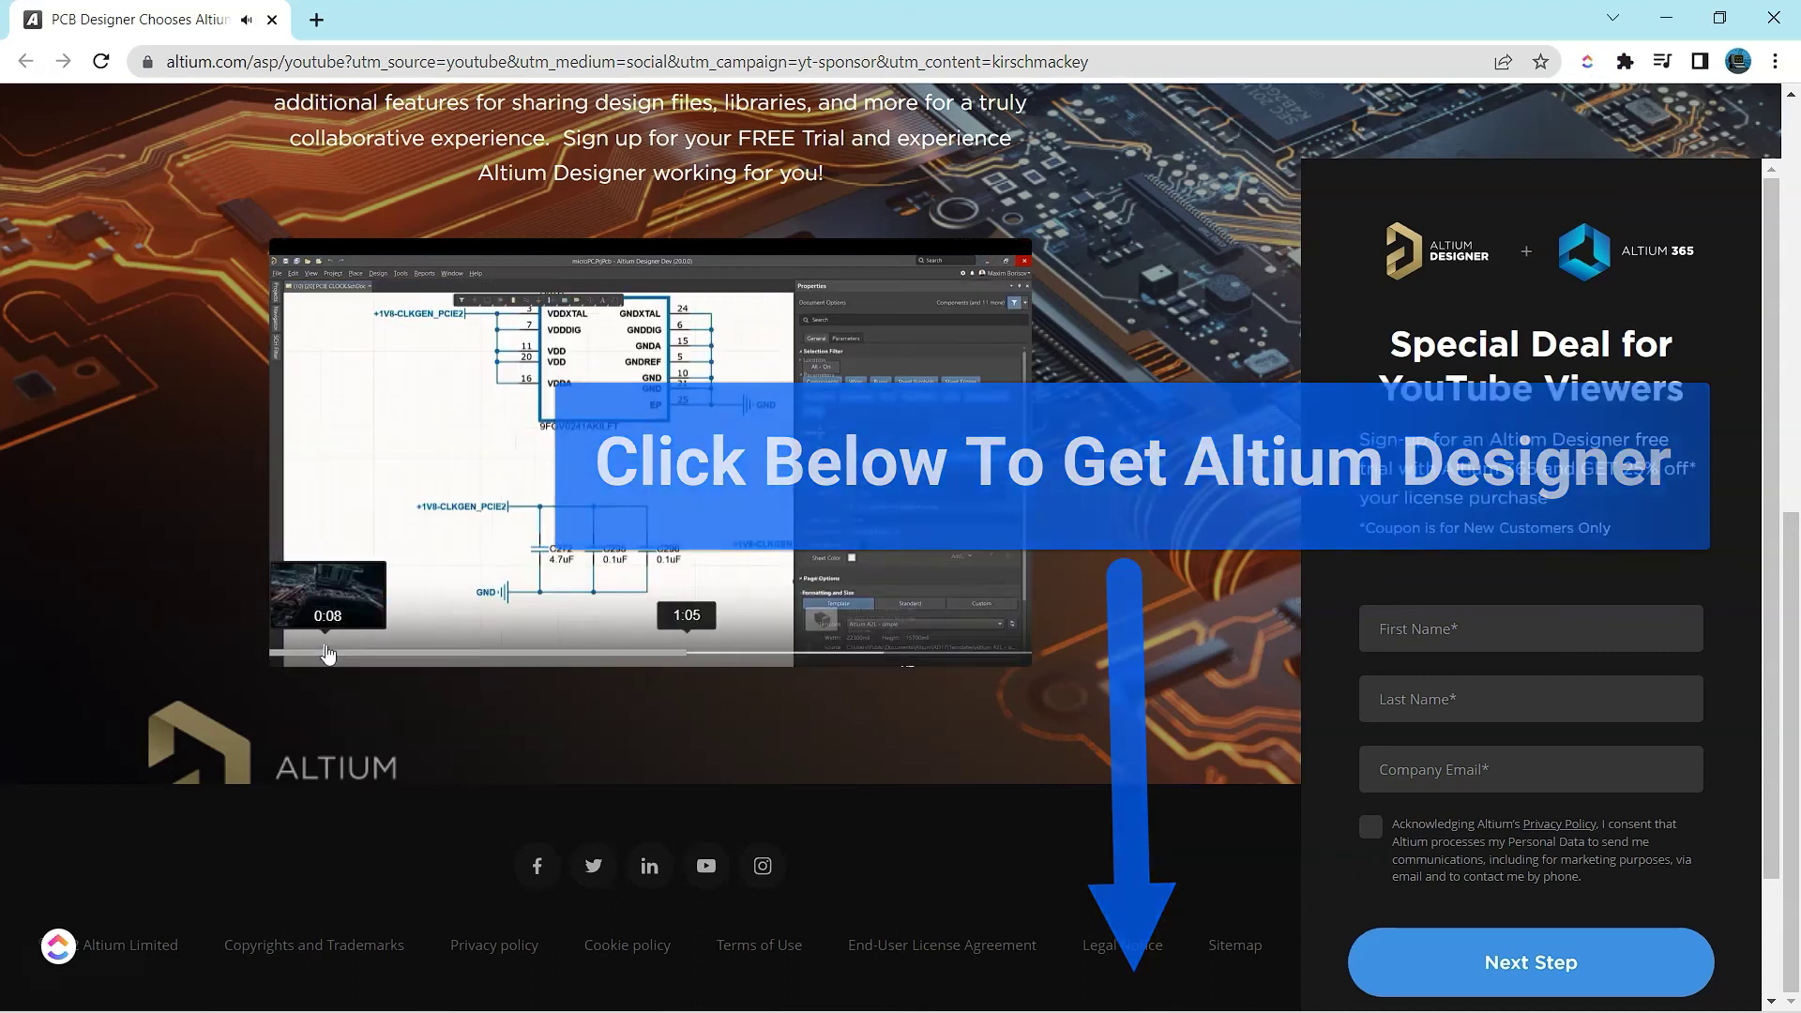
scroll(1619, 640, down, 2)
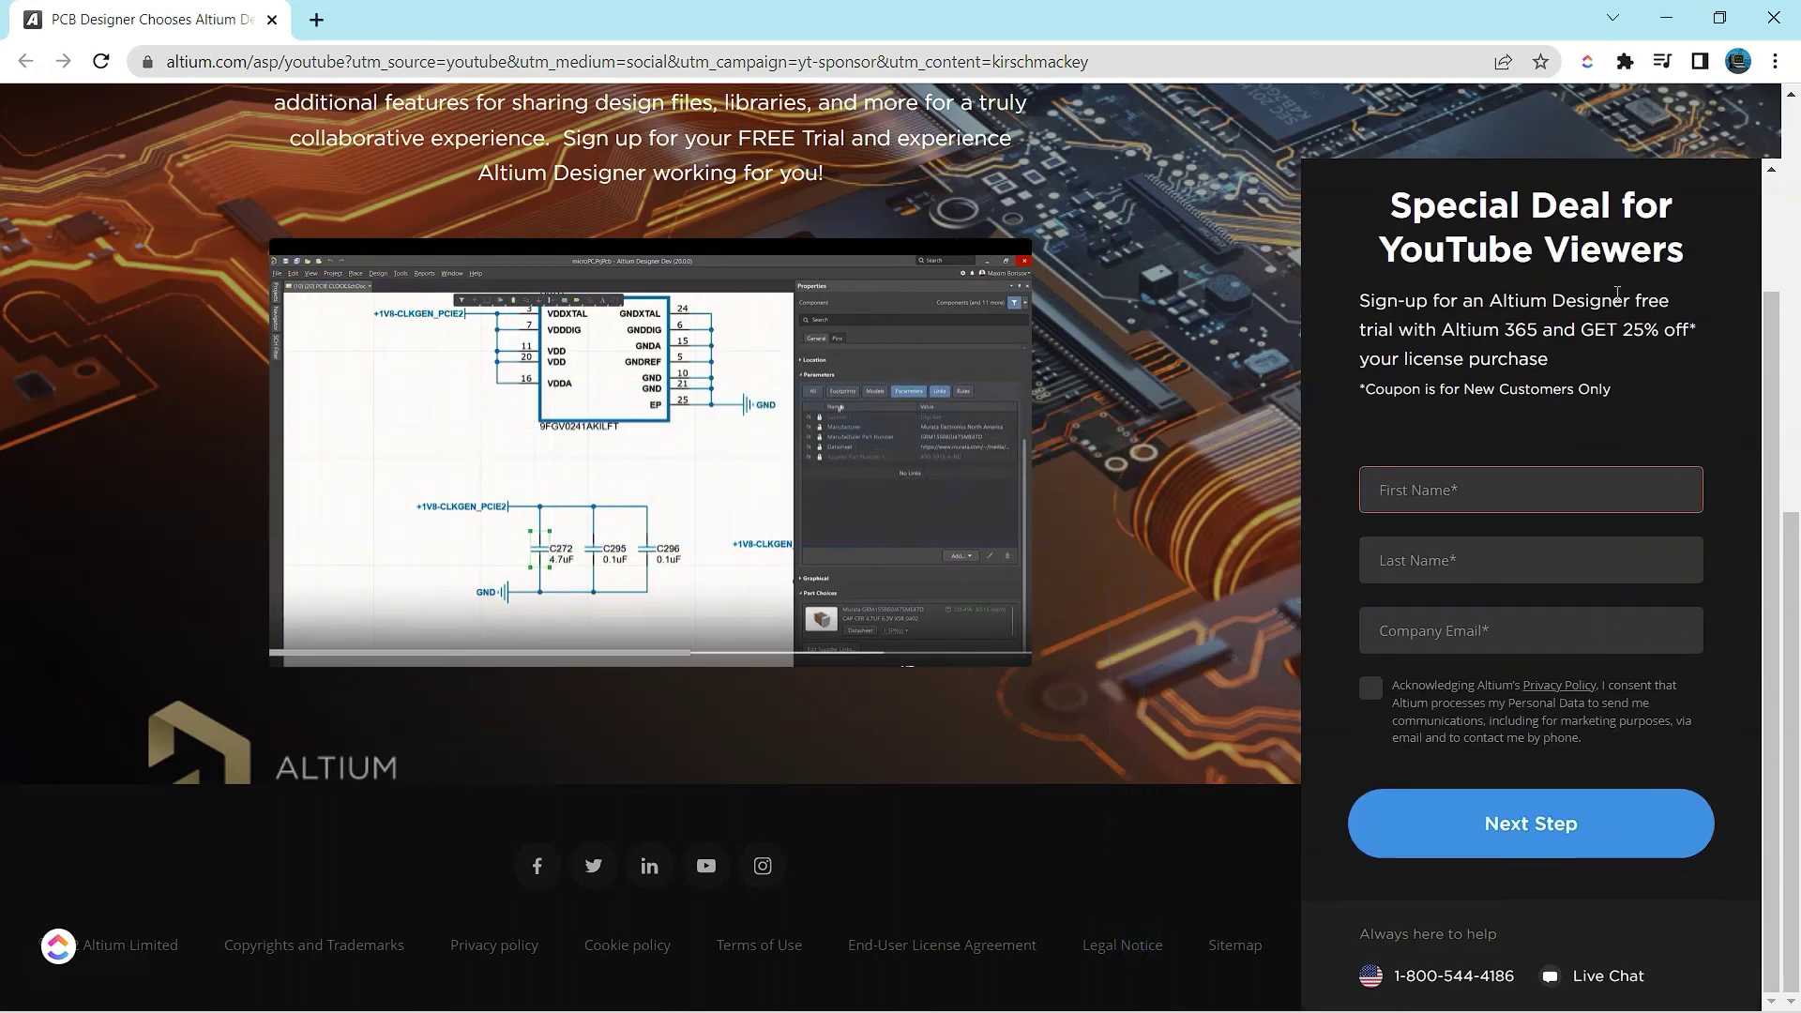
scroll(1624, 327, up, 2)
scroll(1240, 436, up, 8)
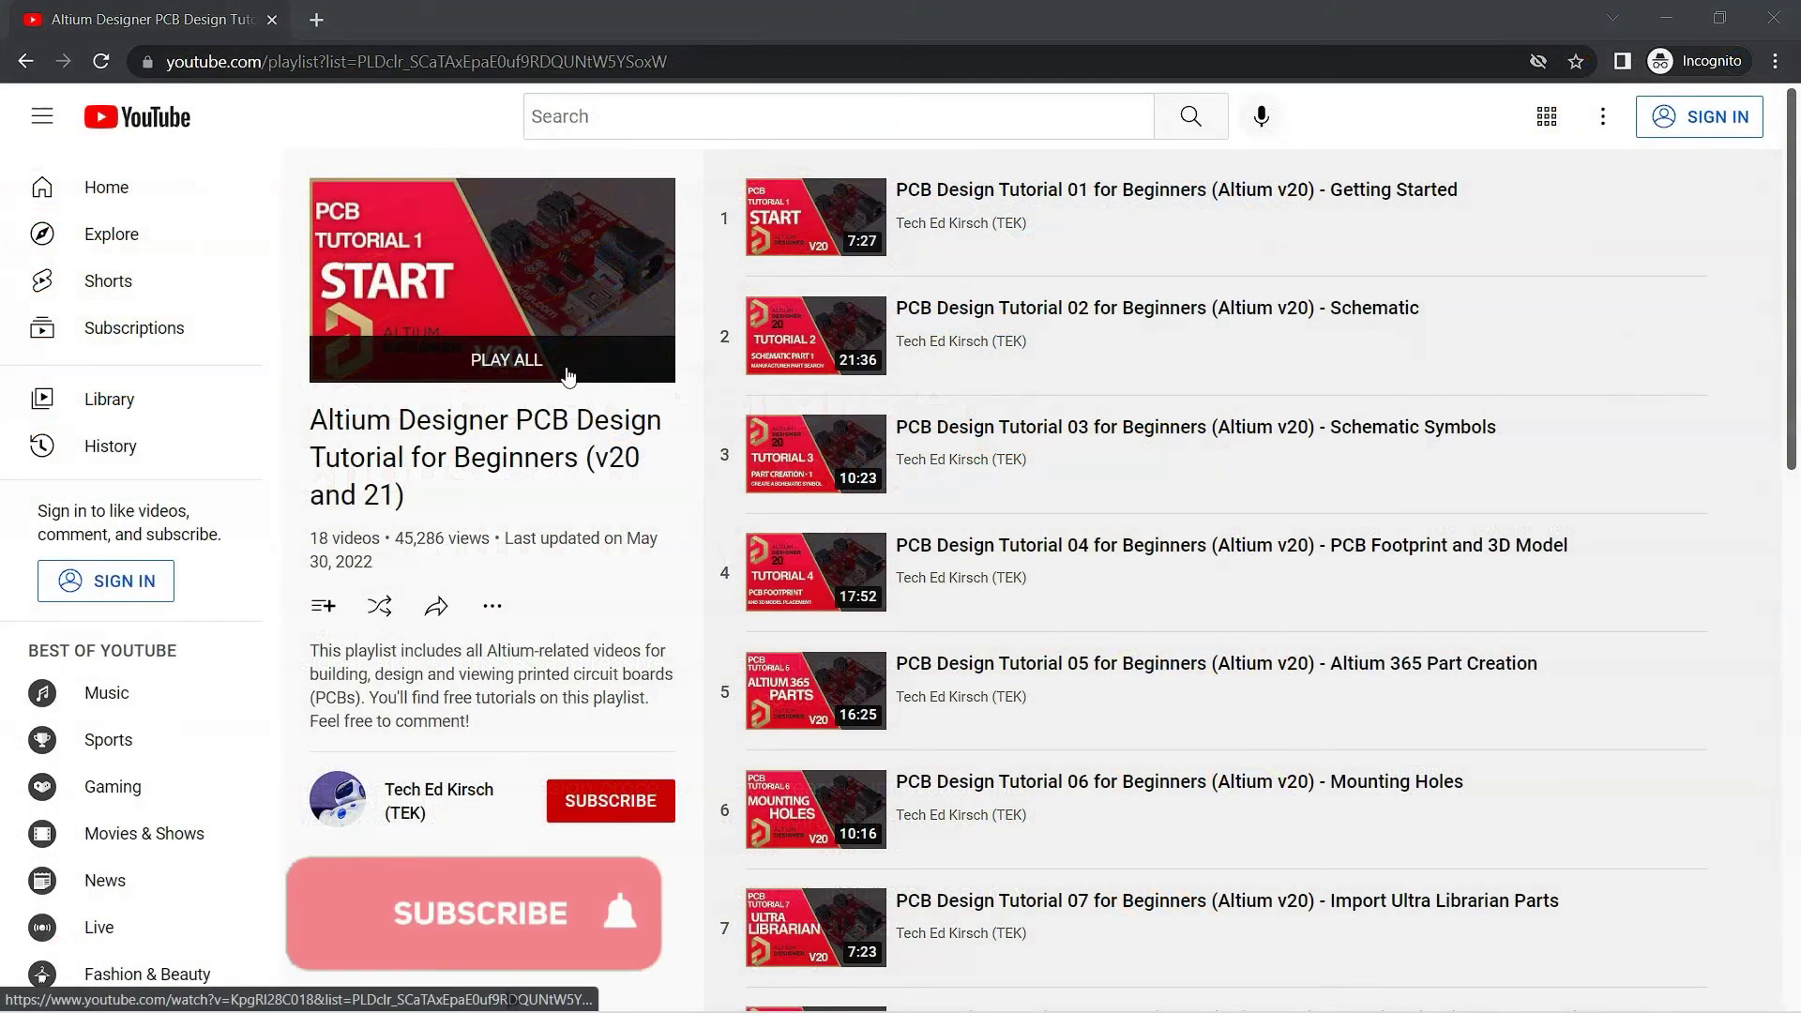
Browse the Altium Designer PCB Design Tutorial for Beginners playlist on YouTube and open Tutorial 17, Documentation + End.
scroll(568, 377, down, 5)
scroll(582, 379, up, 5)
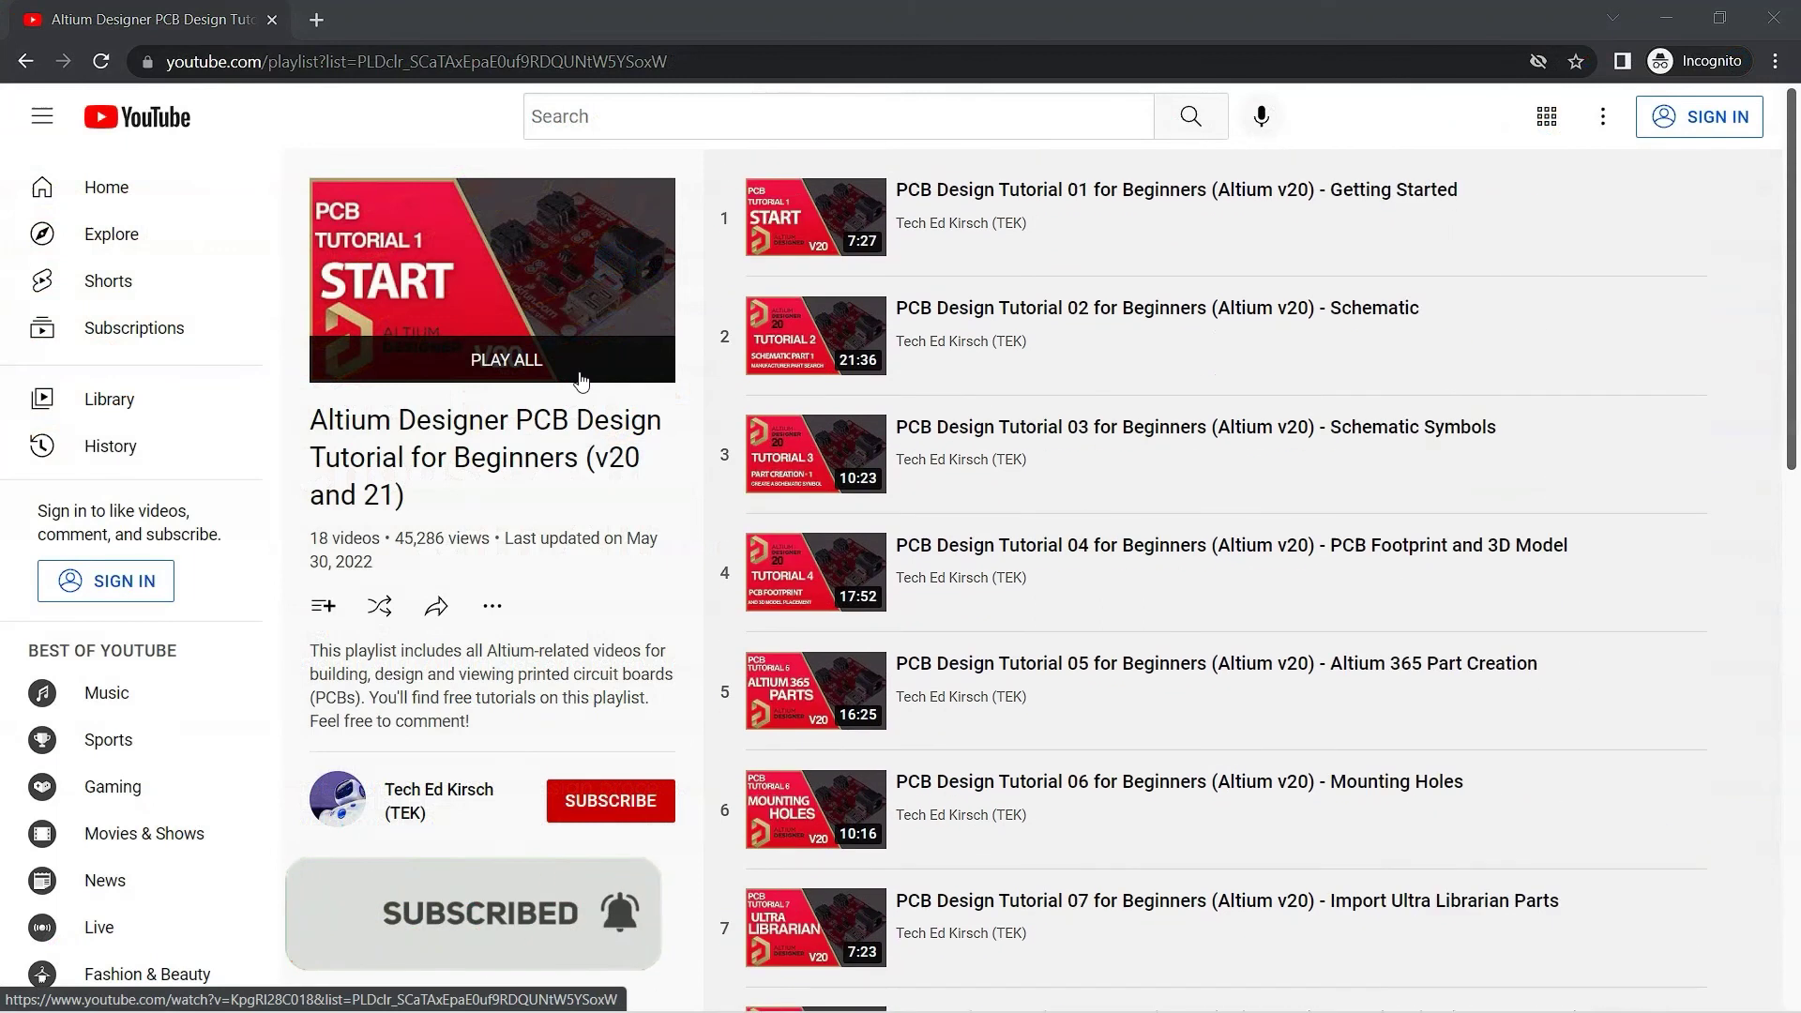
scroll(1011, 814, down, 13)
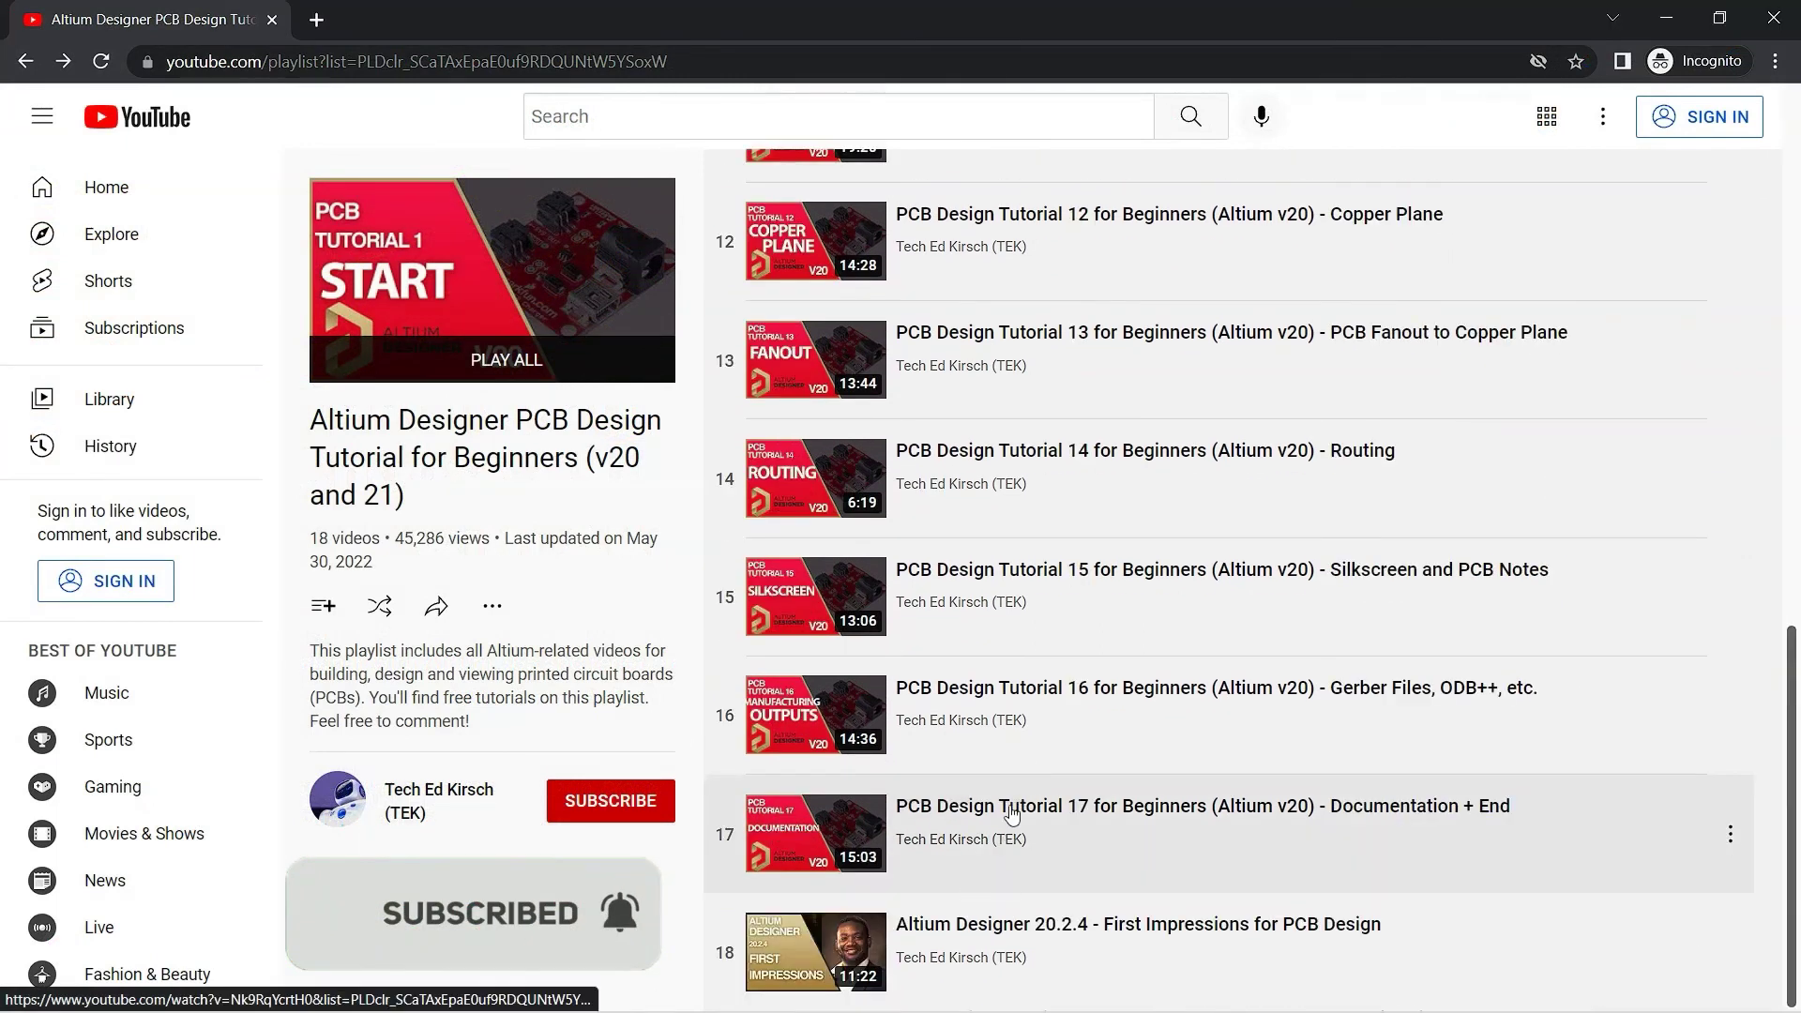
click(1011, 814)
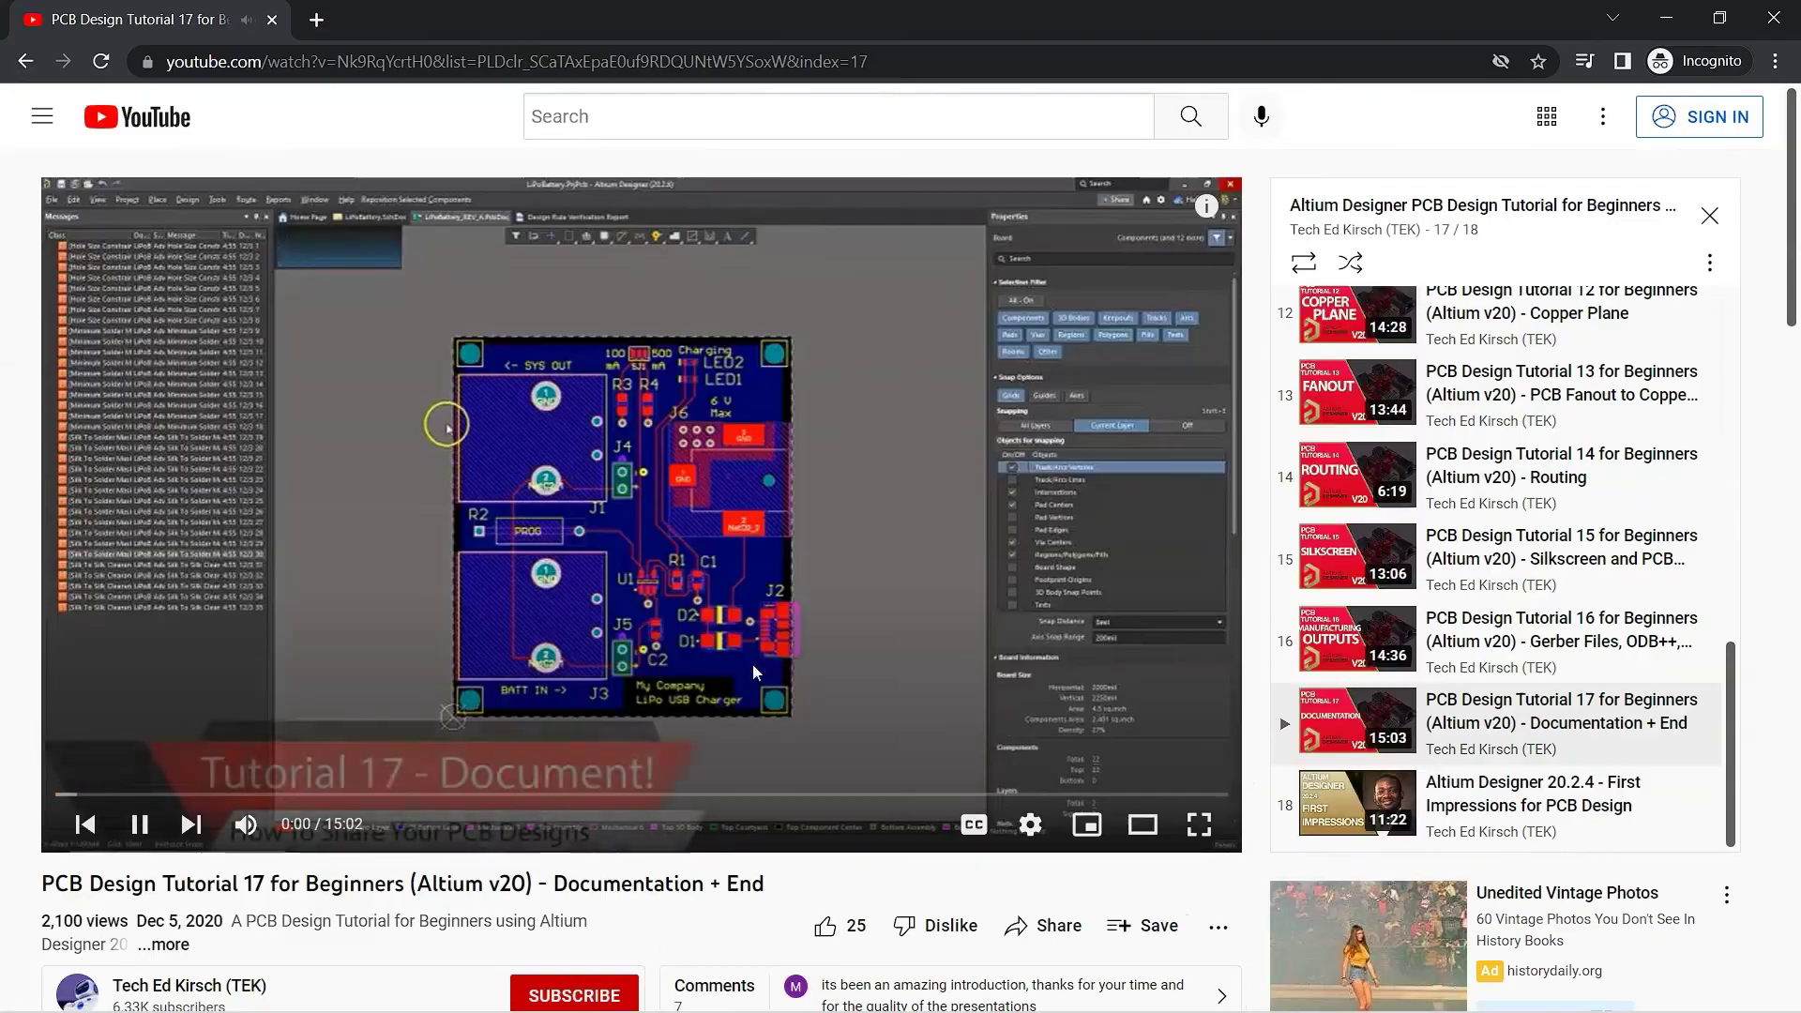